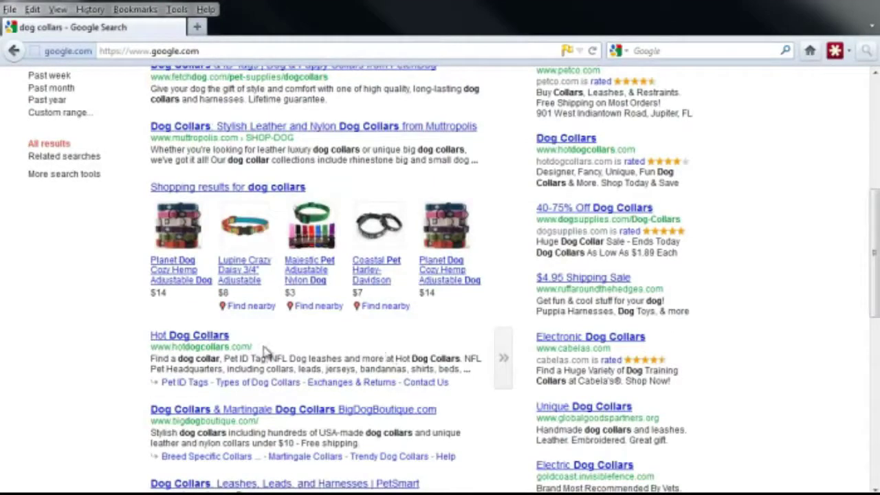
- Copy the Hot Dog Collars web address, then find Majestic SEO through a search in a new tab and open its Site Explorer
drag(264, 349, 146, 353)
key(ctrl+c)
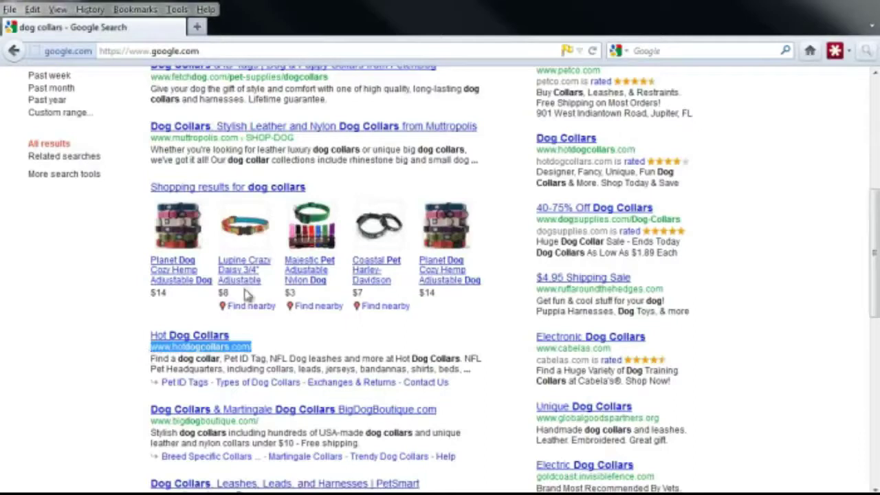
click(194, 29)
click(676, 50)
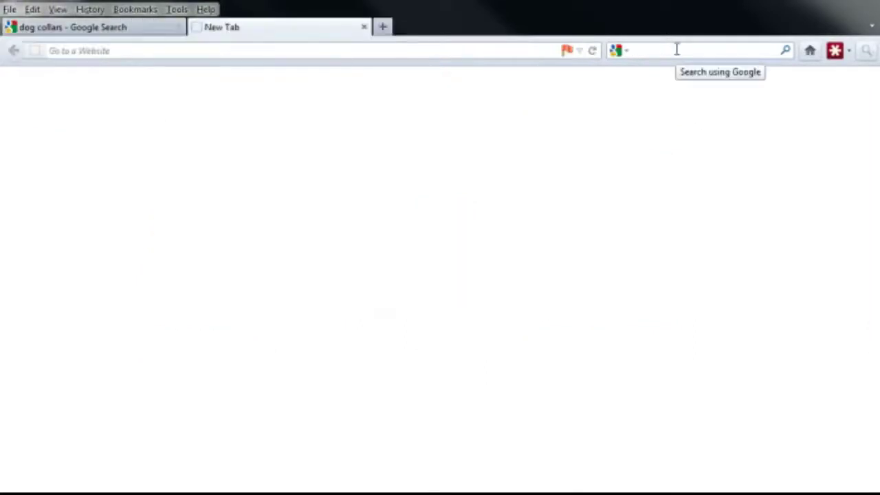
text(majec)
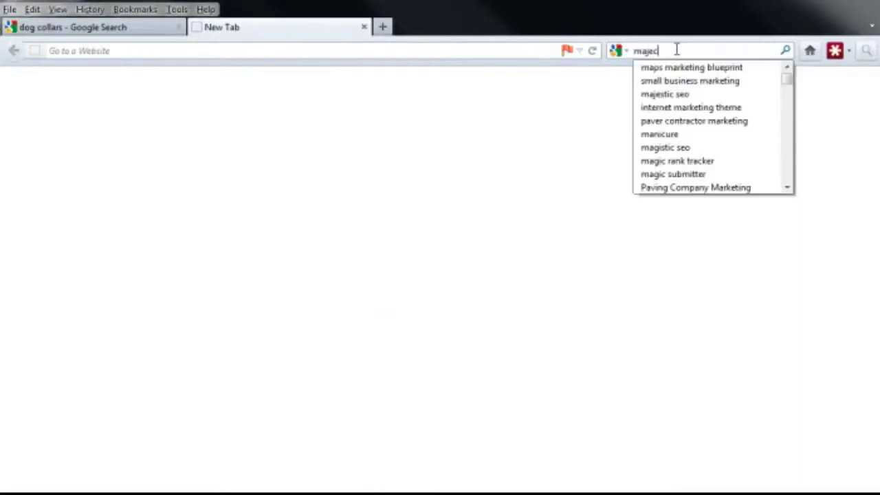
key(BackSpace)
text(s)
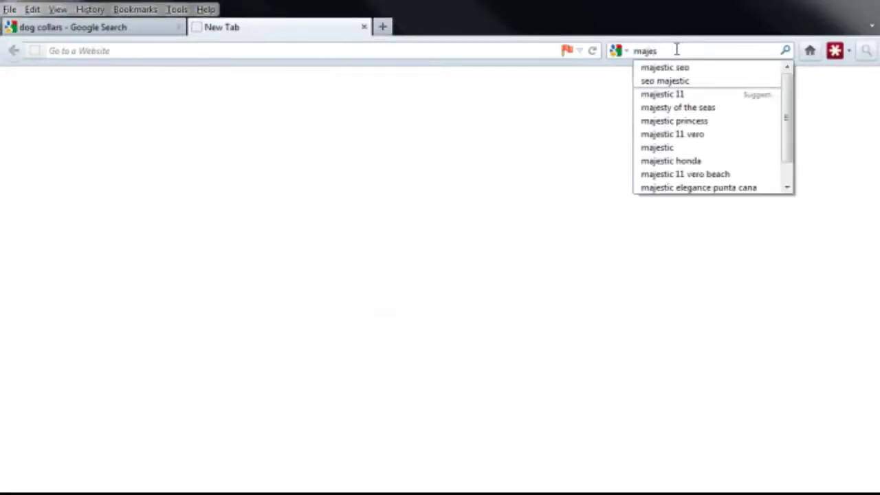
click(674, 69)
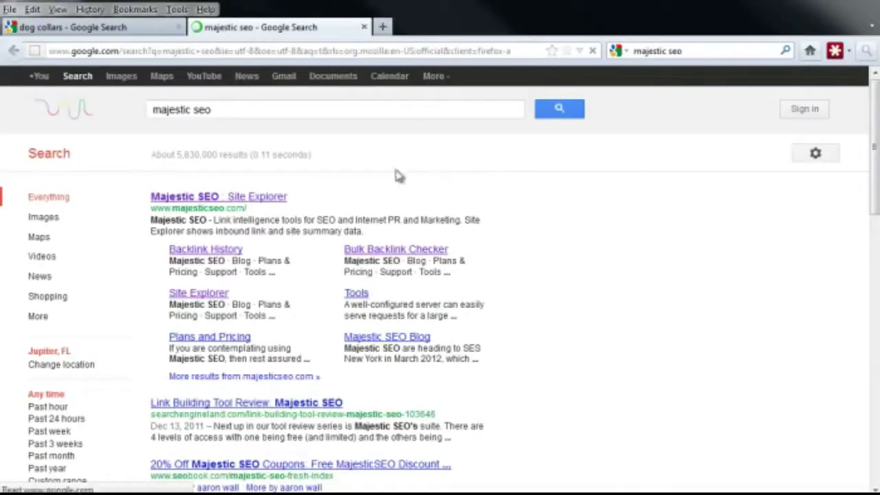
click(273, 198)
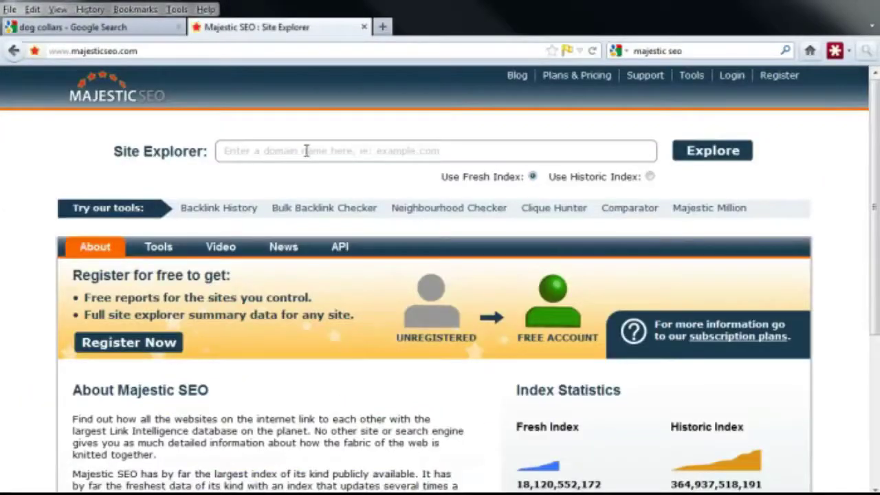
click(306, 151)
key(ctrl+v)
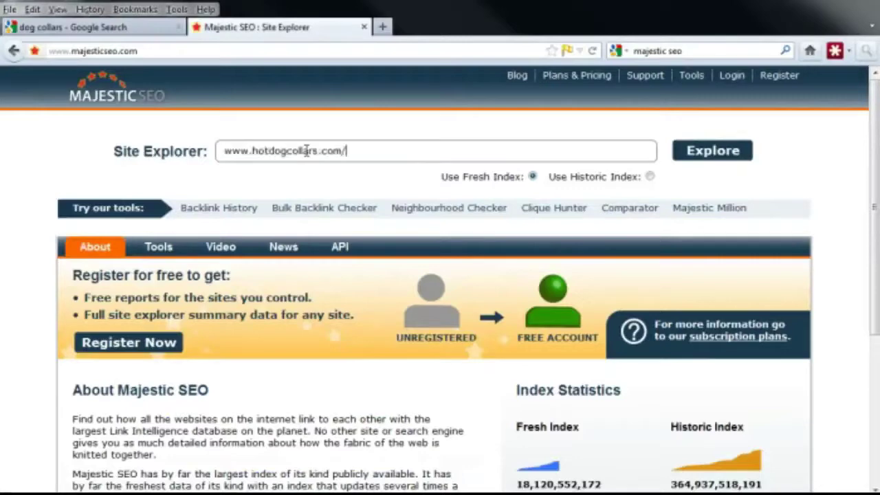
click(693, 158)
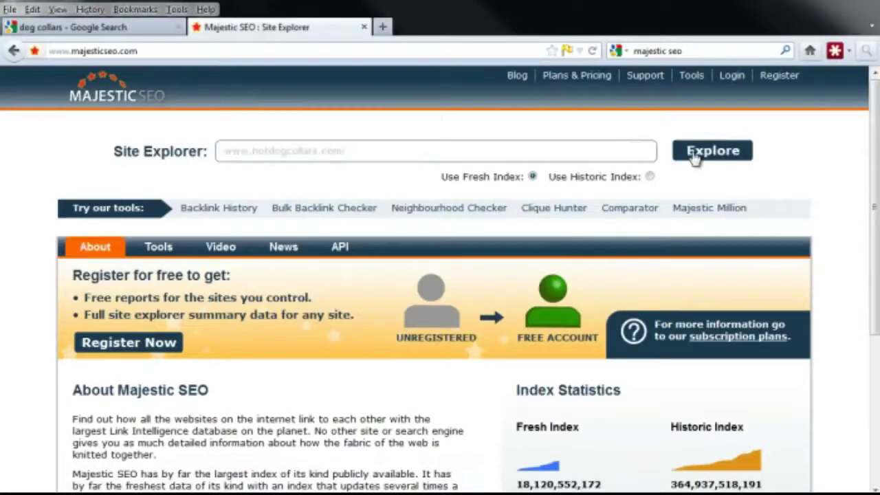
scroll(585, 250, down, 5)
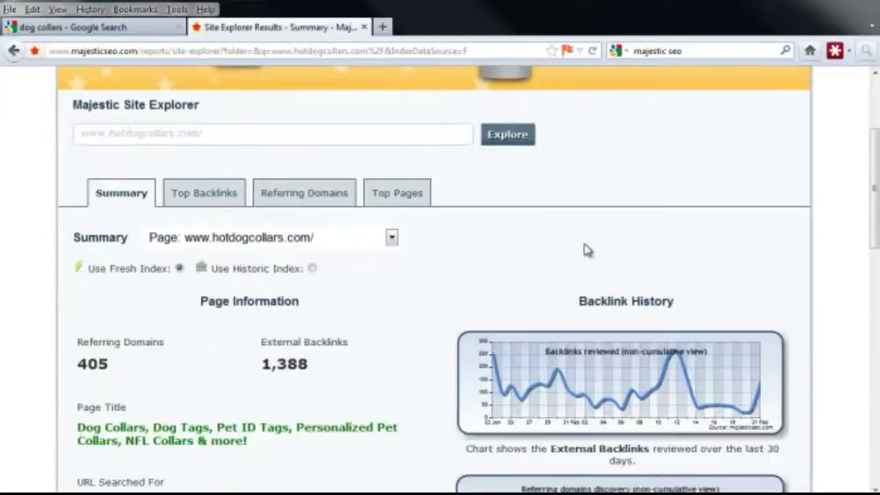
scroll(588, 249, down, 3)
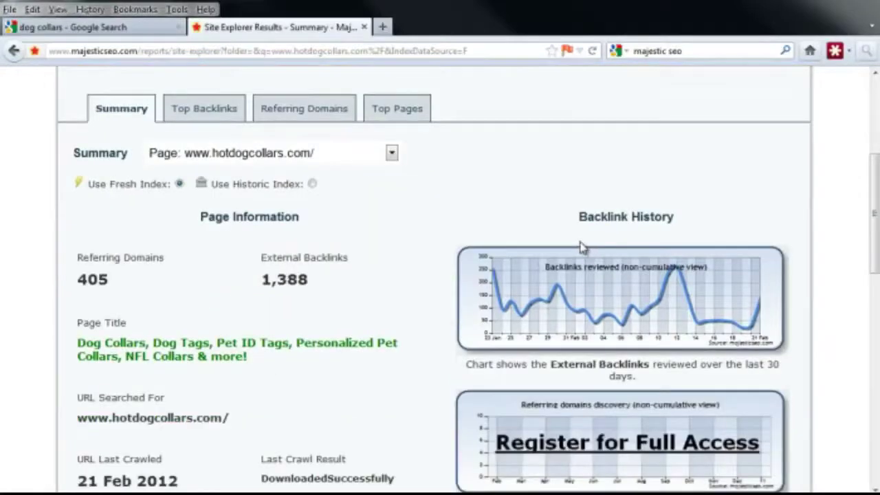
drag(348, 286, 262, 279)
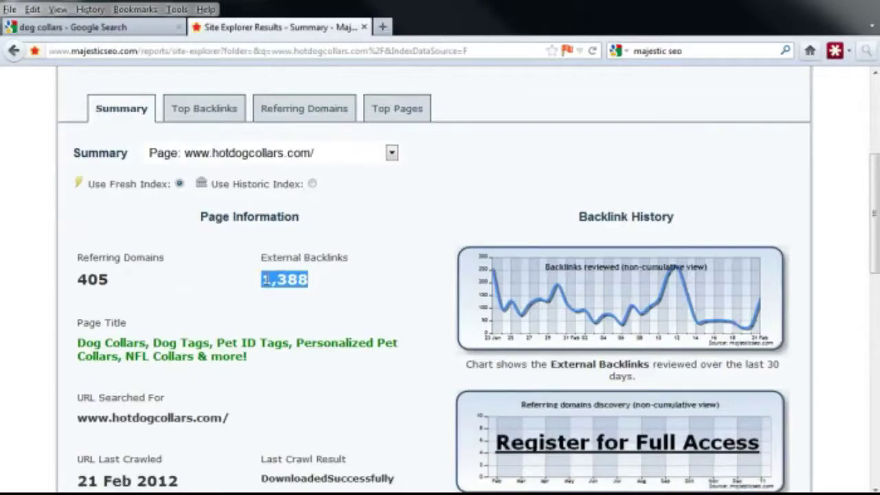
drag(123, 286, 78, 279)
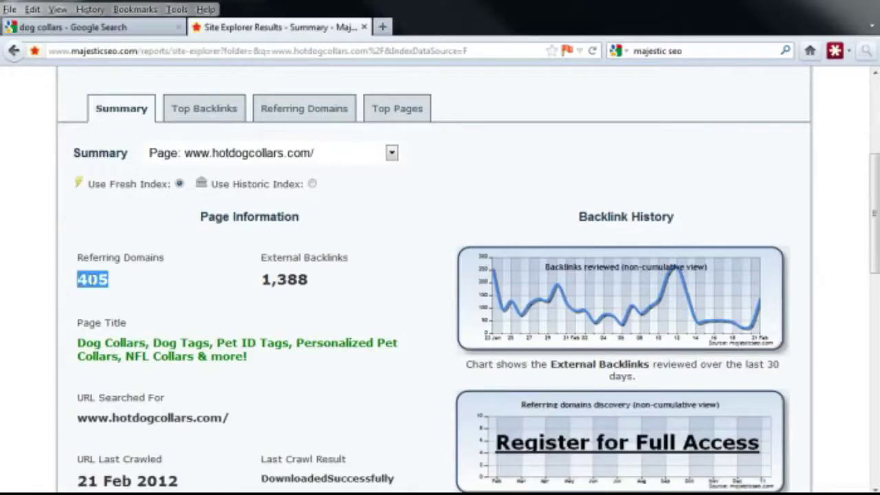
drag(307, 280, 266, 285)
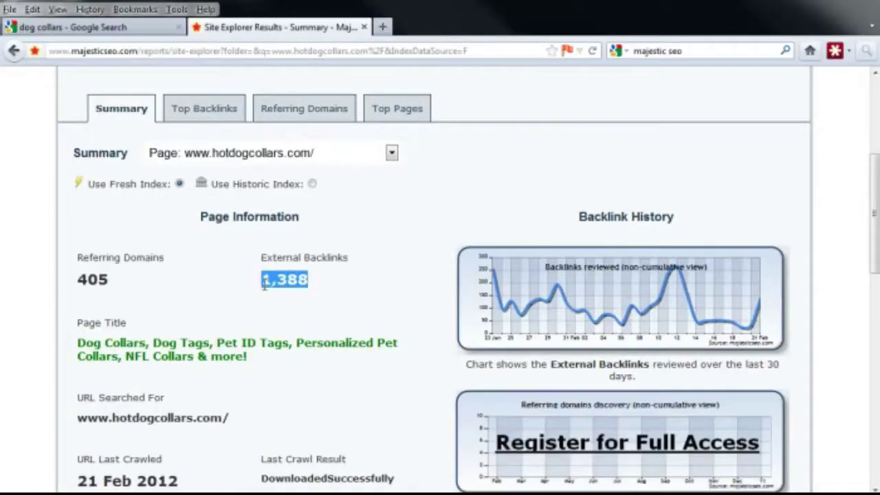
drag(113, 283, 73, 288)
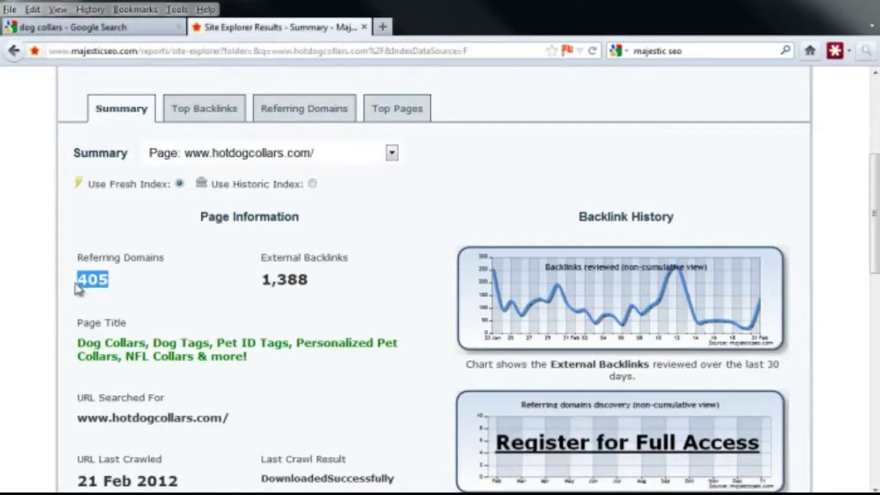
click(82, 282)
drag(117, 282, 74, 288)
- Compare the external backlinks count with the backlink history chart and the referring domains count
drag(319, 284, 264, 285)
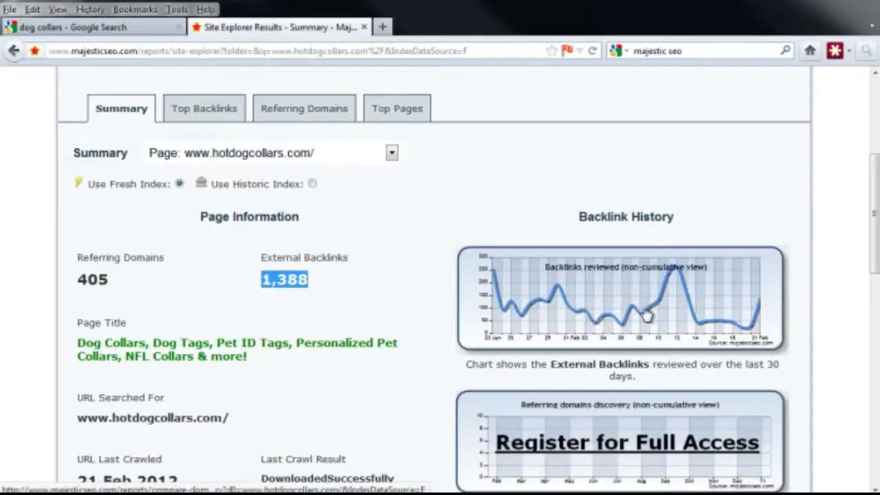
mouse_move(696, 319)
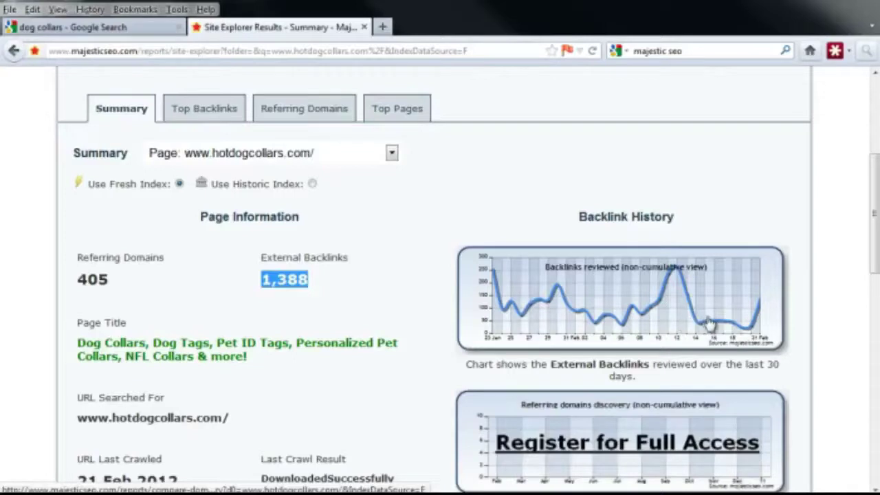
click(357, 289)
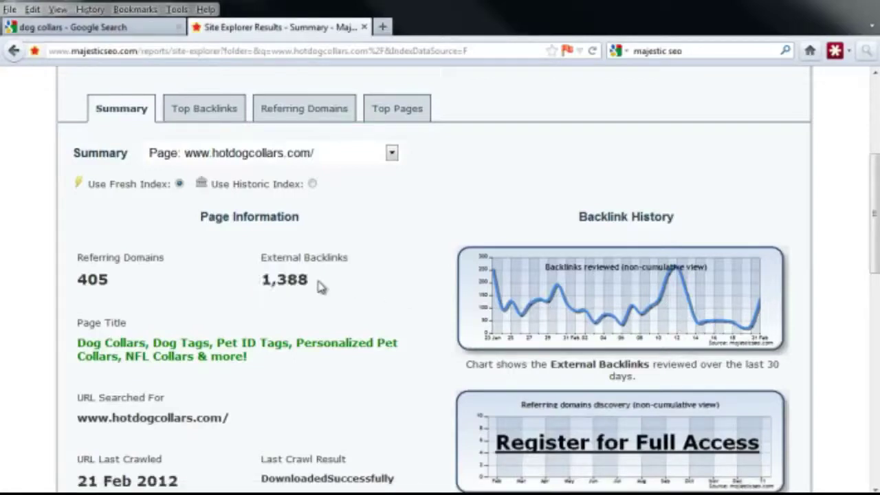
drag(268, 285, 313, 284)
click(311, 282)
drag(78, 282, 110, 281)
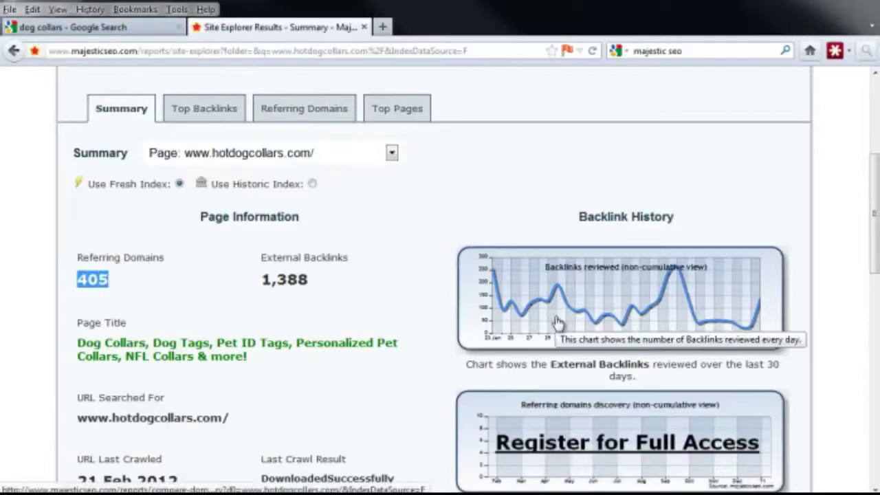
- Review how the Hot Dog Collars page's external backlinks relate to its referring domains and its recent backlink activity
scroll(558, 323, up, 2)
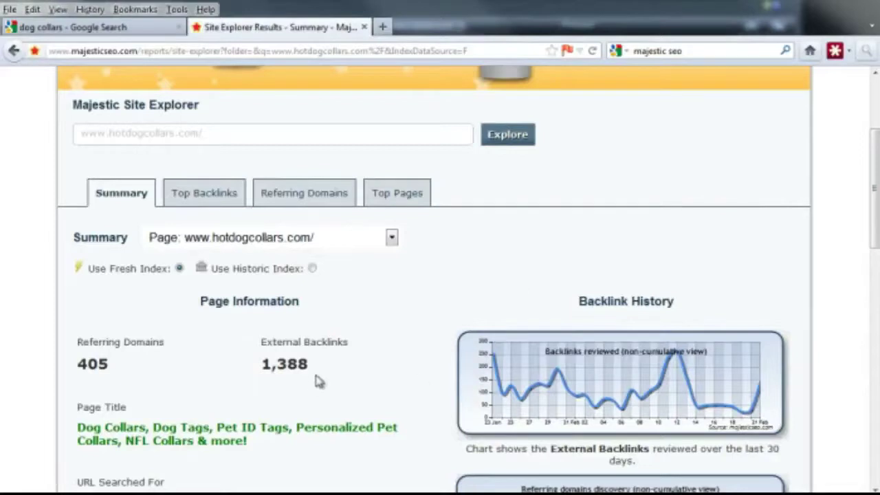
drag(309, 365, 261, 365)
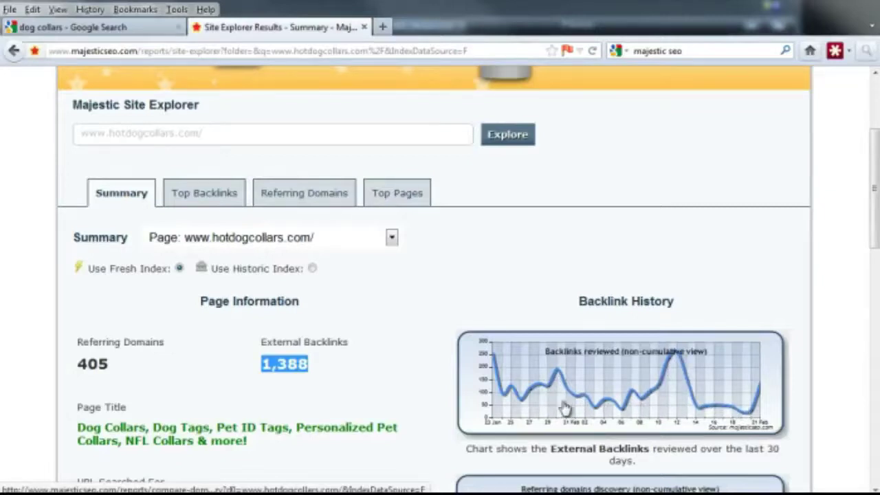
click(330, 373)
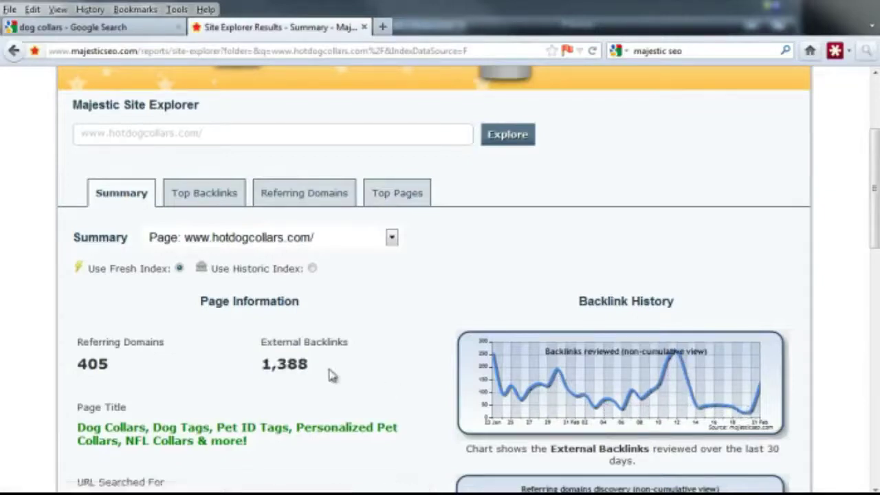
drag(307, 369, 259, 374)
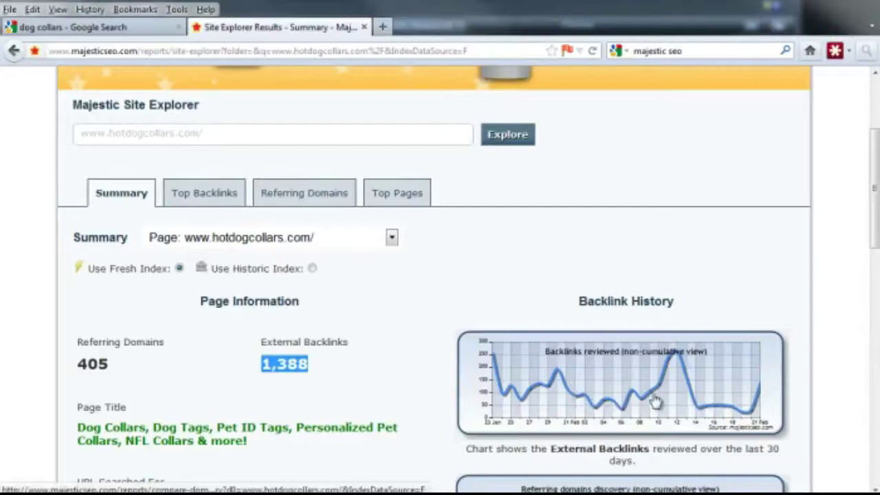
click(328, 372)
drag(329, 371, 262, 371)
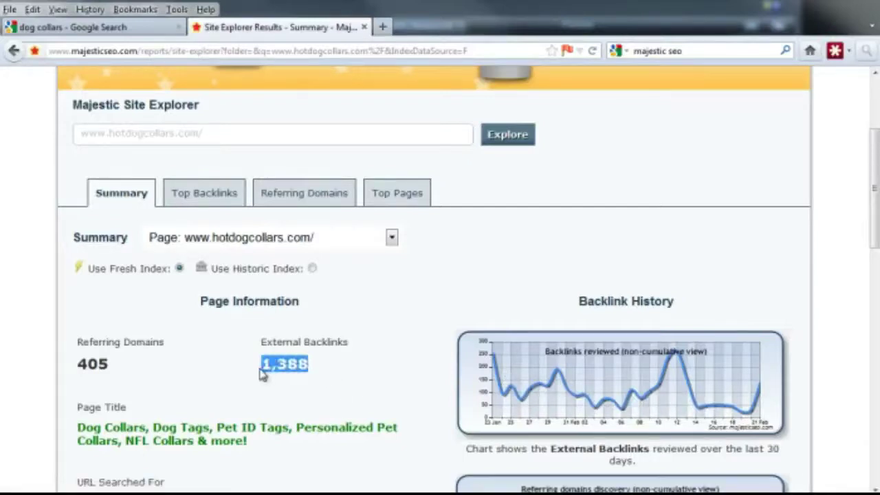
click(322, 375)
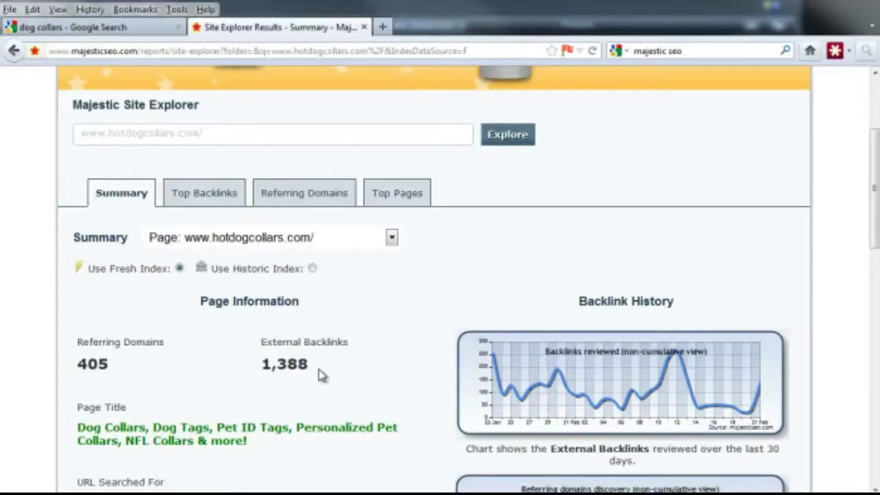
drag(122, 373, 77, 371)
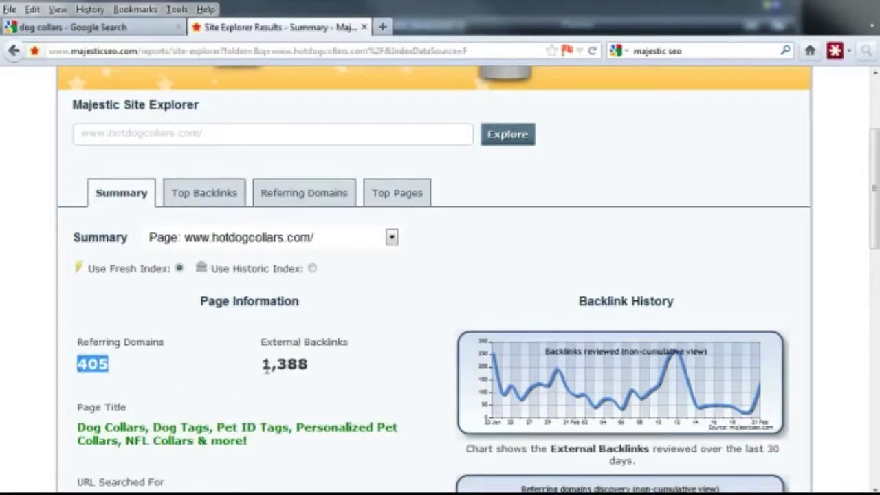
drag(264, 366, 311, 367)
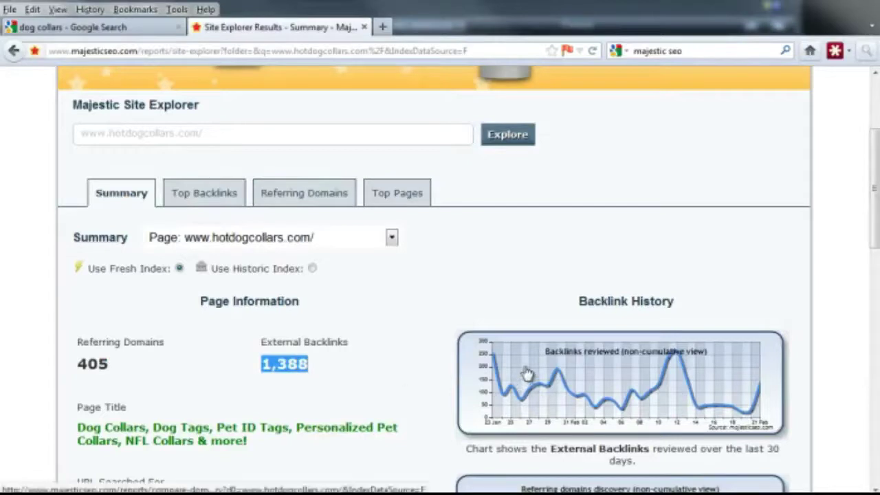
mouse_move(527, 374)
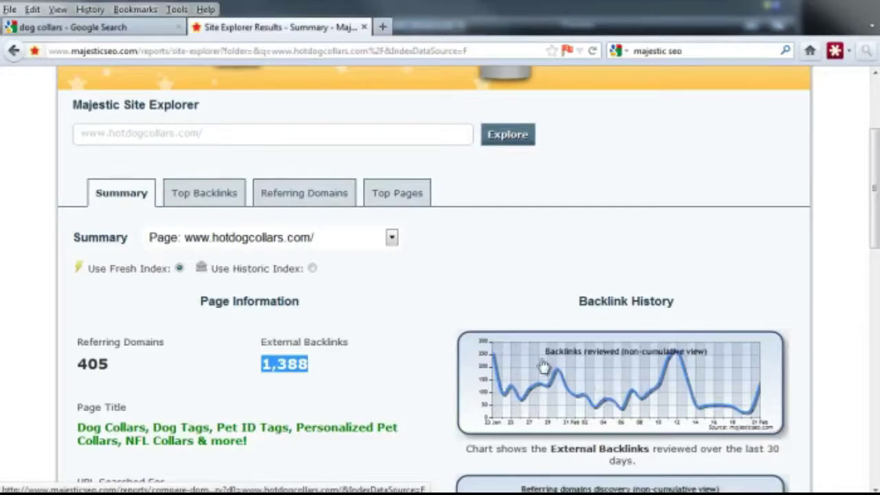
- Go to page 4 of the dog collars search results and copy the Morrco site's web address
click(150, 30)
scroll(723, 289, down, 15)
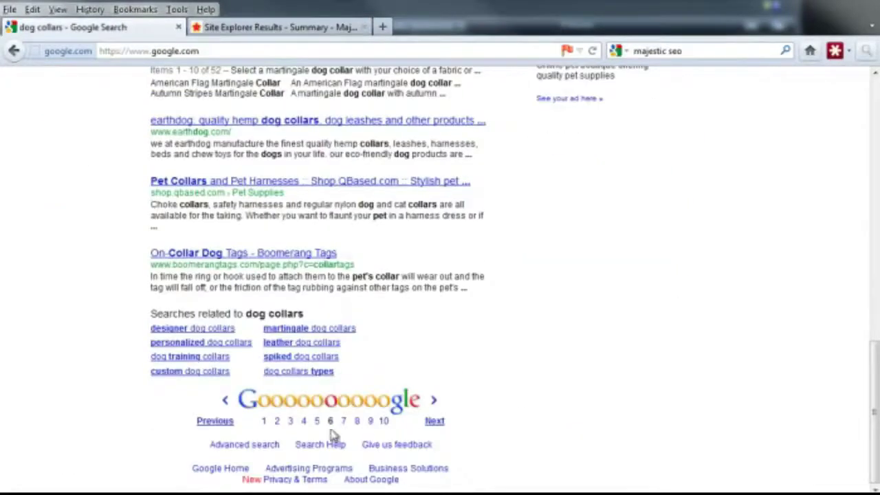
click(305, 427)
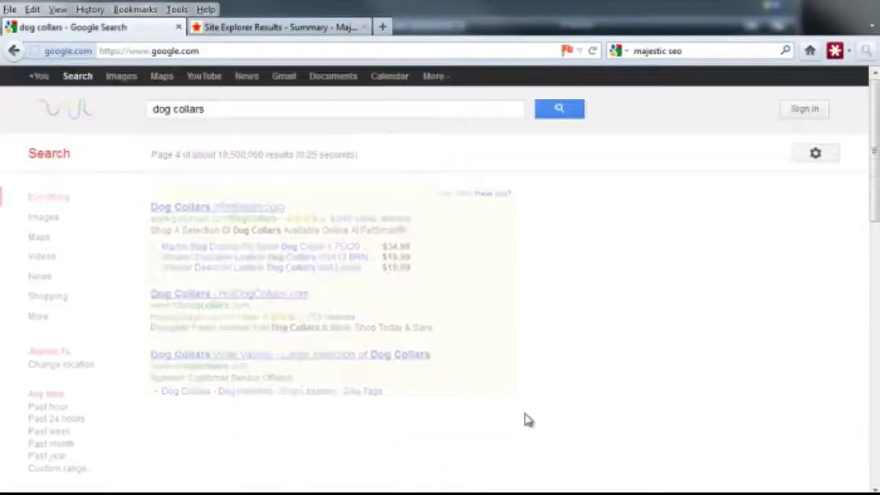
scroll(493, 324, down, 5)
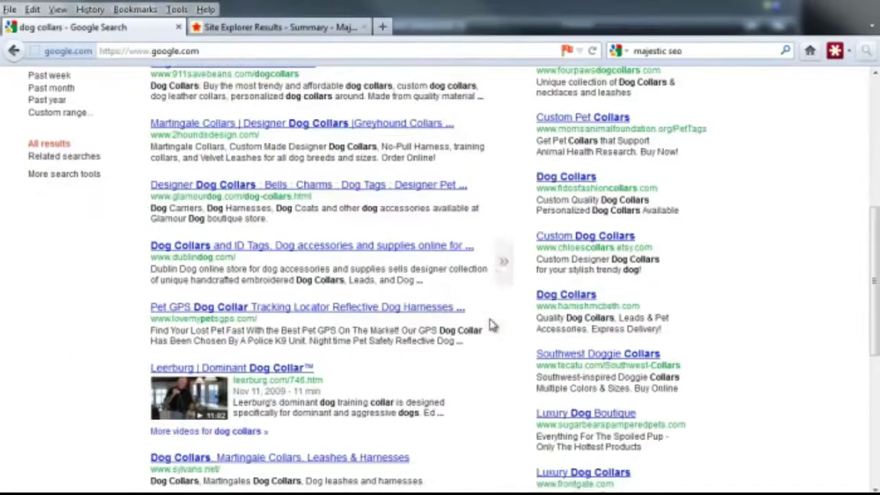
scroll(493, 324, down, 2)
scroll(490, 319, down, 3)
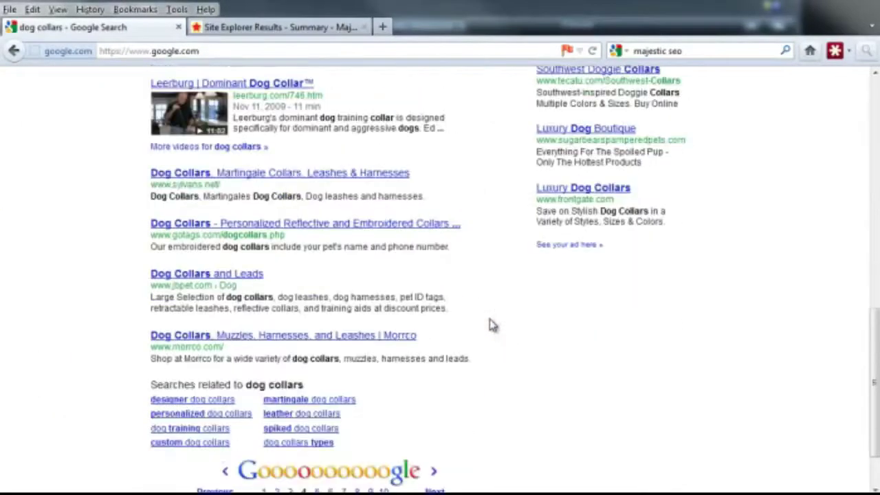
drag(223, 347, 151, 347)
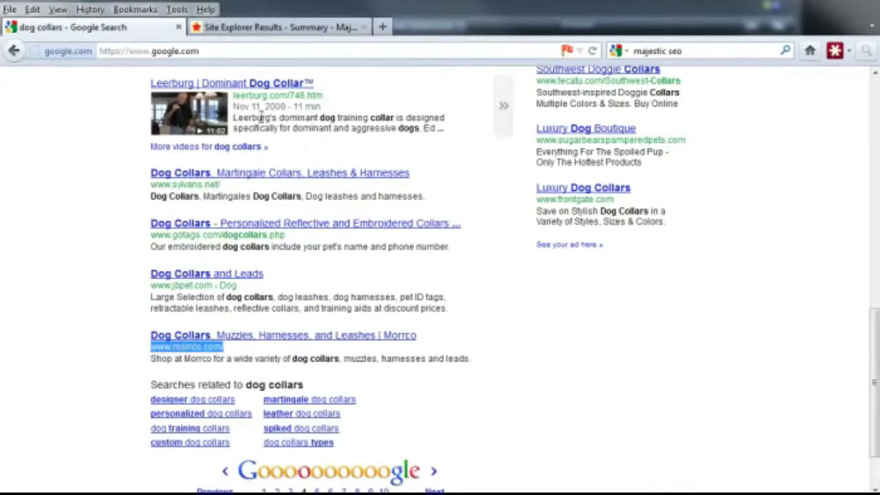
- Open the Majestic SEO home page in a new tab, keeping the Hot Dog Collars report open
click(268, 28)
scroll(147, 100, up, 3)
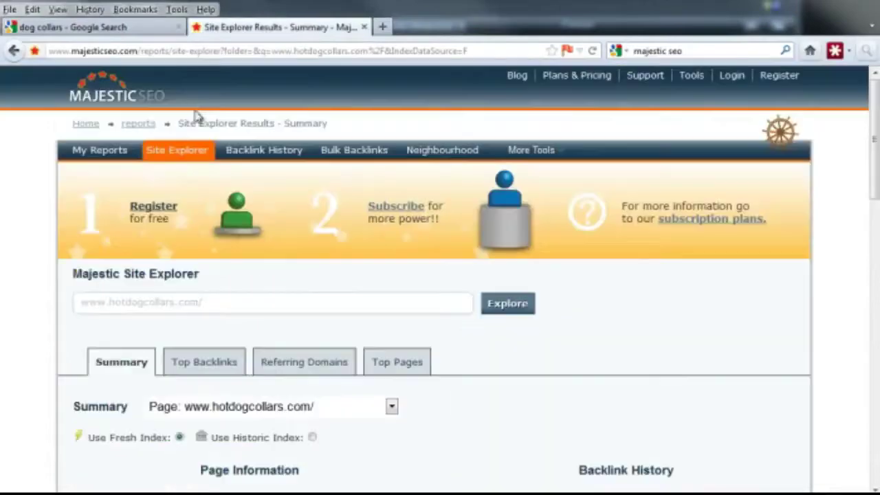
right_click(148, 108)
click(206, 112)
click(426, 27)
click(367, 157)
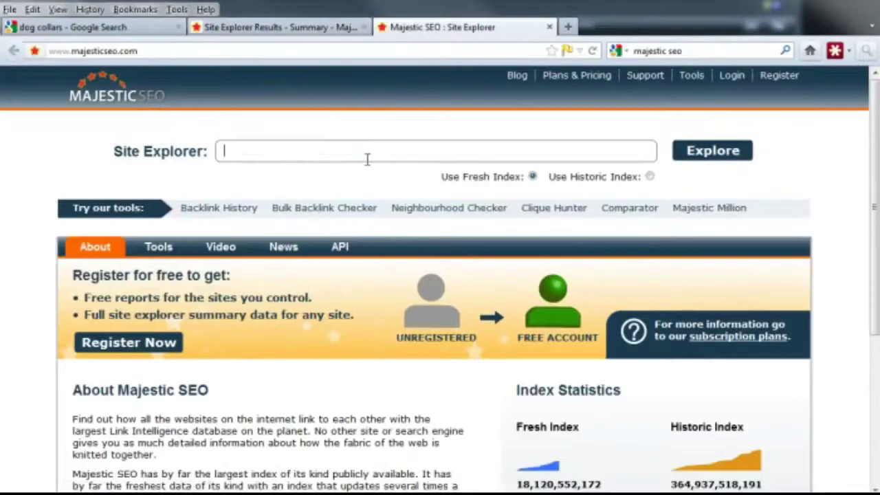
text(www.merco.com/)
click(737, 156)
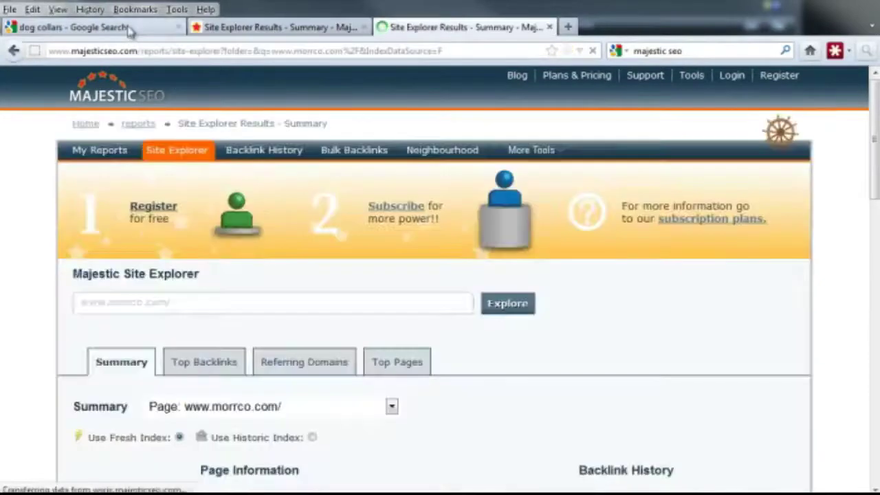
- Go to page 8 of the dog collars search results and copy the Martingale Greyhound Dog Collars site's web address
click(130, 28)
scroll(300, 218, down, 2)
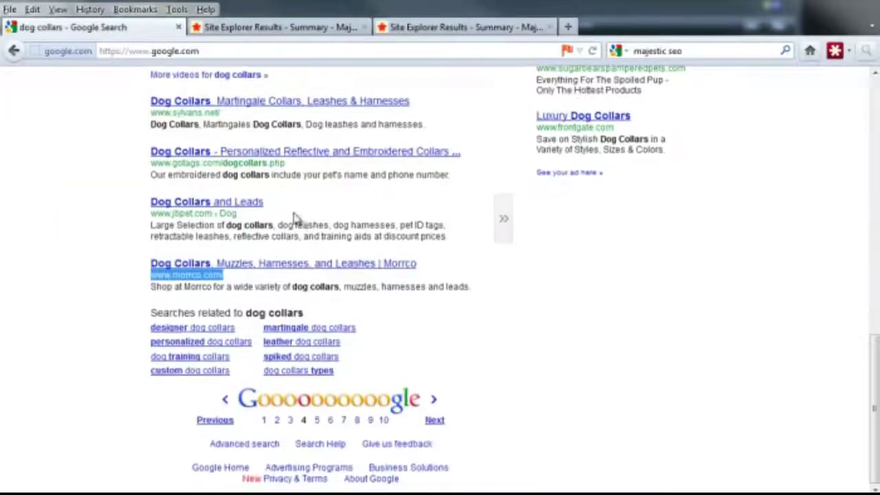
click(358, 420)
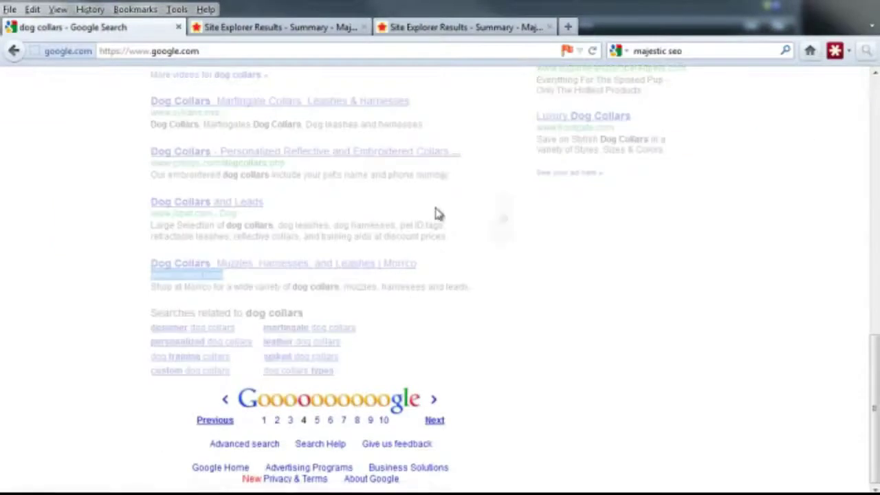
scroll(442, 220, down, 15)
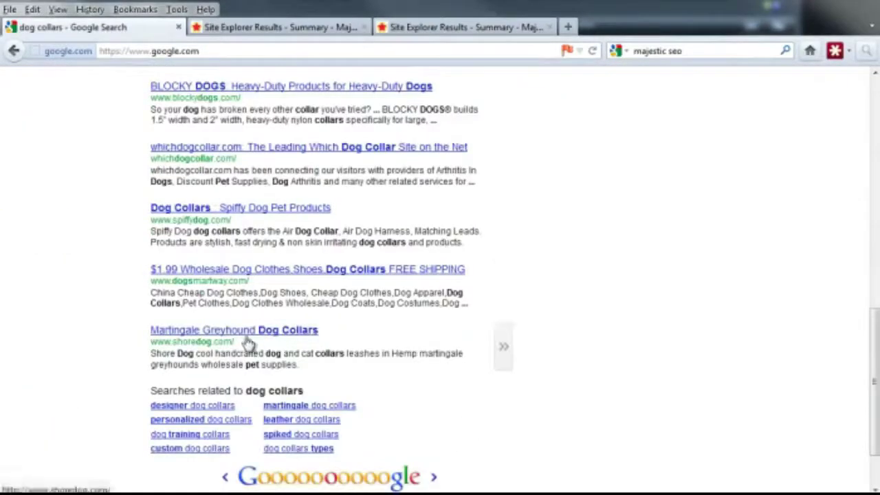
drag(248, 346, 153, 347)
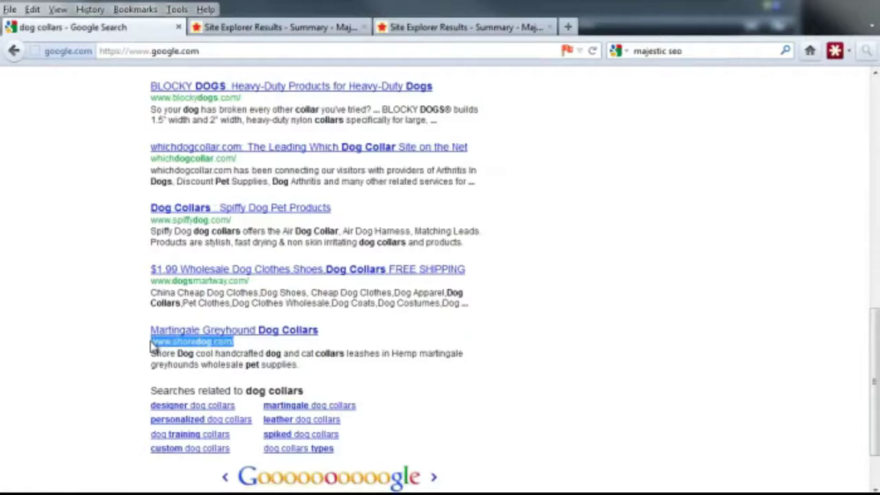
click(421, 31)
right_click(115, 98)
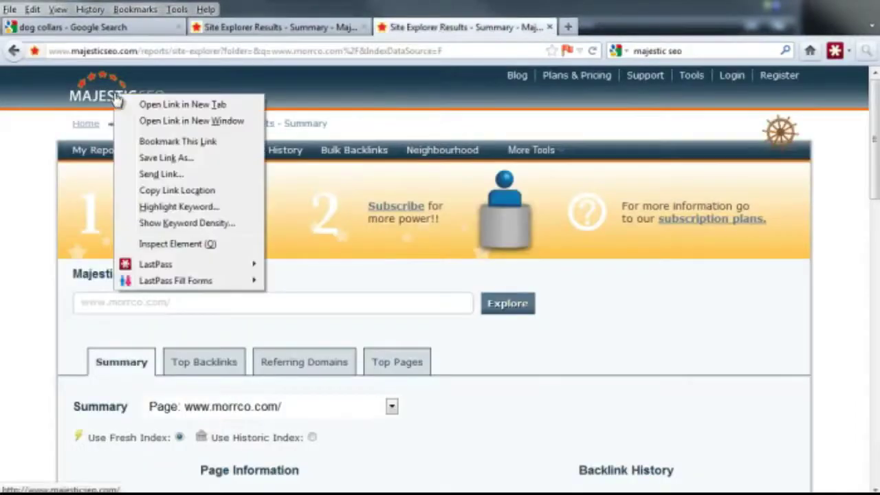
click(165, 105)
click(626, 28)
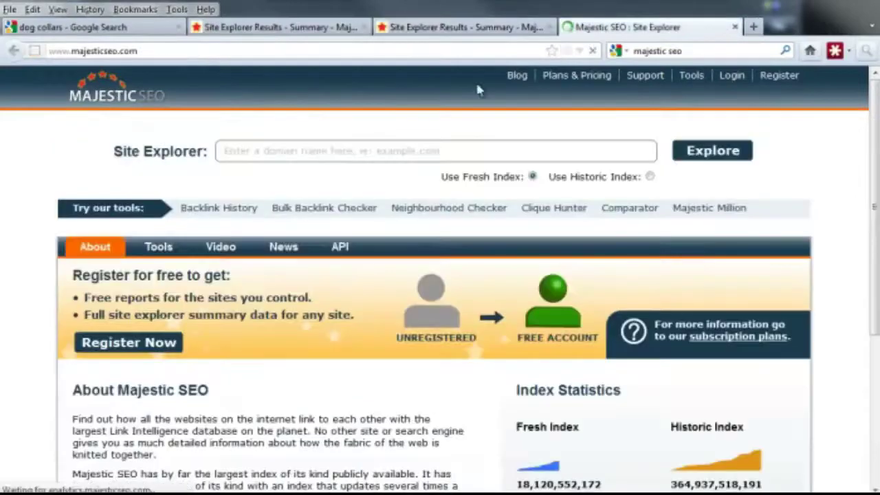
click(713, 150)
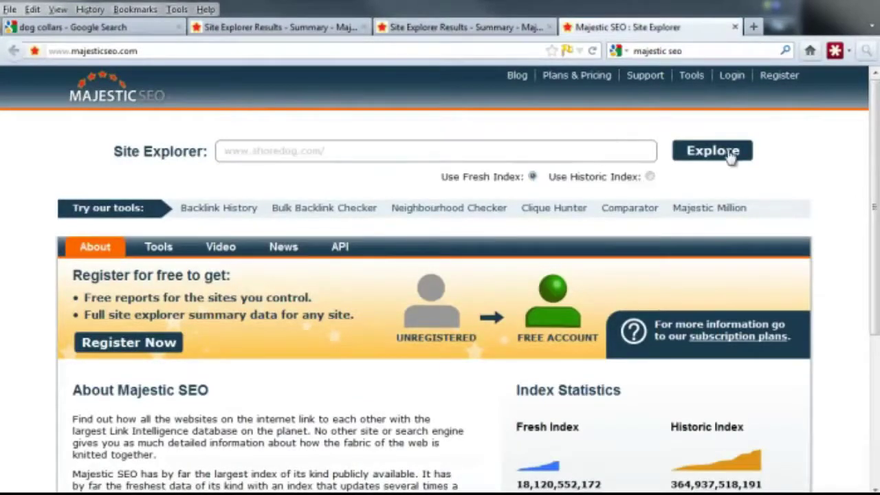
click(426, 28)
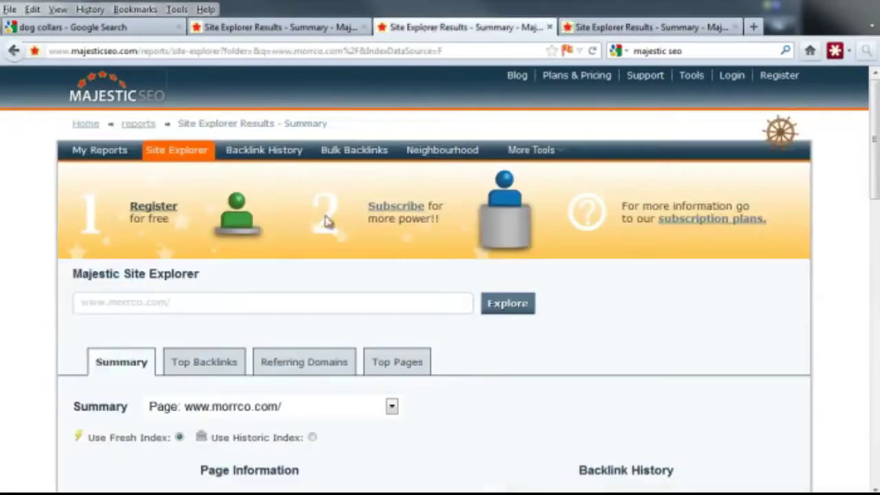
click(266, 306)
drag(183, 307, 63, 302)
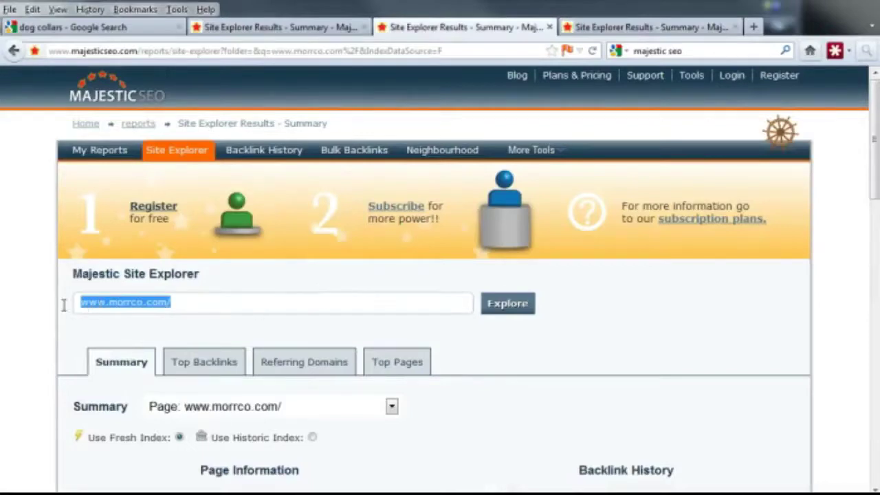
scroll(268, 289, down, 4)
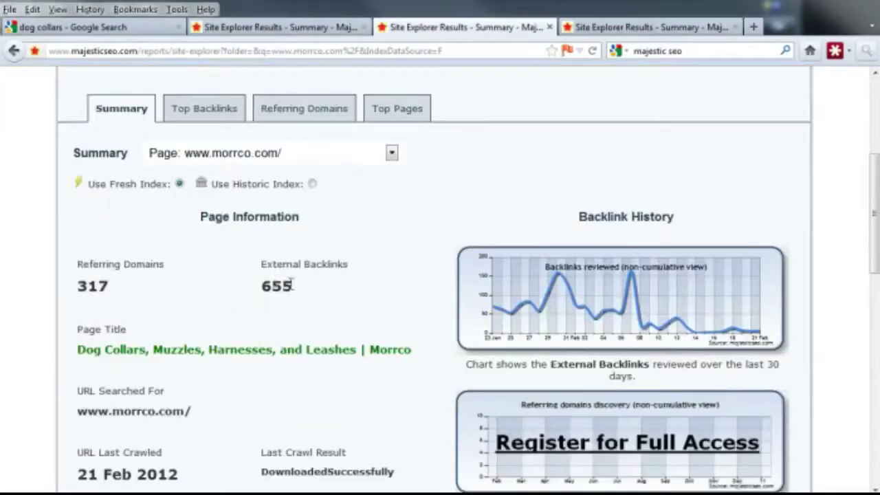
drag(300, 293, 262, 277)
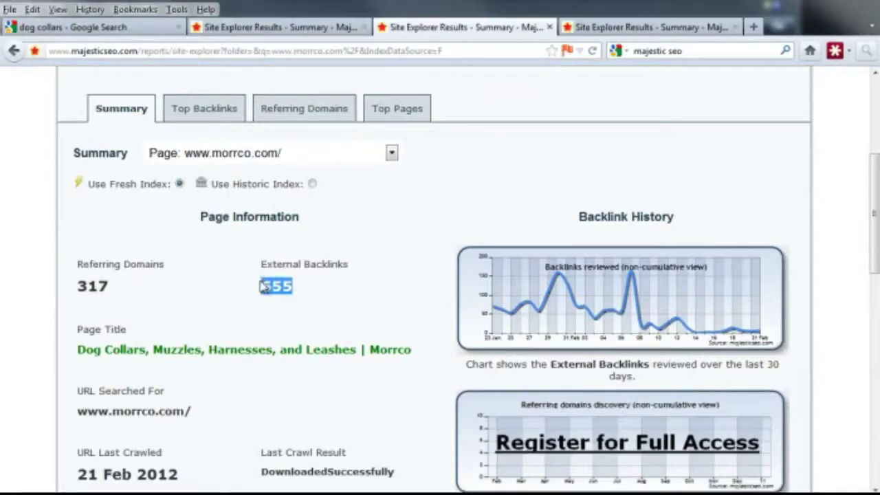
drag(117, 291, 77, 288)
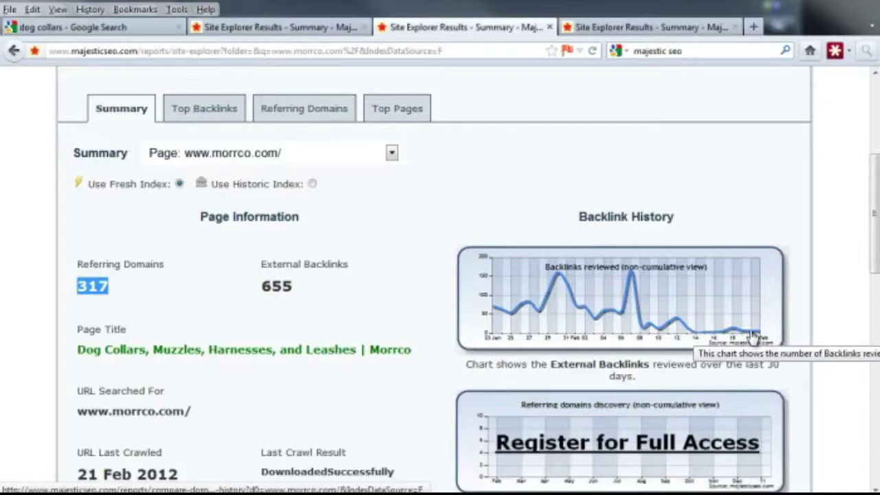
click(648, 27)
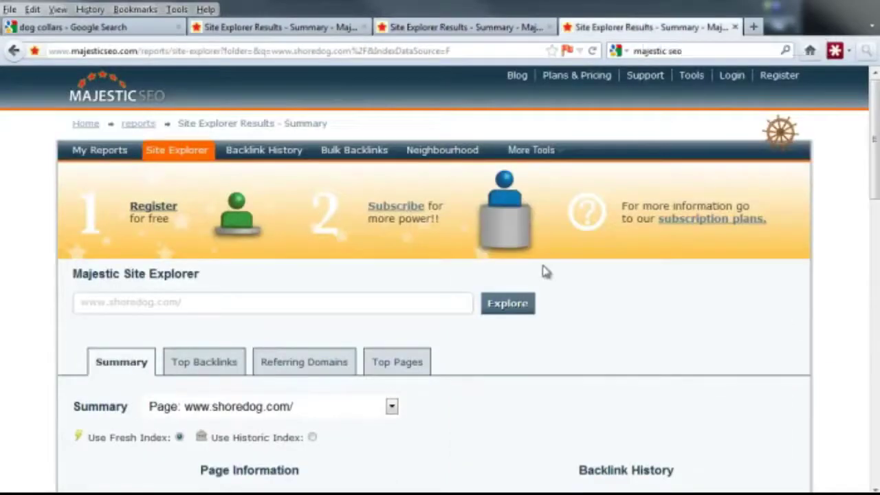
scroll(543, 271, down, 3)
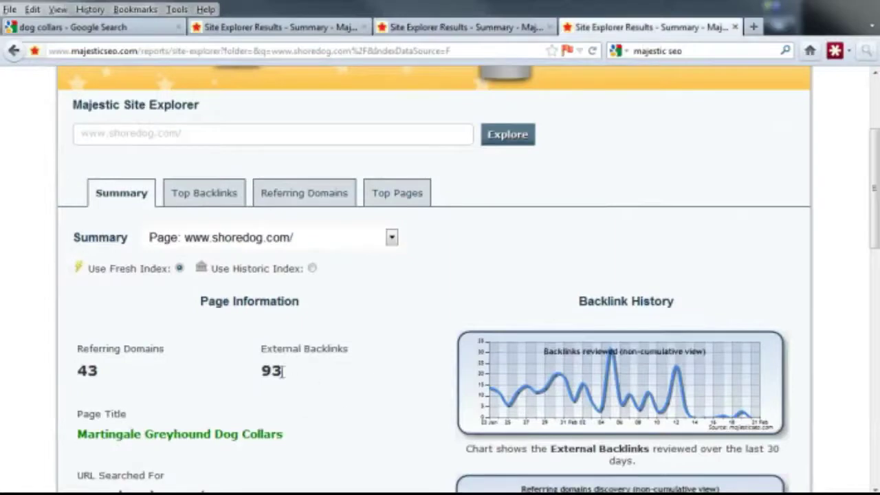
drag(282, 371, 262, 371)
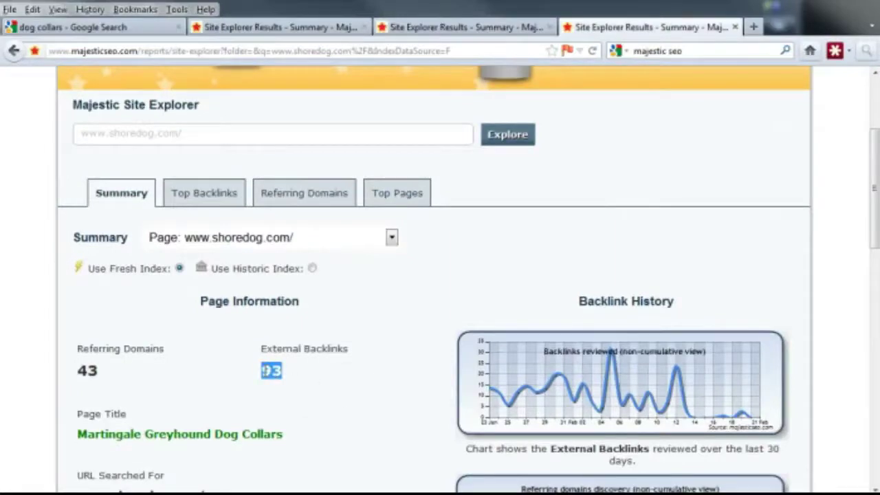
drag(102, 371, 77, 371)
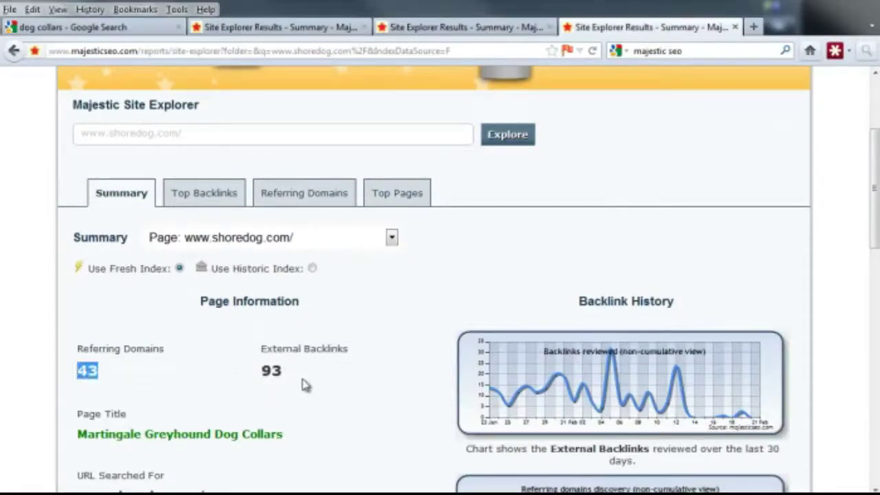
scroll(306, 383, down, 2)
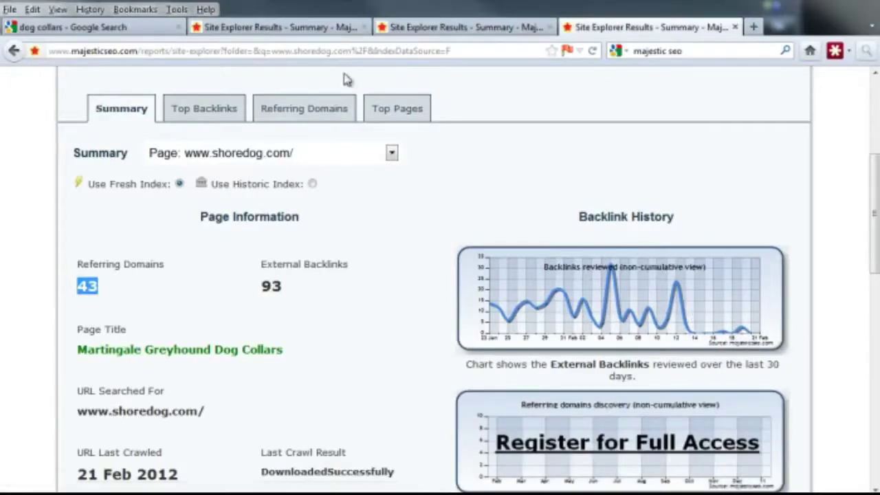
- Compare the external backlinks across the Hot Dog Collars, Morrco and Shore Dog reports
click(294, 28)
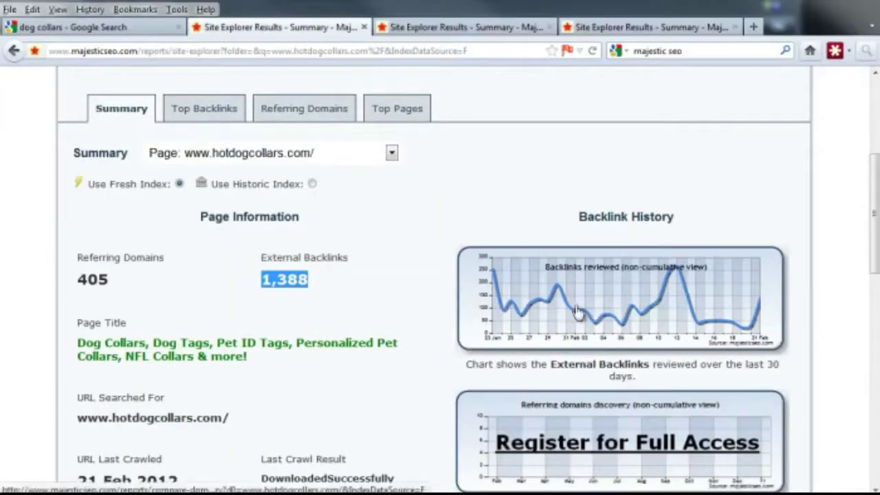
click(337, 301)
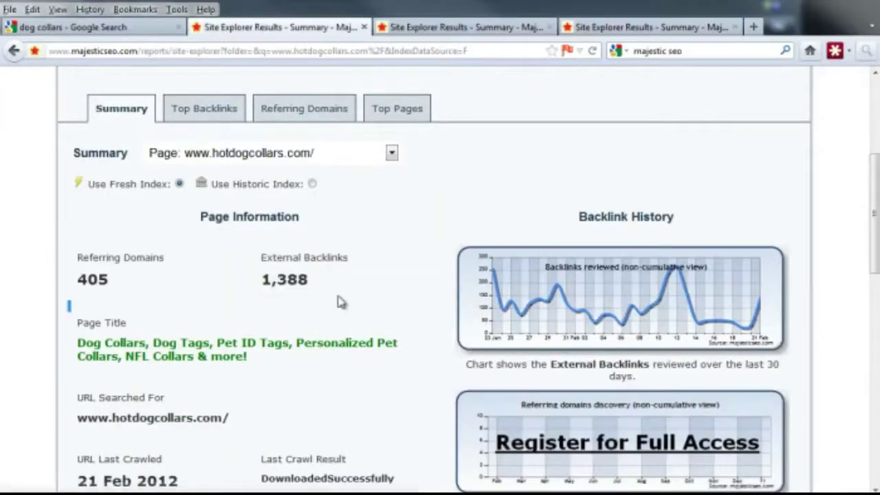
click(424, 31)
drag(323, 304, 254, 289)
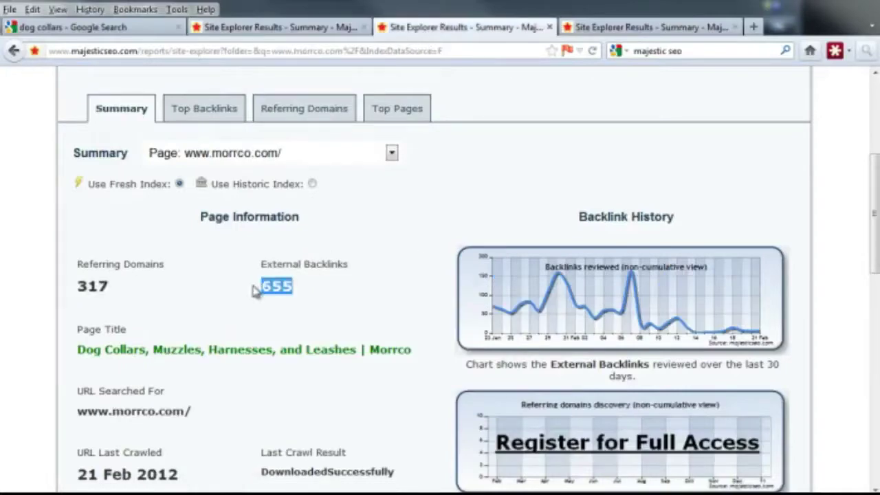
click(599, 28)
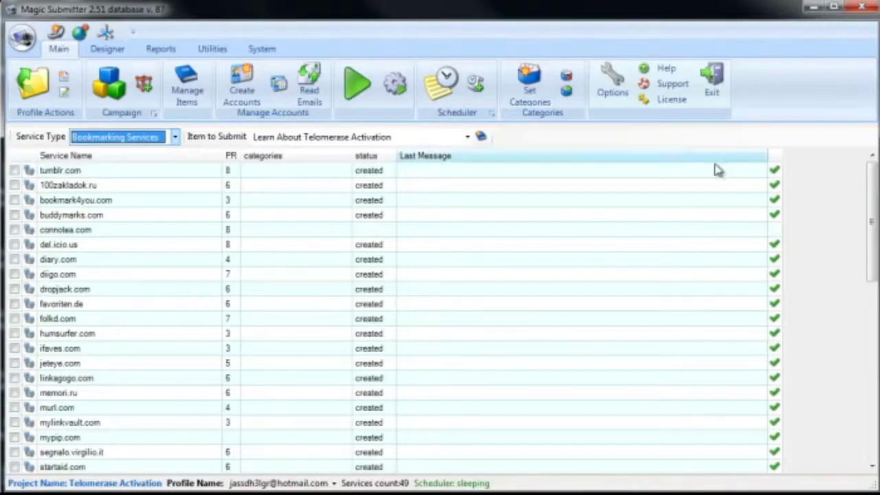
- Look through the available service types in Magic Submitter, keeping Bookmarking Services selected
click(176, 138)
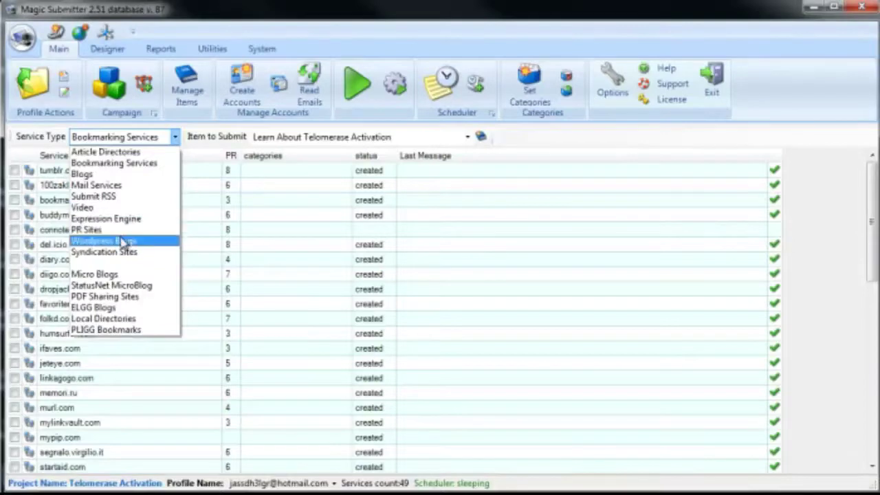
click(416, 267)
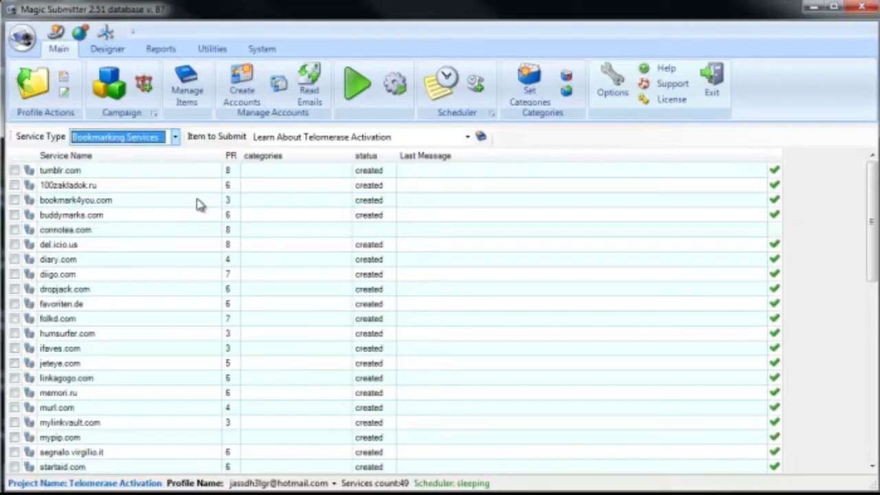
- Start a new profile for the Telomerase Activation project and auto-fill its data with Hotmail as server type and the United States as country
click(67, 83)
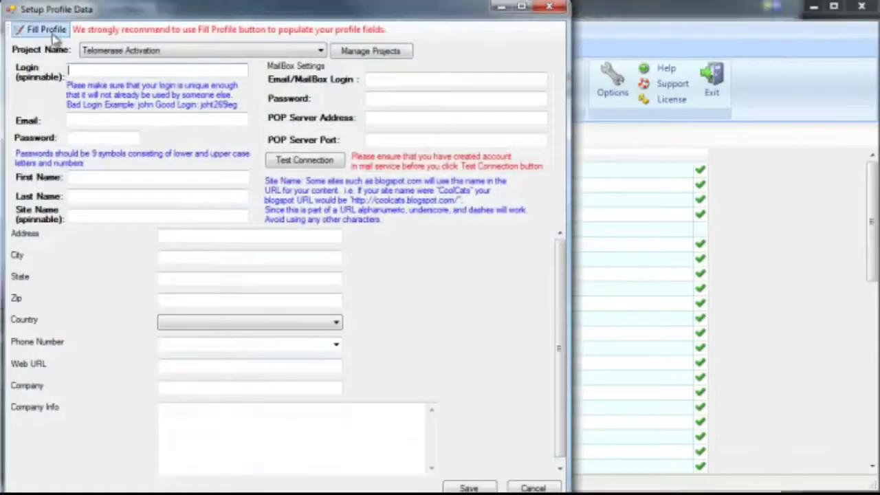
click(53, 34)
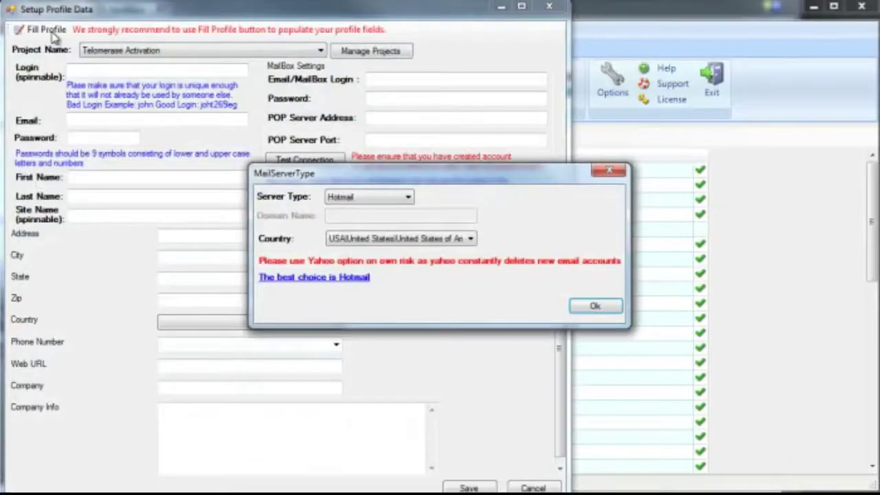
click(596, 306)
- Fill the Web URL, Company and Company Info with 1, then save the profile and accept automatic creation of its hotmail.com account
click(270, 371)
text(1)
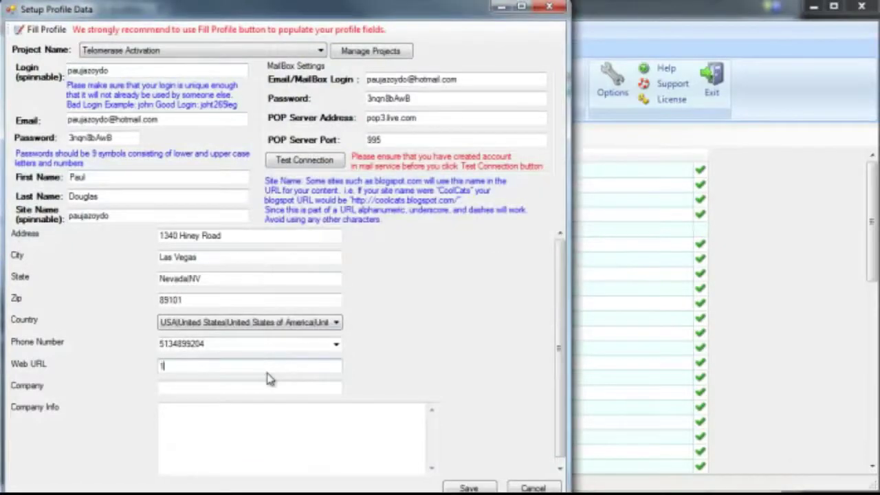
click(269, 391)
text(1)
click(268, 428)
text(1)
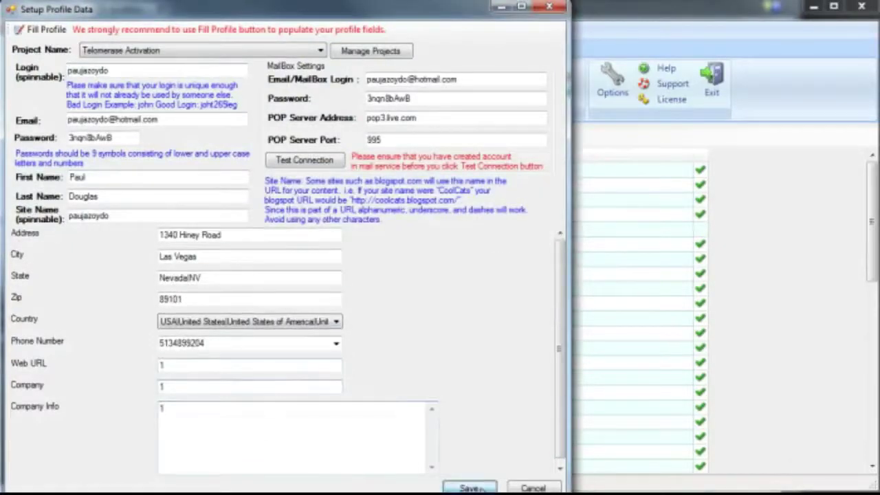
click(469, 488)
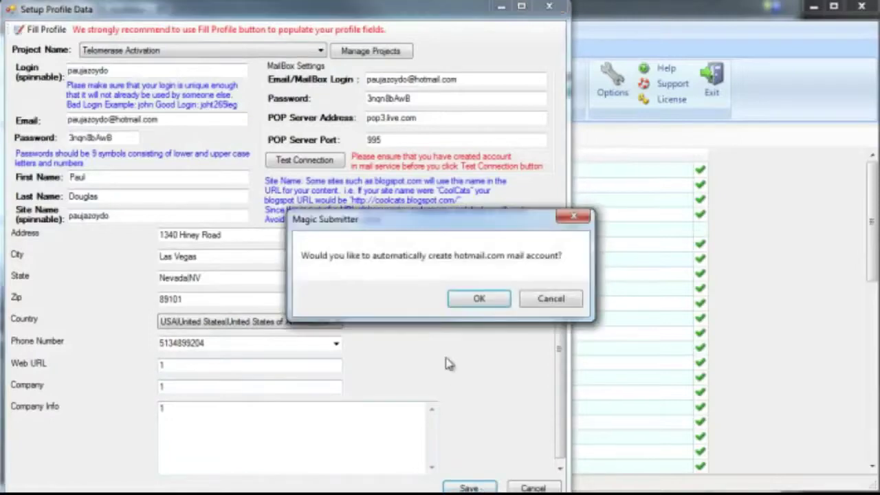
click(487, 301)
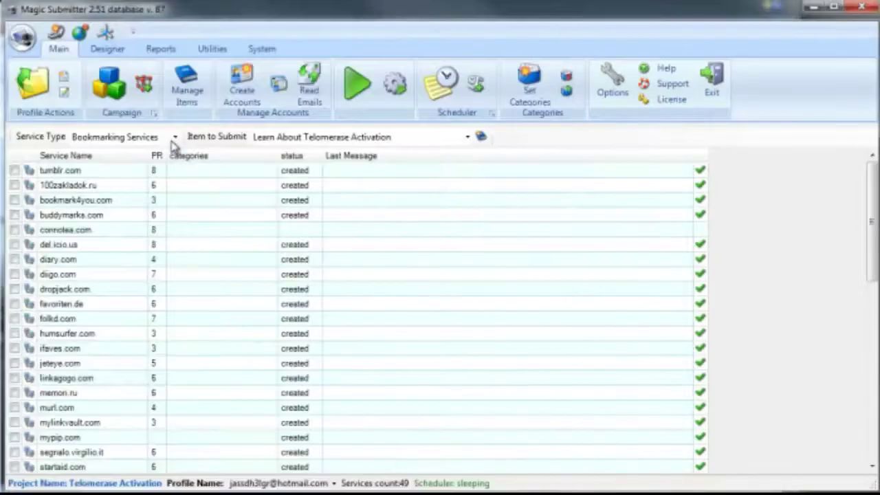
- Switch the service type to Mail Services to check the new profile's Hotmail entry
scroll(175, 136, up, 1)
click(174, 136)
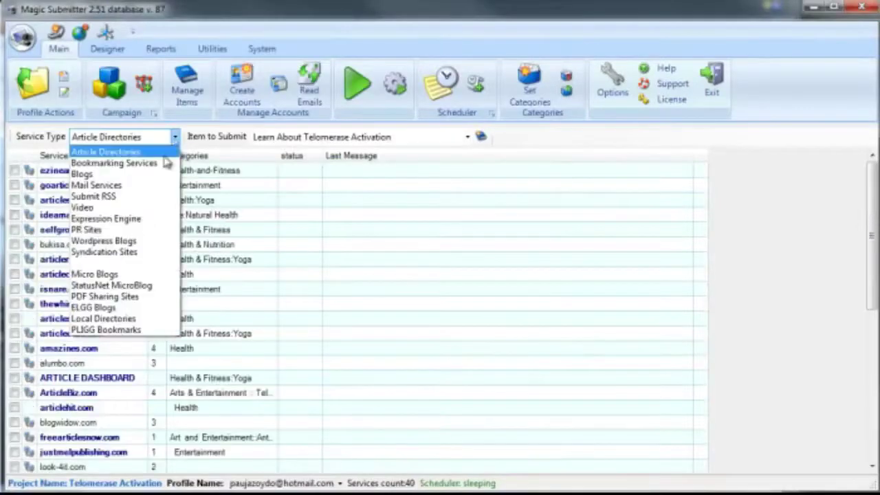
click(146, 188)
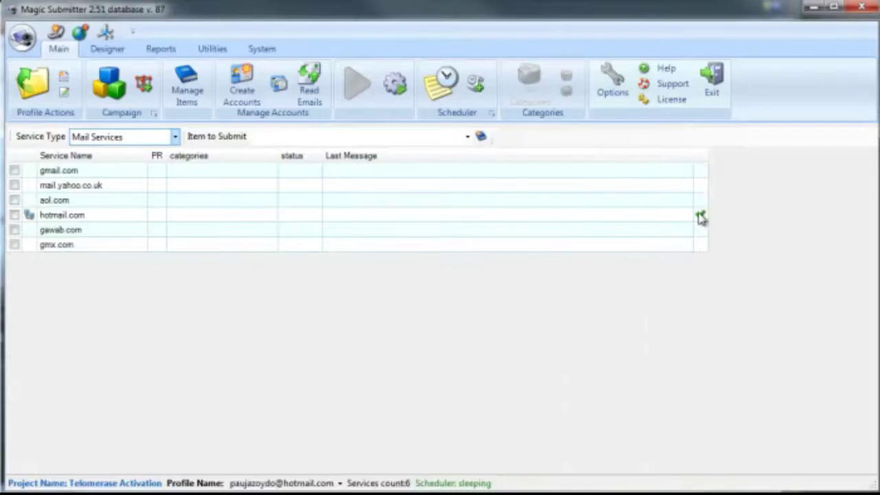
- Open the new profile's data, test its mailbox connection and close the profile setup
click(66, 89)
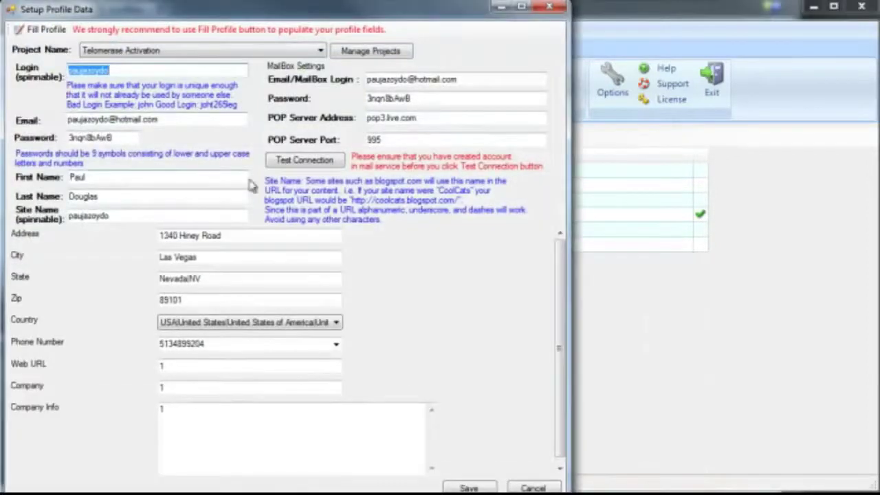
click(300, 163)
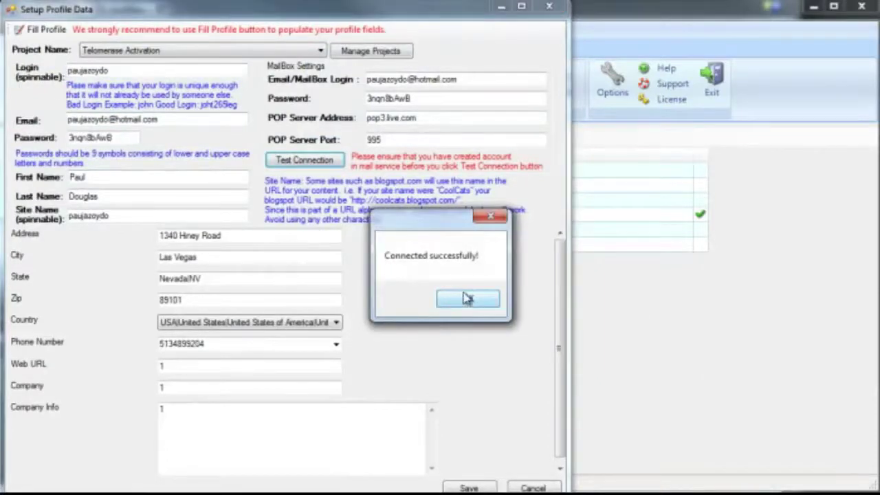
click(466, 300)
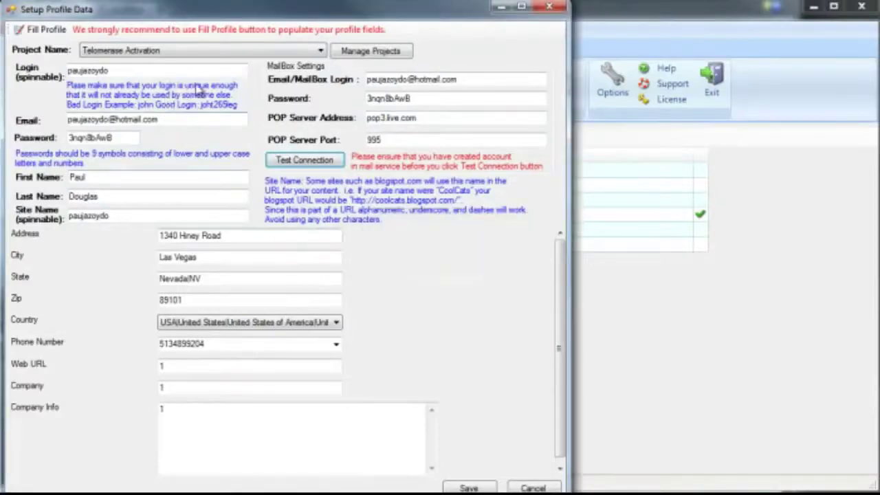
click(550, 6)
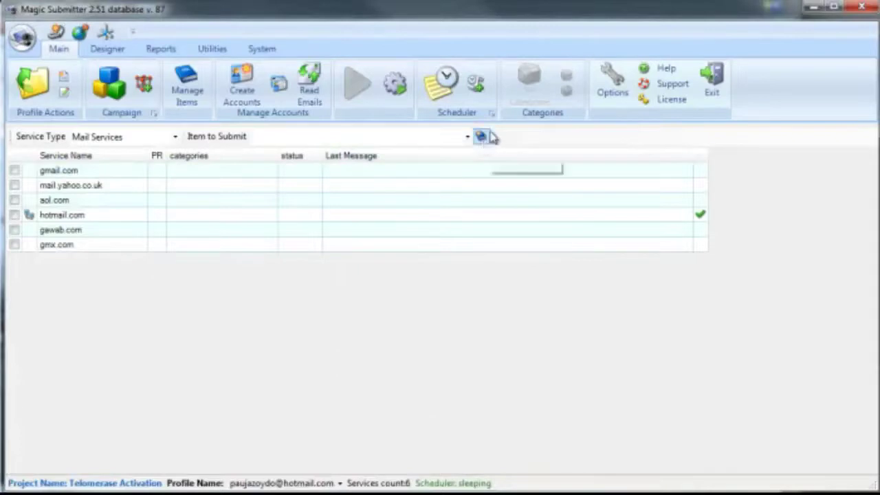
- Switch the service type to Bookmarking Services, select all listed services and start creating accounts on them
click(174, 137)
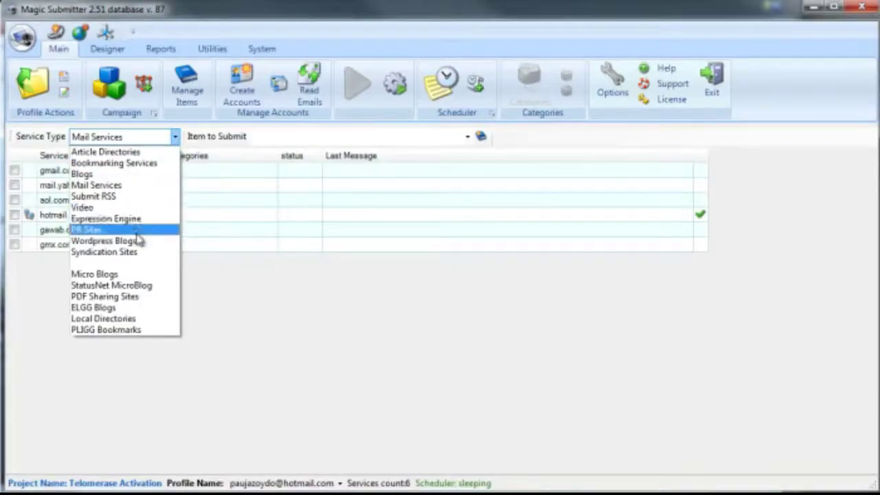
click(141, 163)
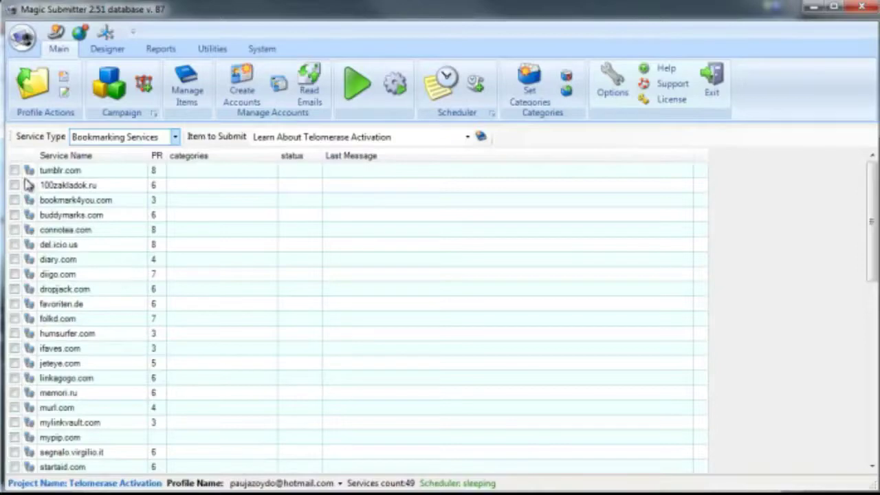
click(14, 159)
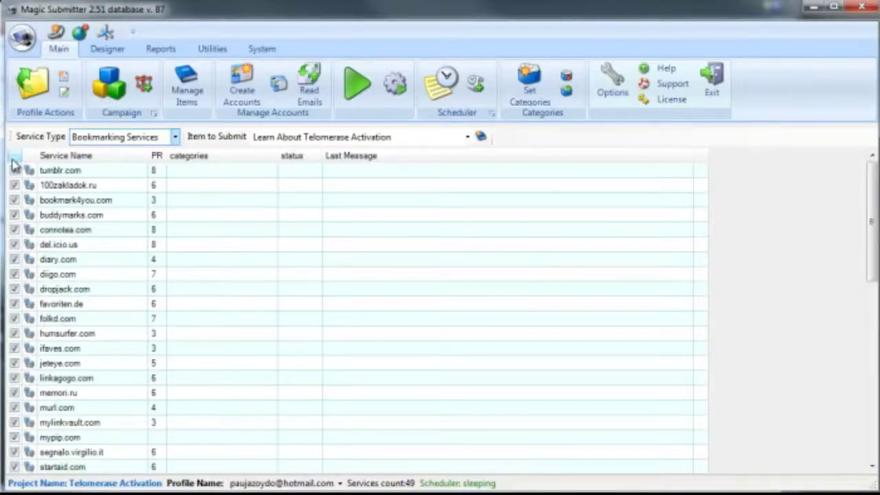
click(240, 91)
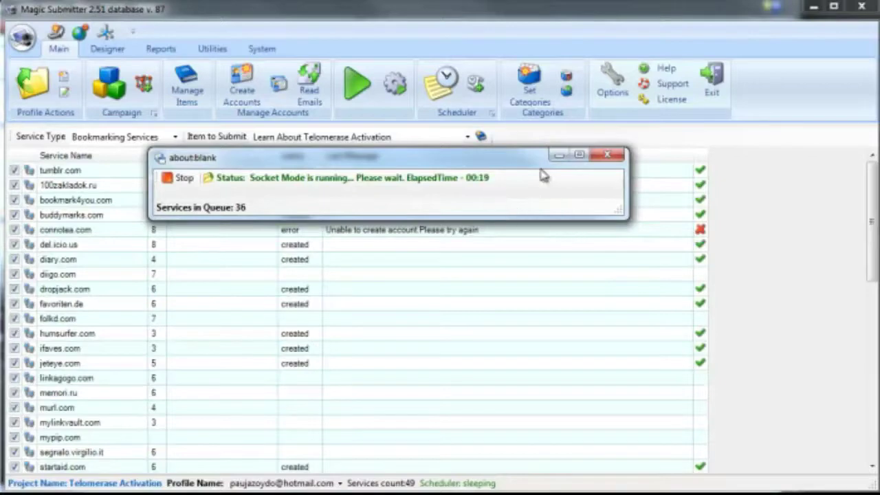
- Follow the account creation progress through the bookmarking services list and agree to run the activation email confirmation immediately
drag(528, 163, 493, 190)
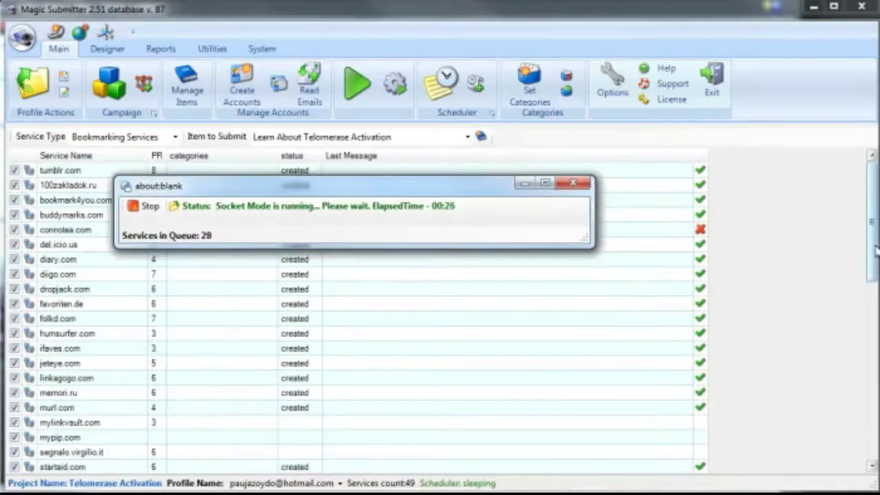
drag(877, 250, 876, 287)
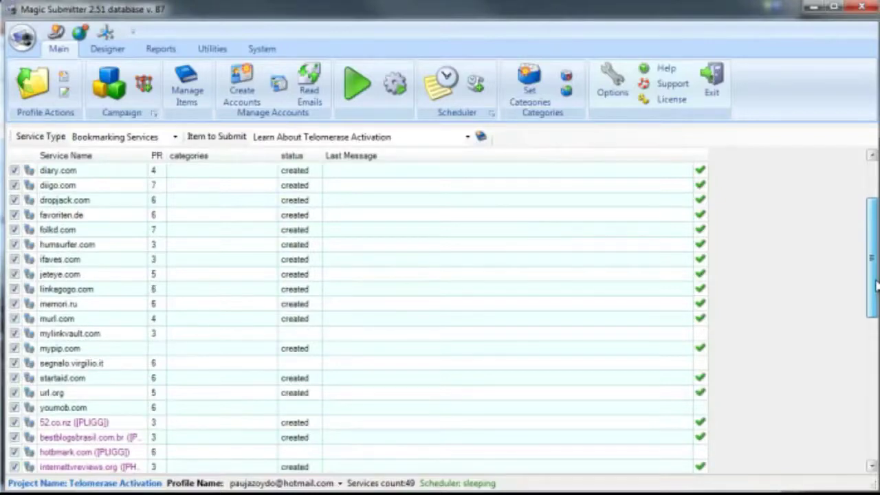
drag(876, 286, 874, 305)
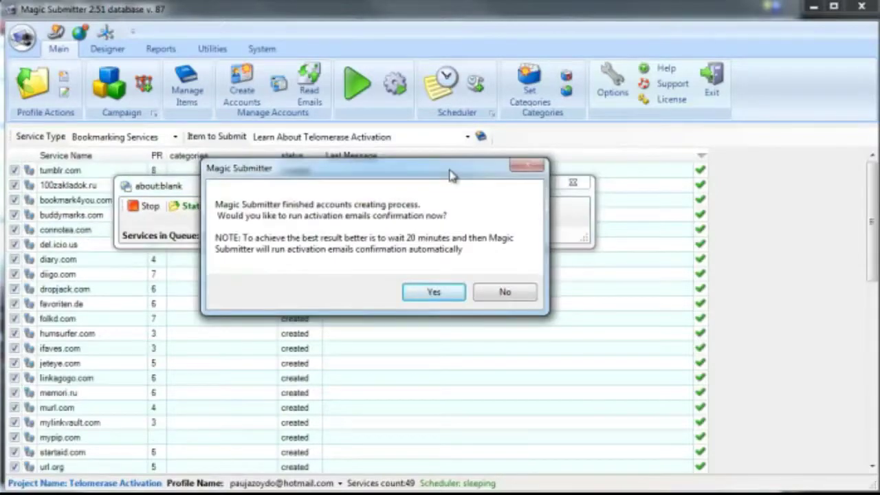
click(440, 294)
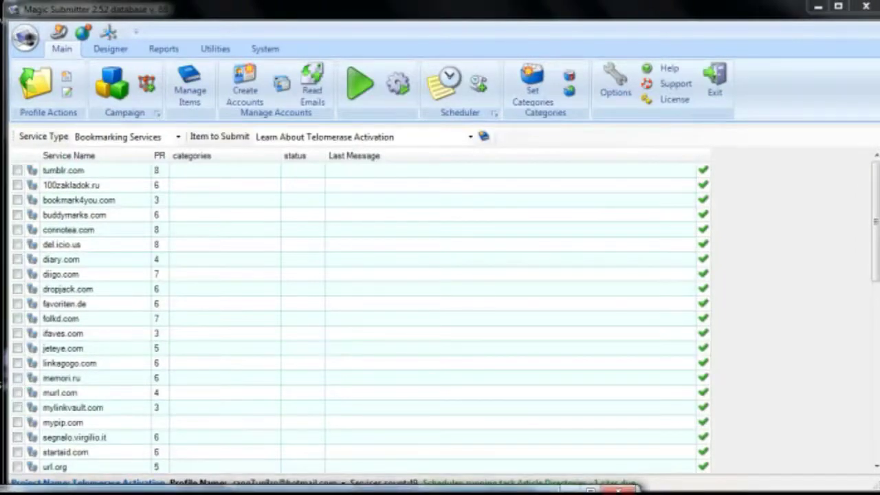
- Open a new bookmark submit item for the Telomerase Activation project and go through its title, URL, tags and description fields
click(483, 136)
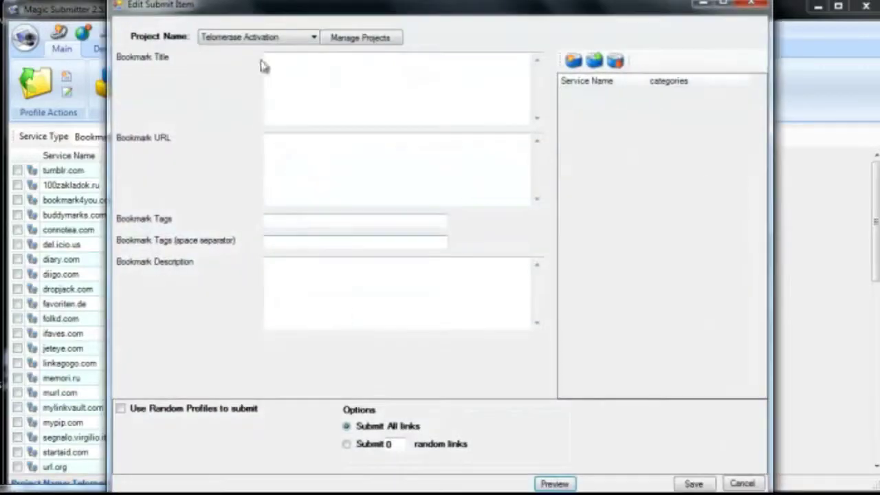
drag(279, 9, 279, 40)
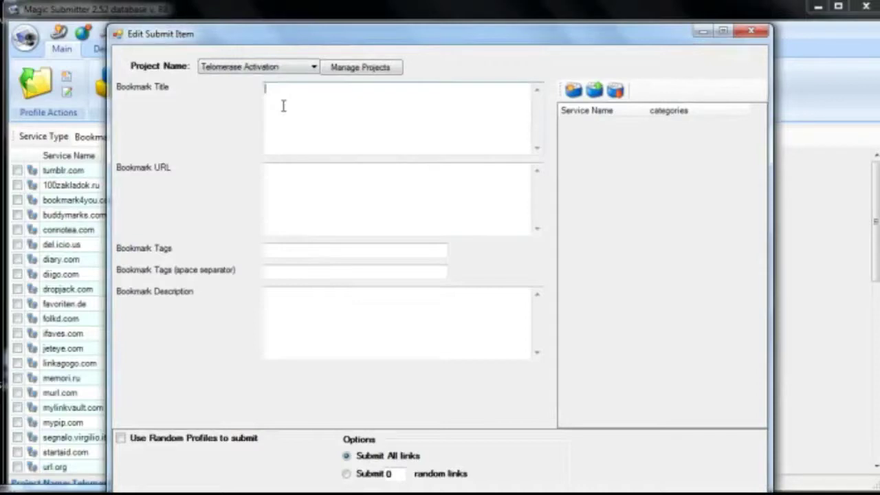
click(289, 171)
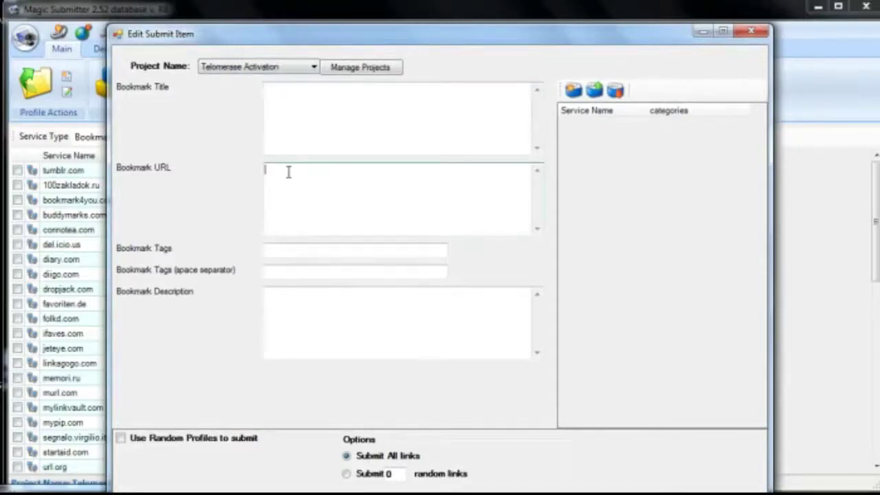
click(280, 253)
click(279, 306)
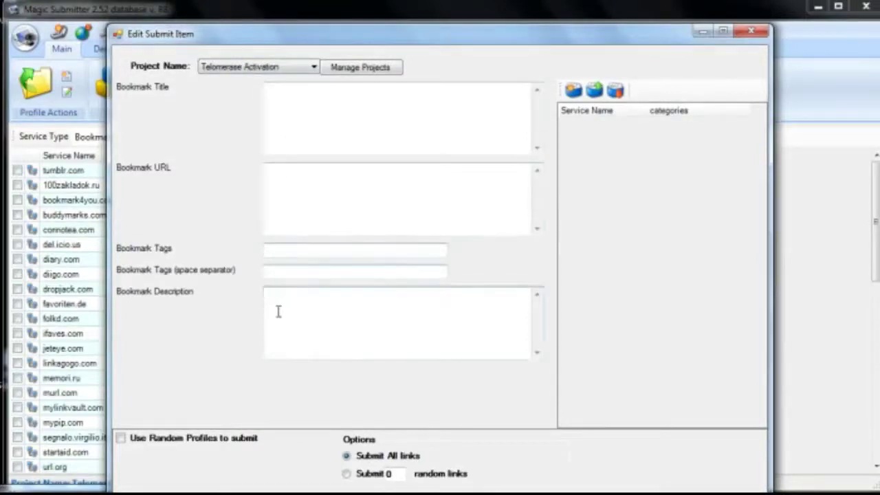
- Switch to the Spun bookmark info file in Notepad and copy its spun title, starting with {How|Learn|Understand how to}, into the Bookmark Title
key(alt+Tab)
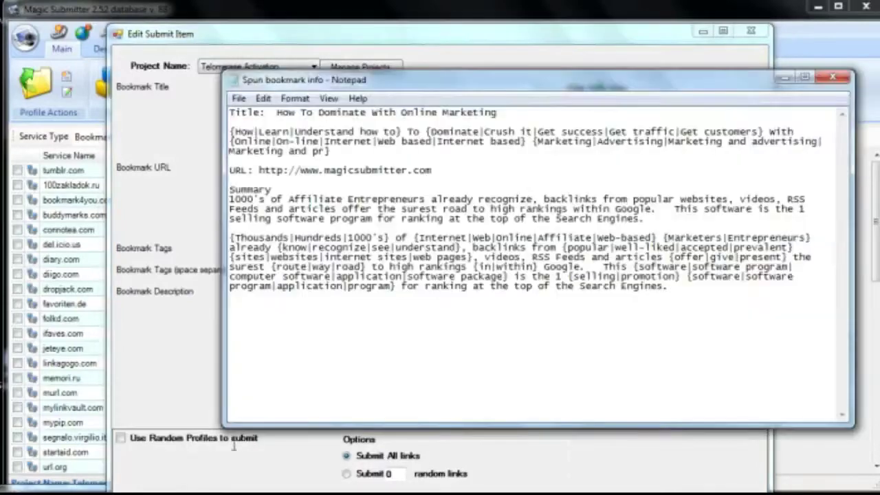
drag(417, 96, 720, 175)
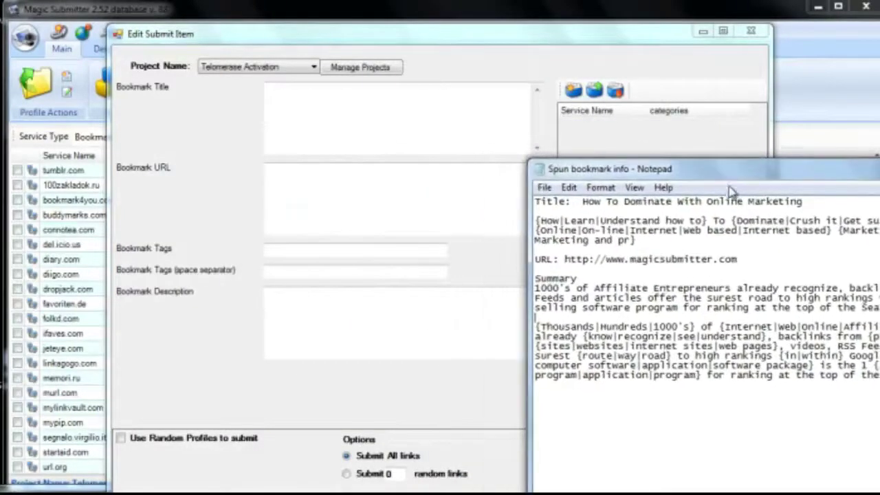
drag(802, 201, 586, 205)
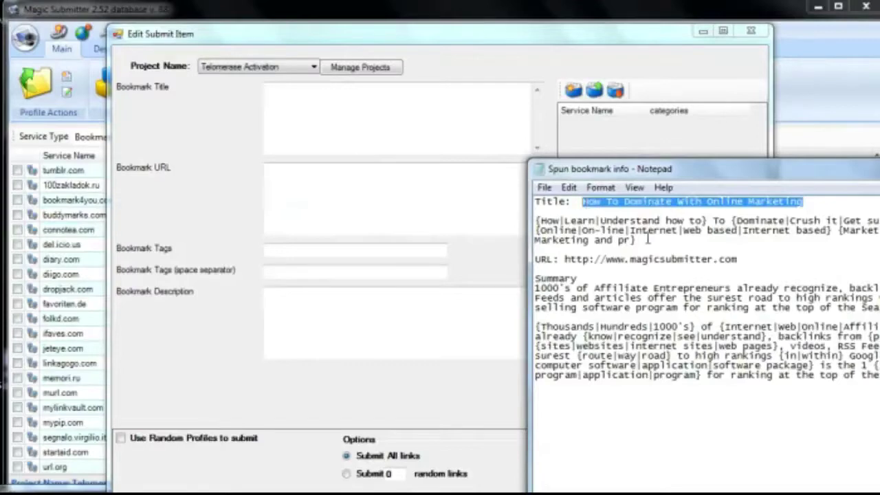
drag(646, 242, 530, 221)
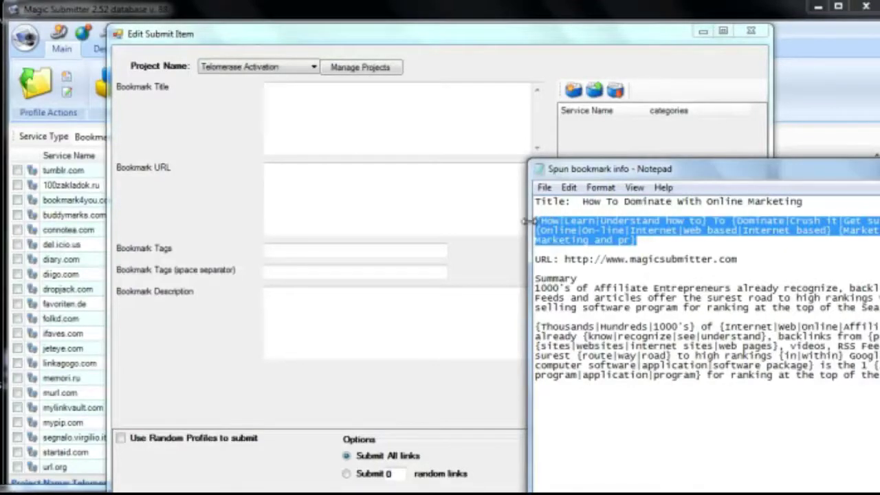
click(360, 67)
click(592, 88)
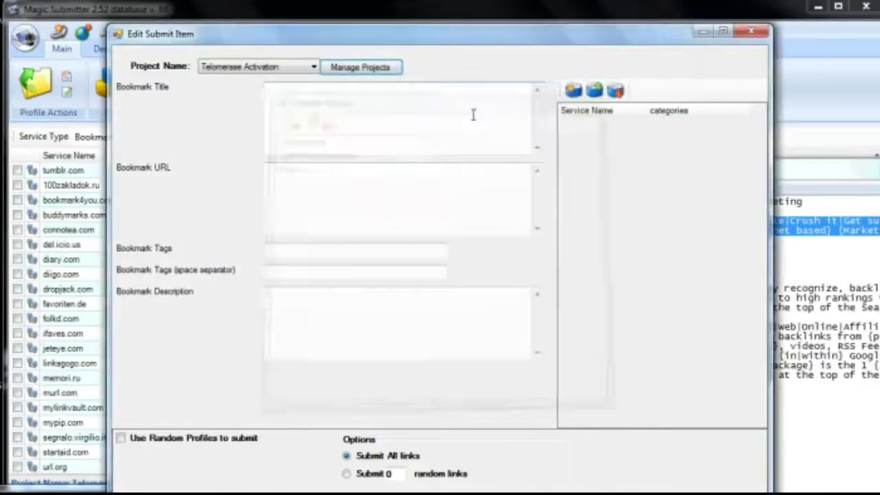
click(393, 138)
text({How|Learn|Understand how to} To {Dominate|Crush it|Get success|Get traffic|Get customers} With {Online|On-line|Internet|Web based|Internet based} {Marketing|Advertising|Marketing and advertising|Marketing and pr})
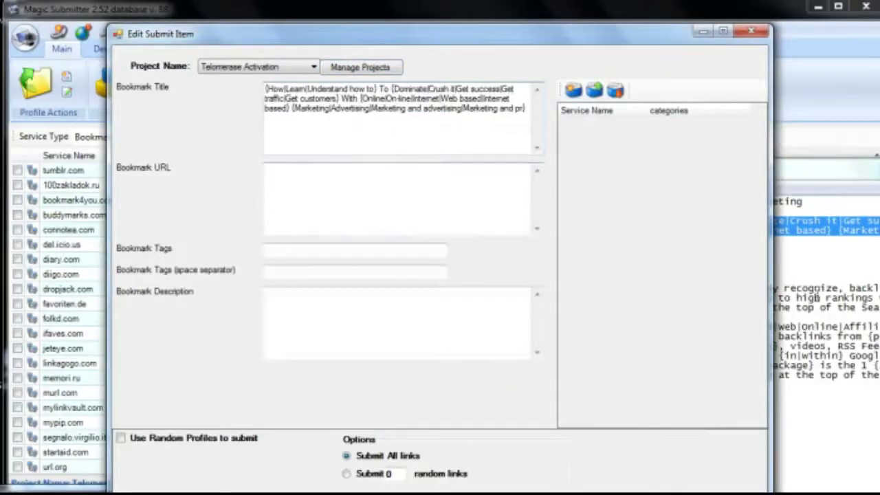
click(816, 181)
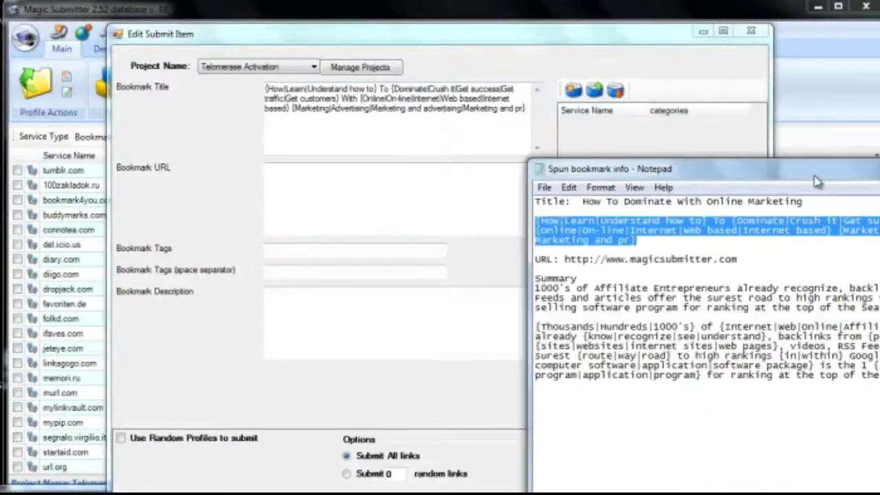
drag(776, 265, 569, 261)
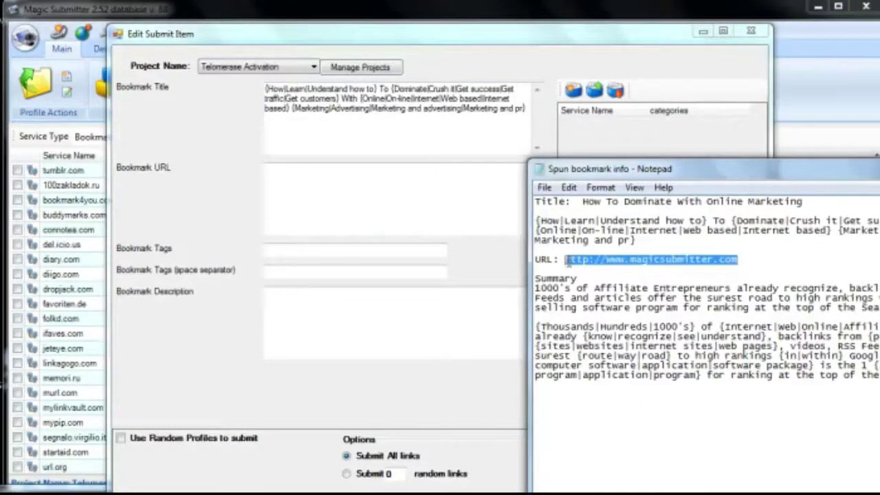
key(ctrl+c)
click(308, 187)
key(ctrl+v)
- Enter Submitter as the Bookmark Tags and copy it into the space-separated Bookmark Tags
click(332, 249)
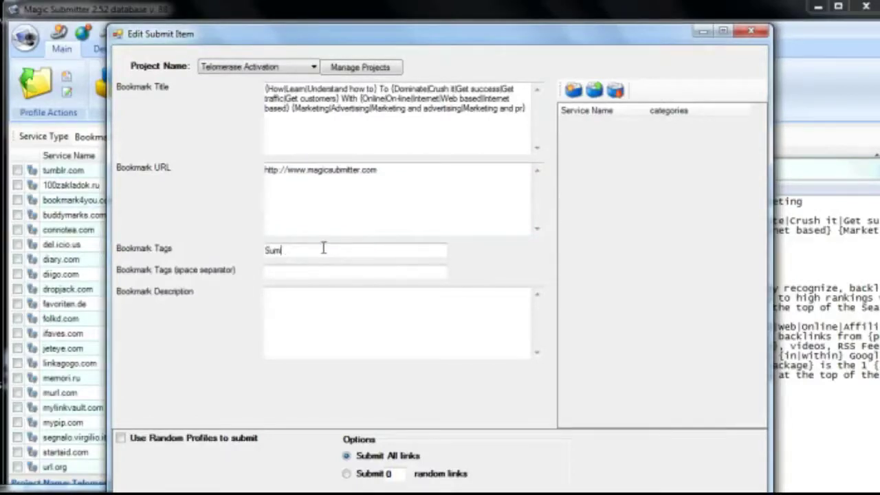
text(Submitter)
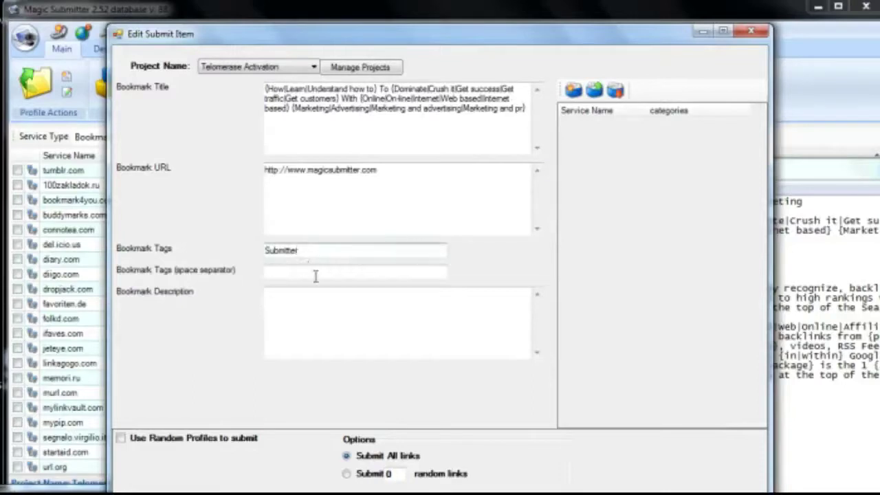
drag(308, 250, 216, 256)
key(ctrl+c)
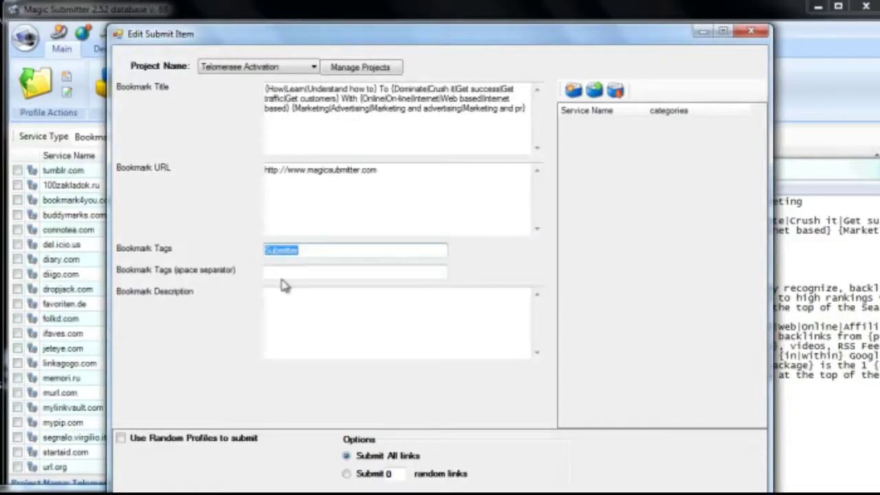
click(282, 273)
key(ctrl+v)
- Copy the spun summary paragraph, starting with {Thousands|Hundreds|1000's}, from Notepad into the Bookmark Description
click(874, 424)
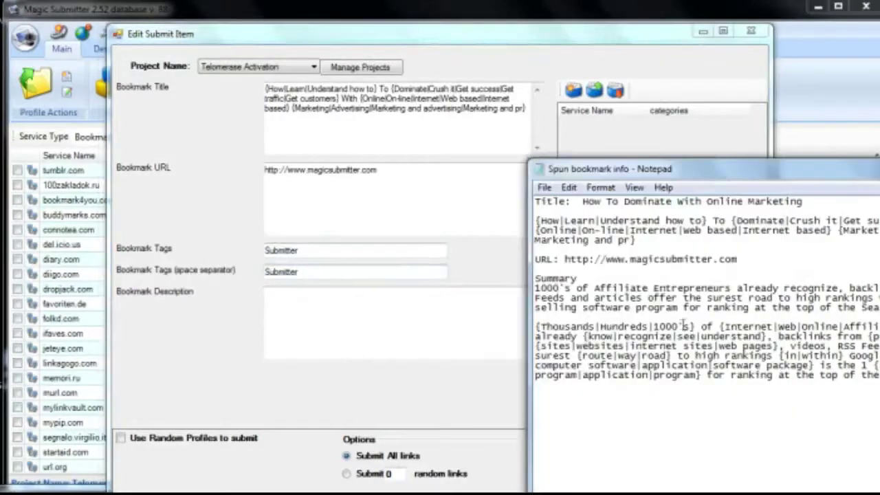
drag(536, 289, 550, 289)
drag(705, 172, 482, 152)
drag(728, 288, 306, 268)
drag(791, 371, 309, 311)
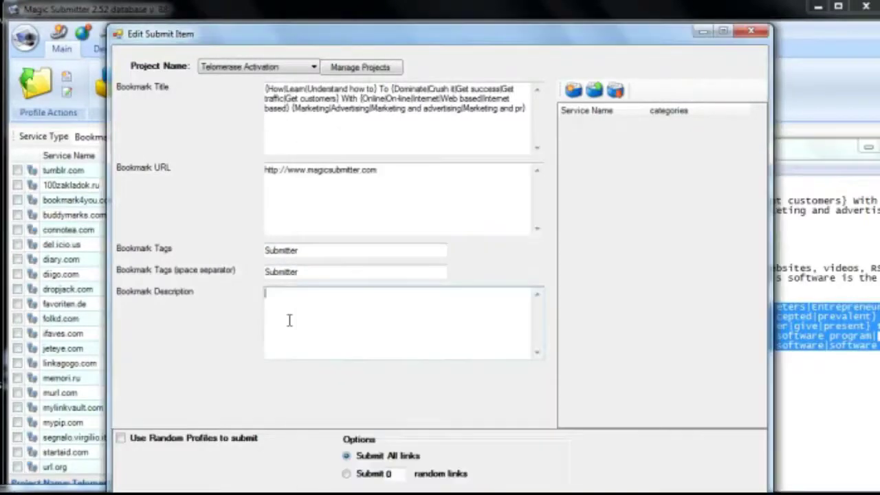
click(289, 320)
key(ctrl+v)
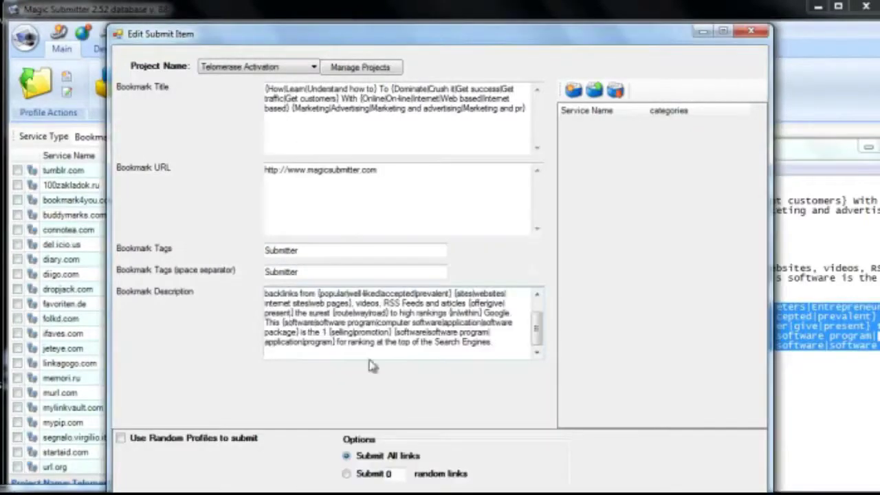
- Preview the submit item, generate three more spun variations to compare the title, URL and description, and close the preview
click(582, 491)
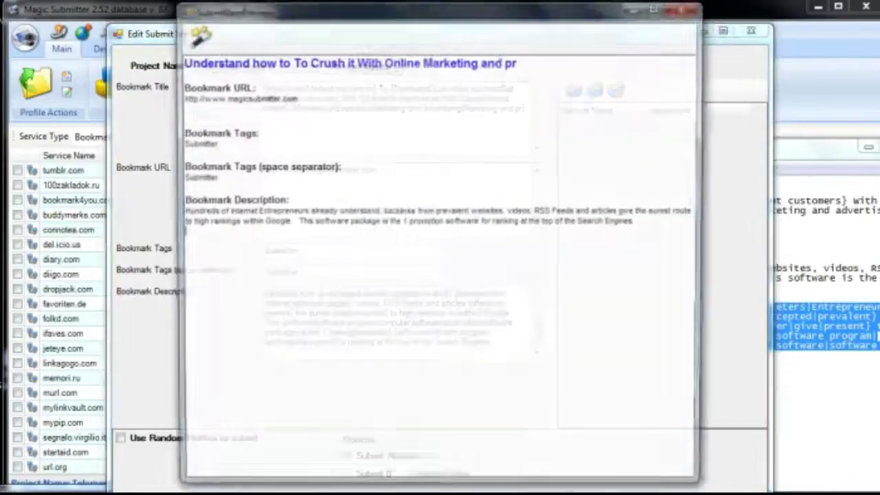
drag(456, 10, 463, 65)
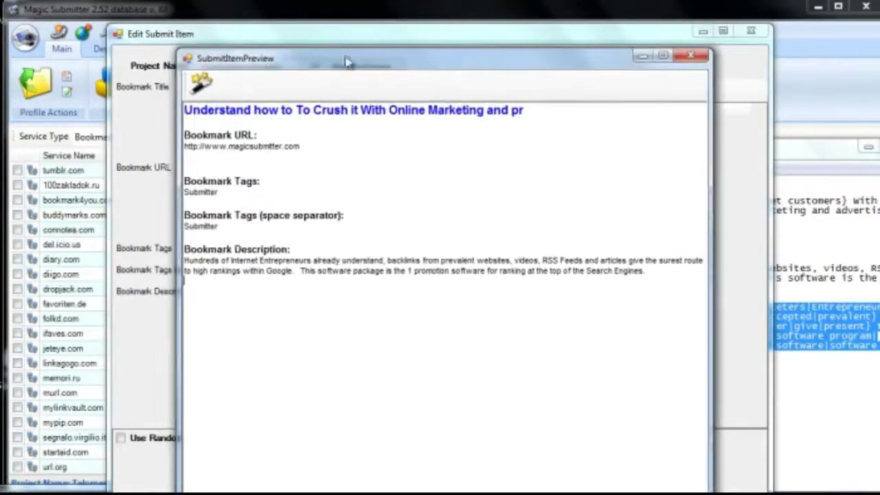
click(201, 82)
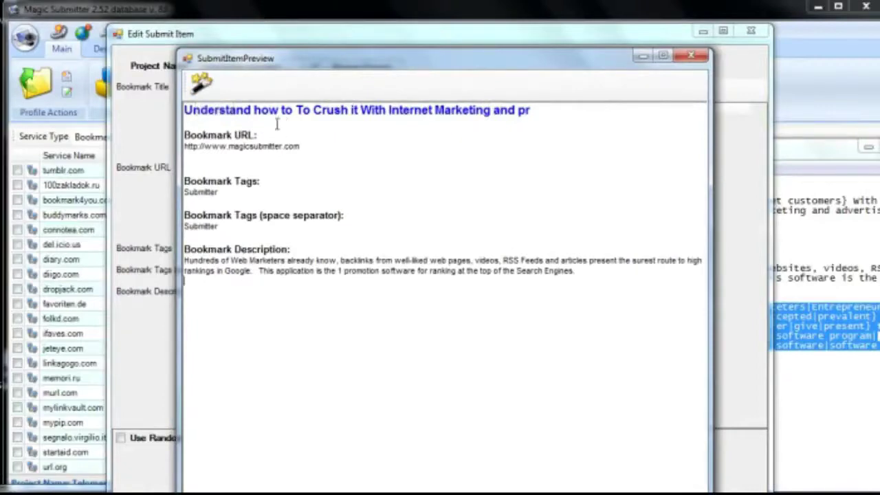
click(207, 85)
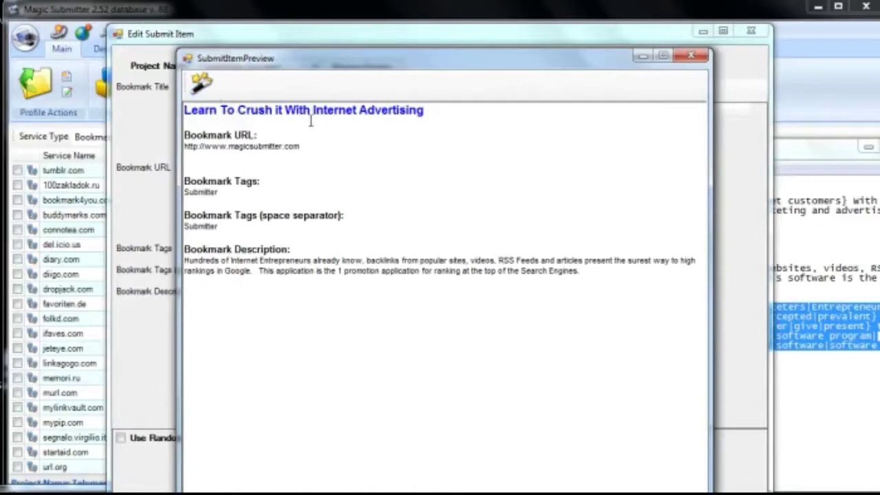
click(201, 82)
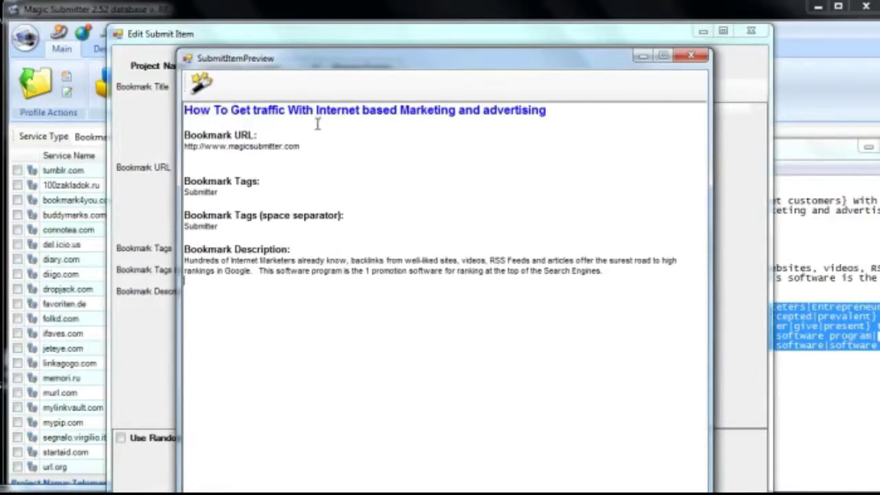
drag(300, 146, 184, 145)
click(691, 56)
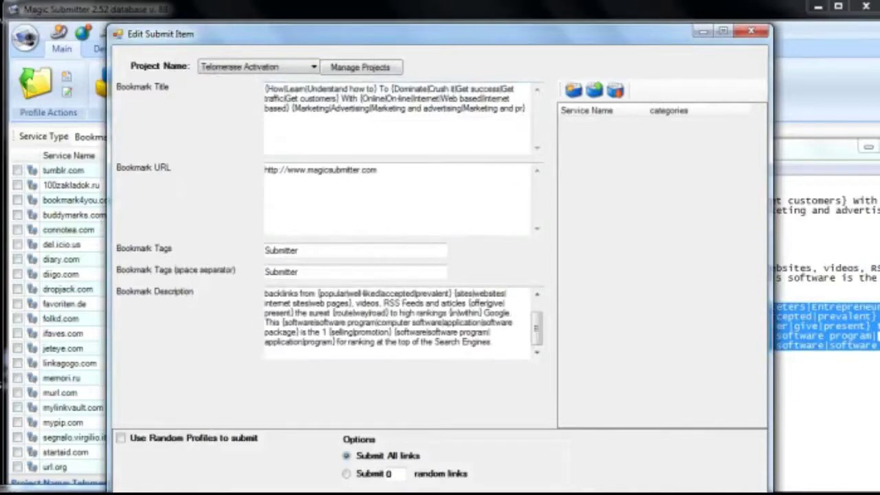
- Finish editing the submit item and choose How To Dominate With Online Marketing as the item to submit
key(Return)
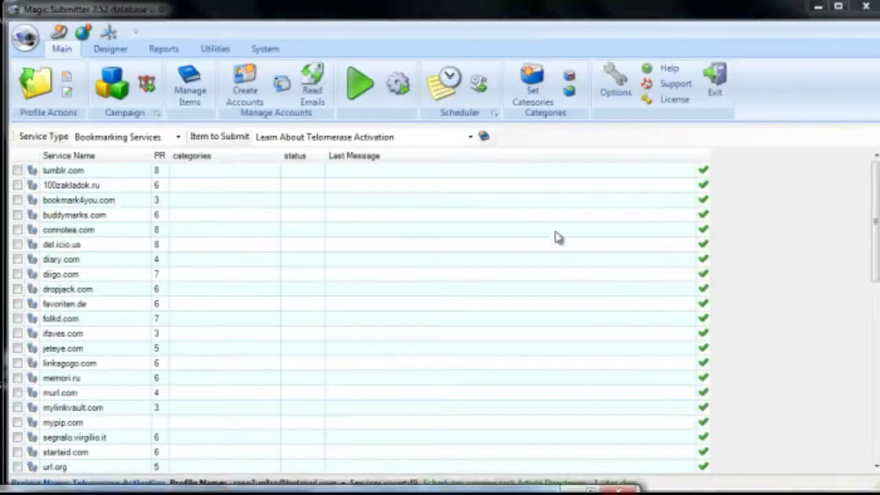
click(470, 136)
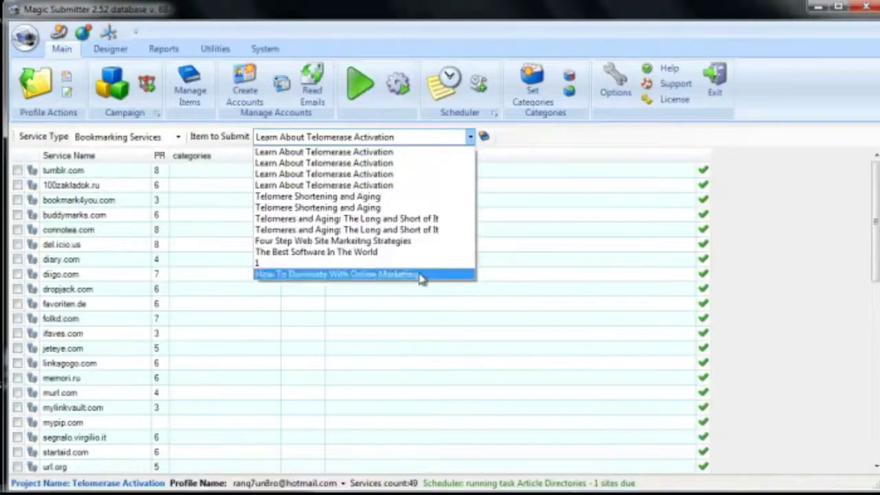
click(421, 276)
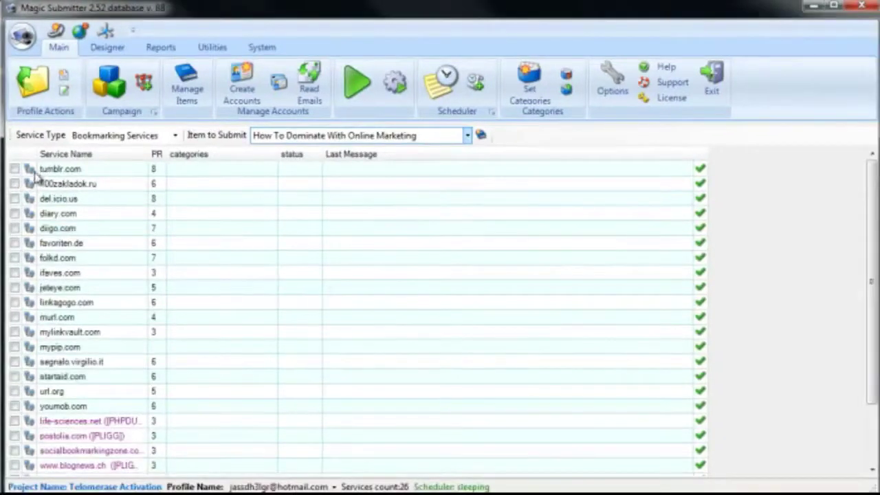
- Select all the bookmarking services and submit How To Dominate With Online Marketing to them
click(14, 155)
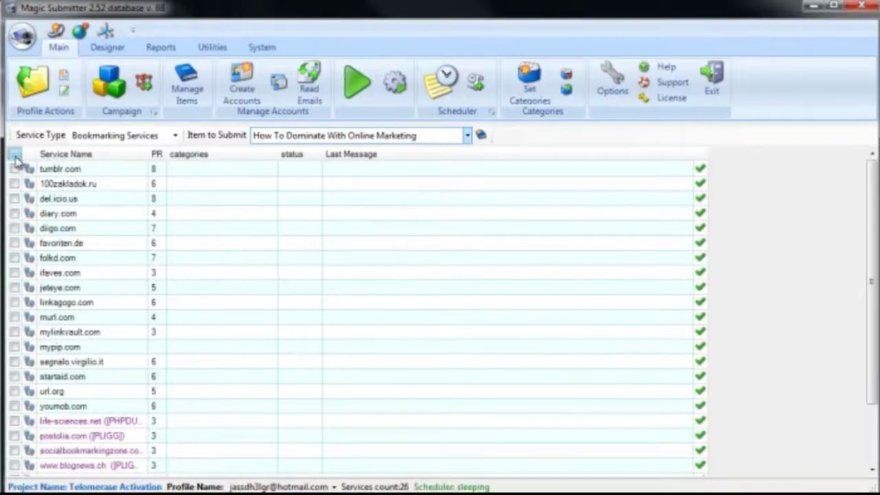
click(352, 96)
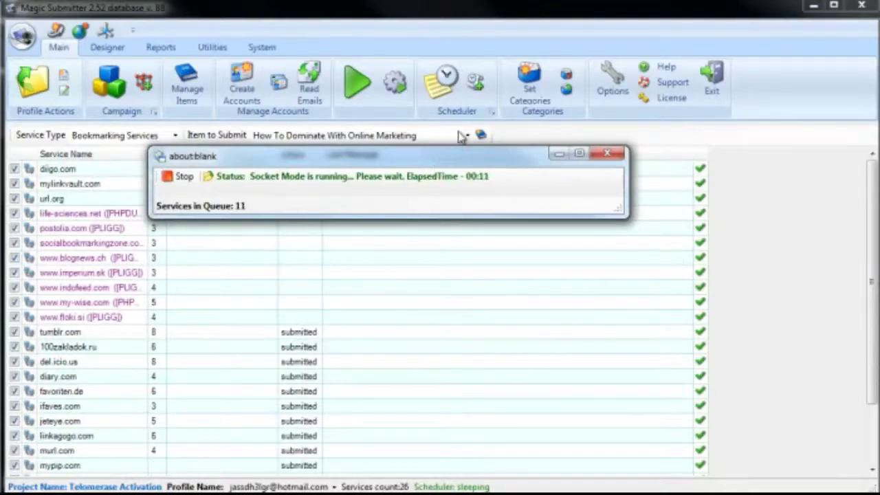
drag(451, 162, 575, 92)
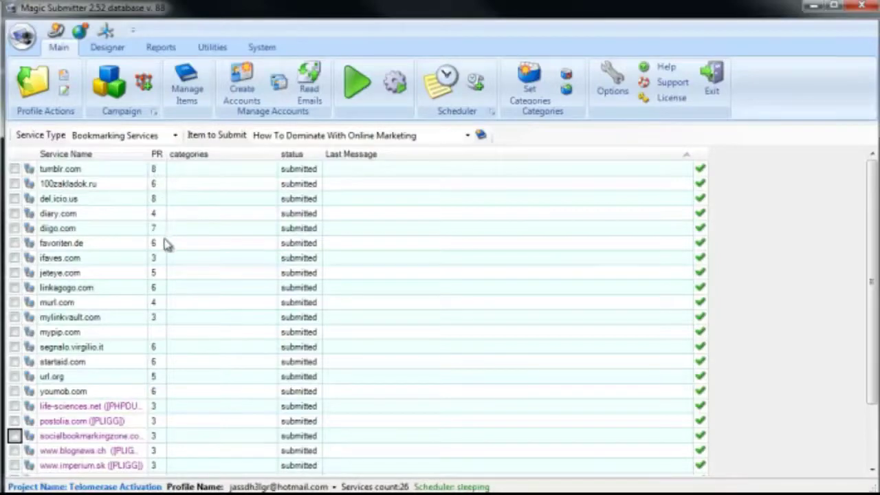
click(175, 136)
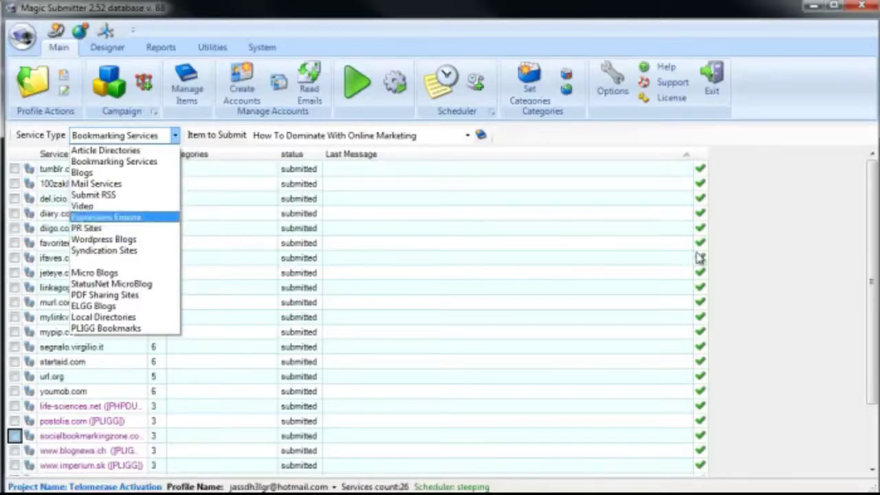
click(746, 268)
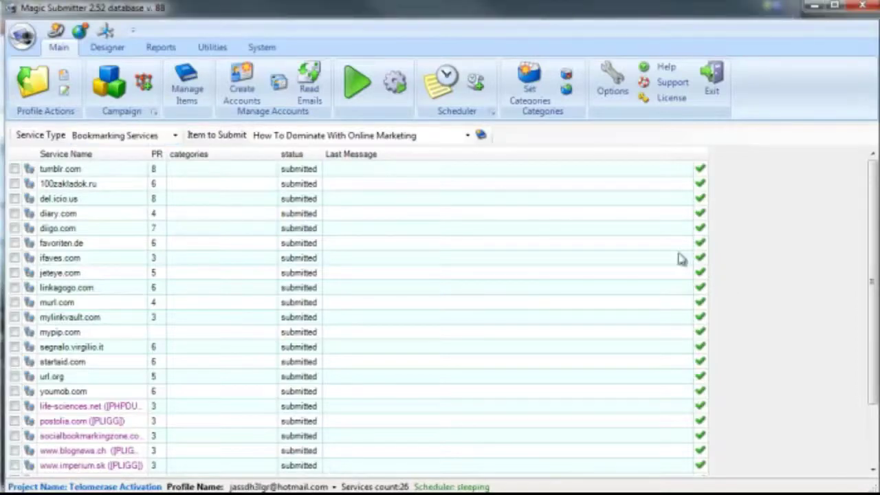
- Review the Page URLs recorded for the profile in the Links Manager, from first to last, and close it
click(55, 31)
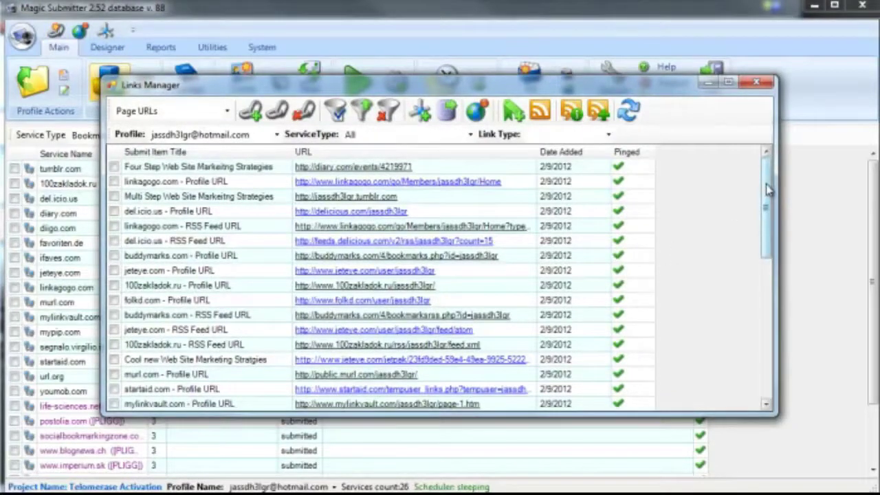
drag(768, 190, 768, 272)
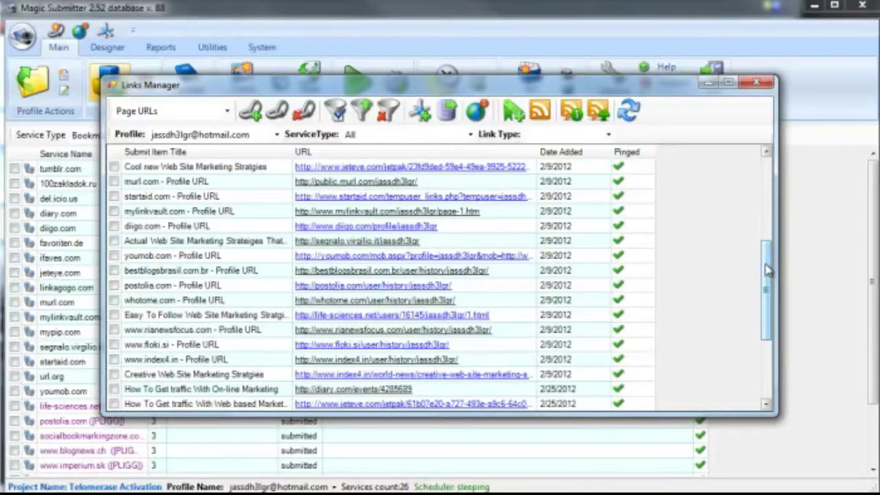
drag(768, 270, 768, 331)
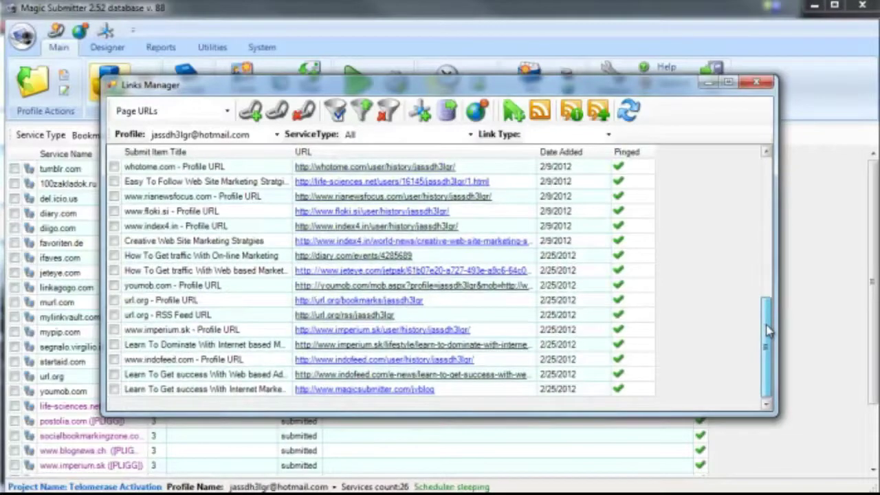
drag(768, 331, 759, 189)
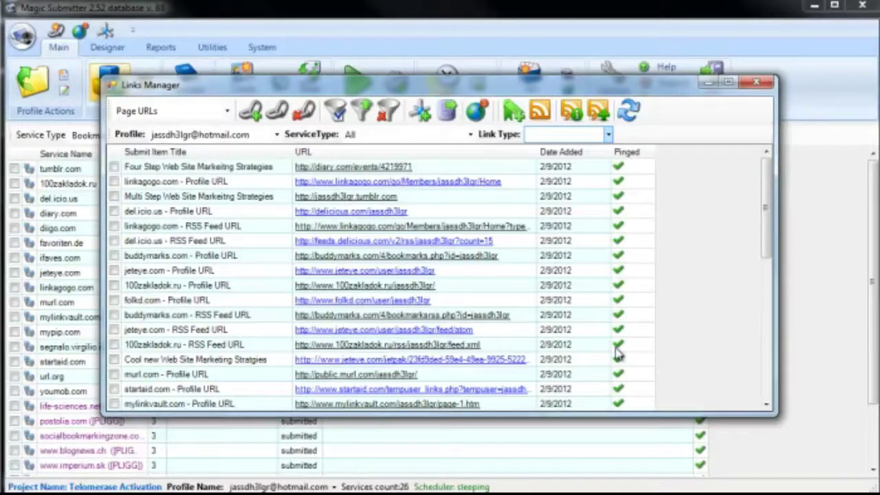
click(759, 83)
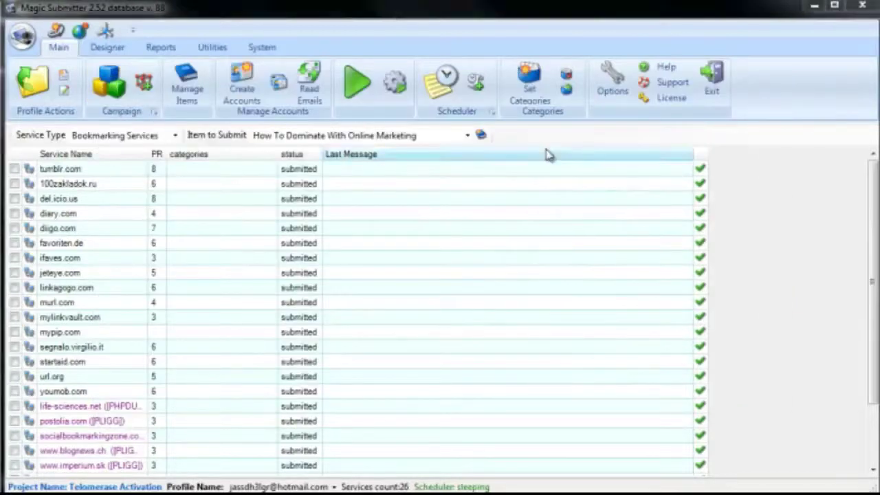
- Open the Campaign Designer and resize and reposition its window to fill the screen
click(116, 100)
click(299, 143)
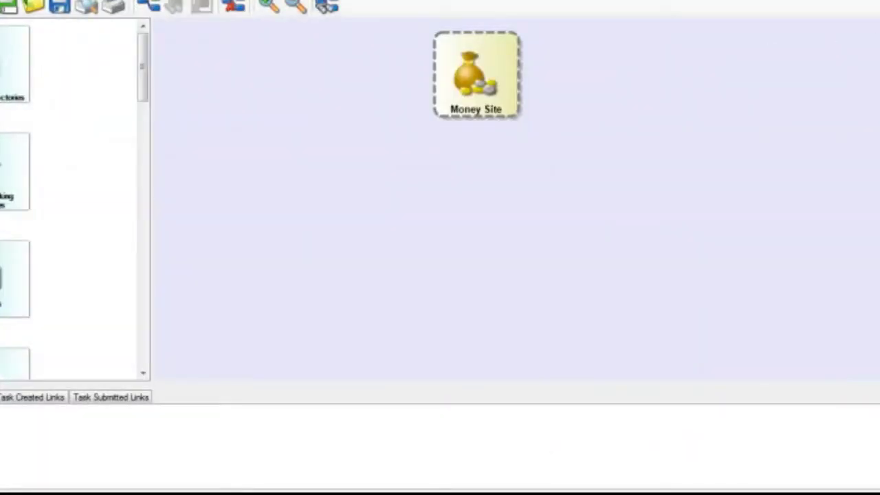
drag(638, 86, 878, 117)
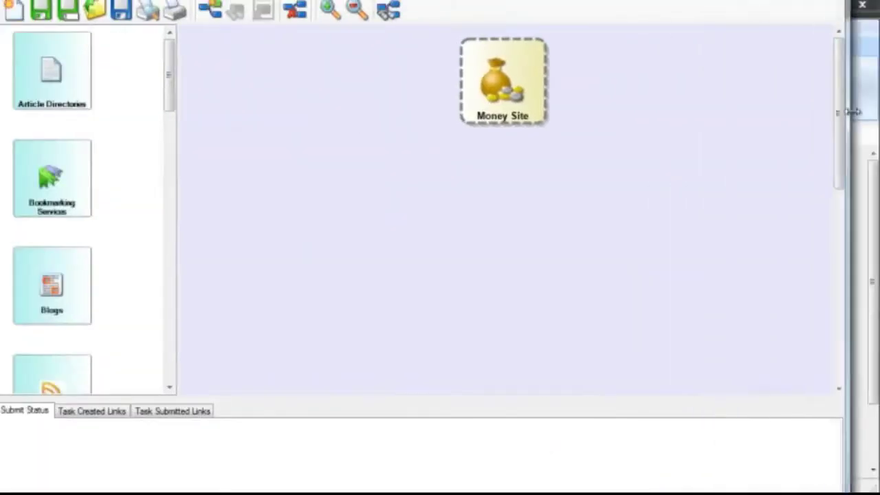
drag(631, 1, 592, 10)
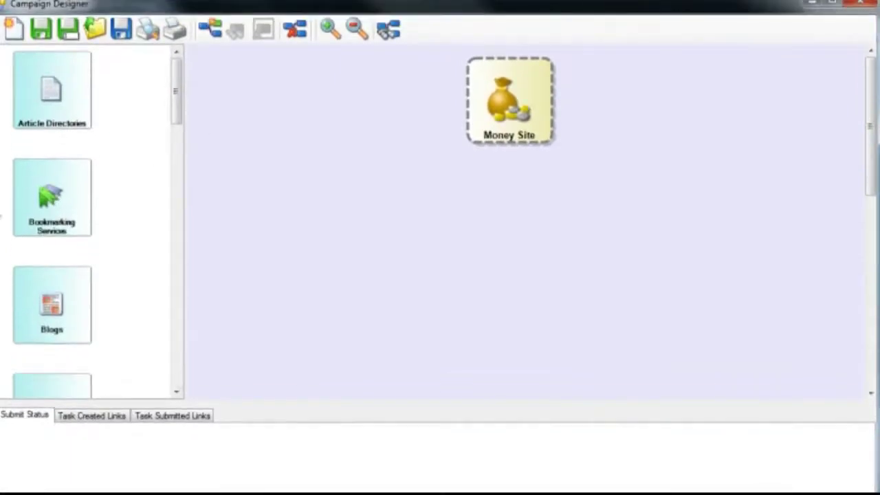
drag(1, 215, 5, 215)
- Add Article Directories, Bookmarking Services, Blogs, PR Sites and Wordpress Blogs blocks to the campaign canvas below the Money Site
mouse_move(526, 119)
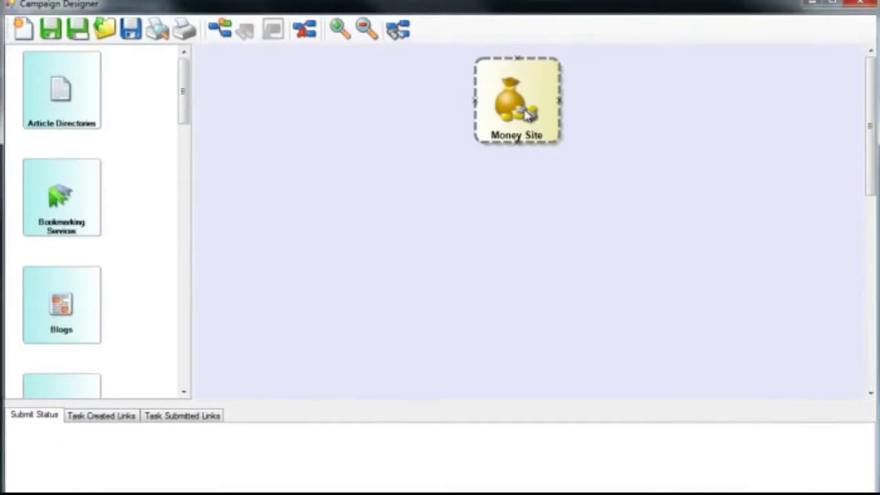
drag(71, 108, 405, 209)
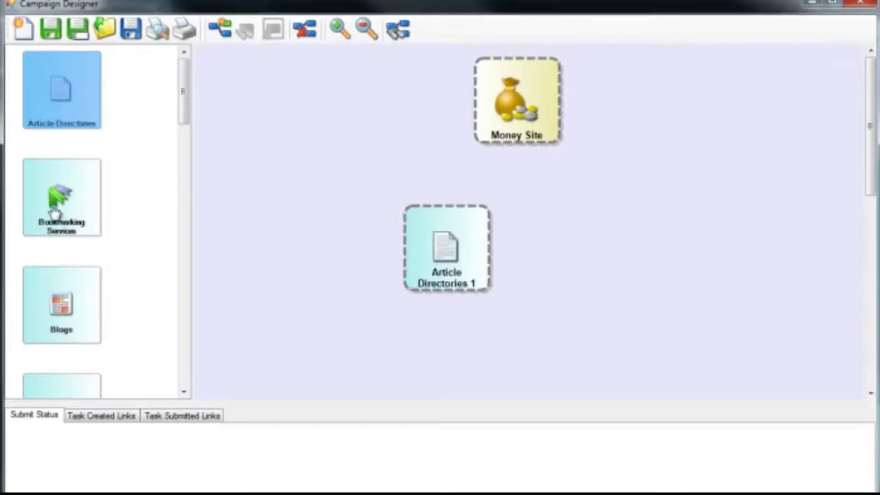
drag(52, 207, 546, 227)
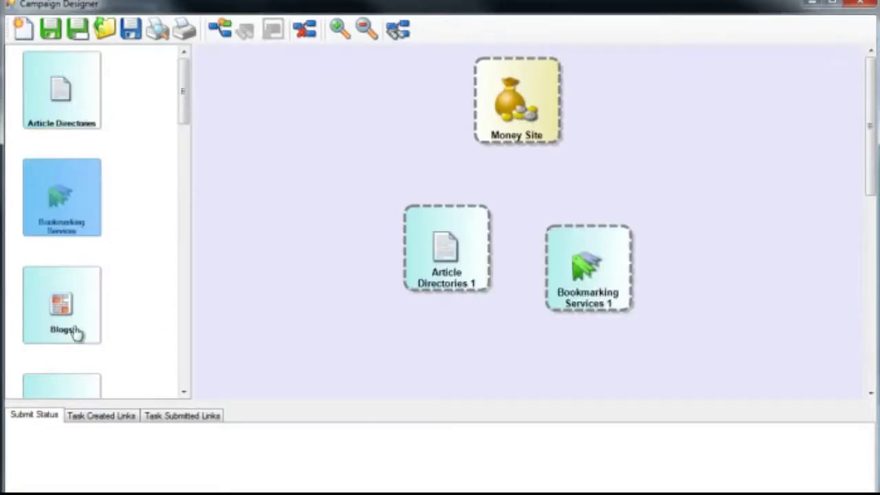
drag(77, 332, 290, 269)
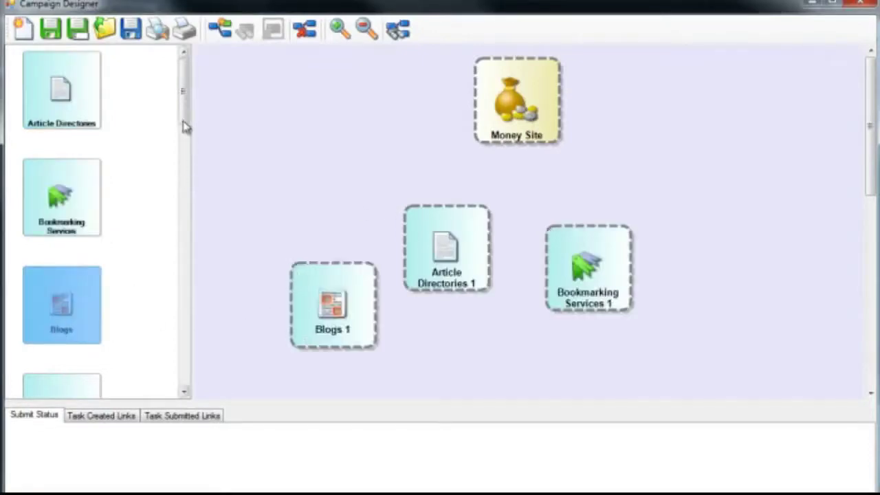
drag(186, 124, 192, 218)
drag(83, 236, 722, 246)
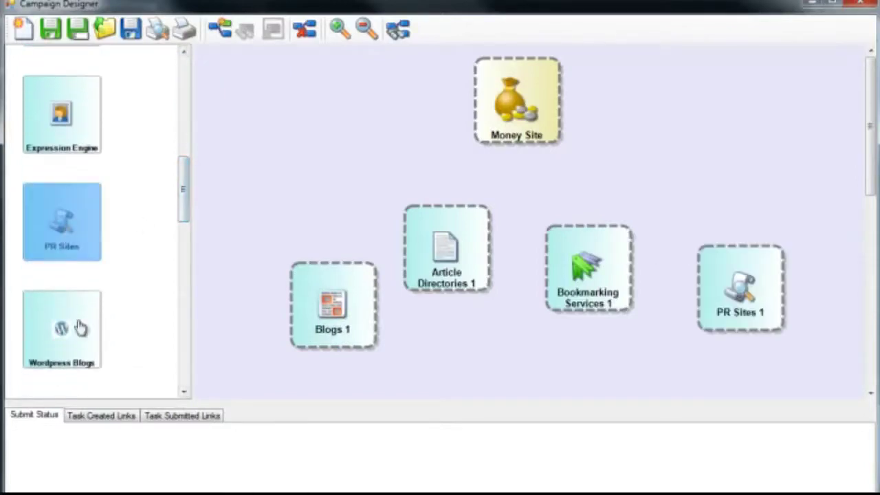
drag(74, 320, 247, 217)
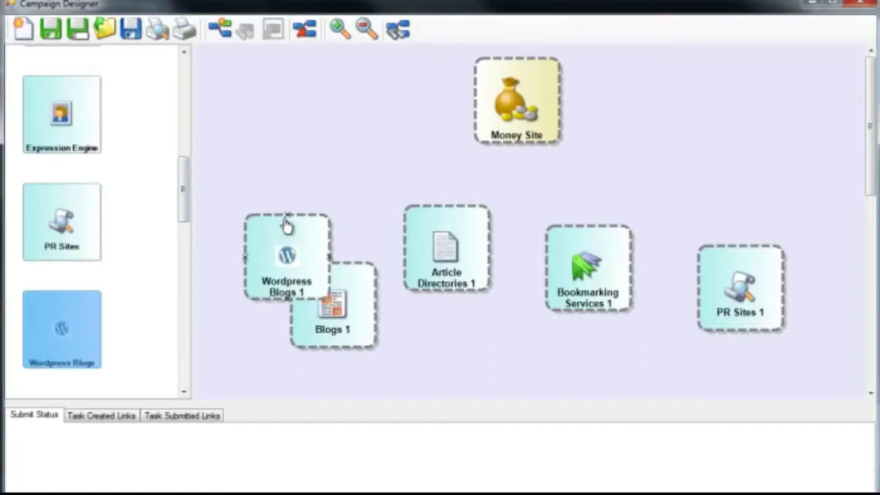
- Inspect the Bookmark Title and Bookmark Description fields of the Bookmarking Services block's submit item and cancel without saving
double_click(596, 278)
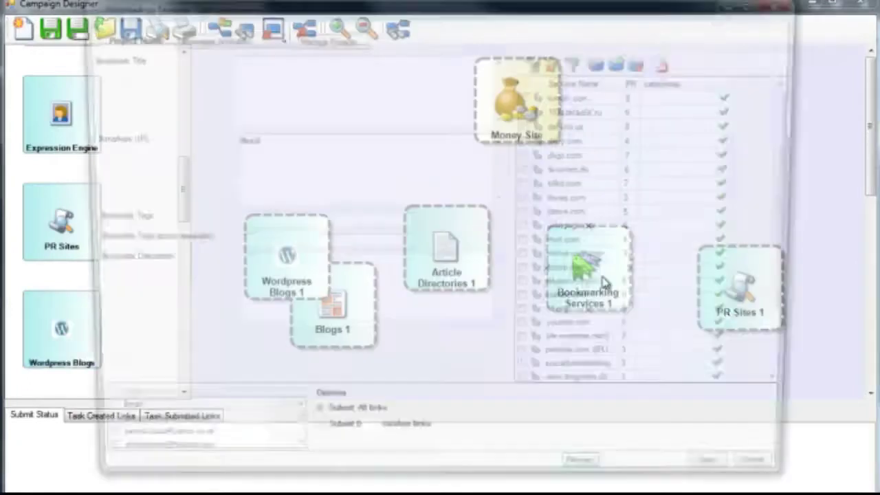
click(354, 120)
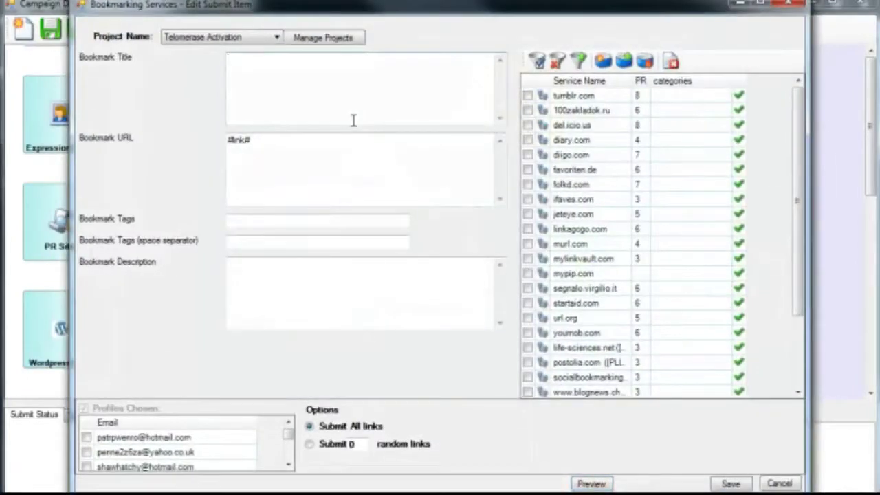
click(337, 270)
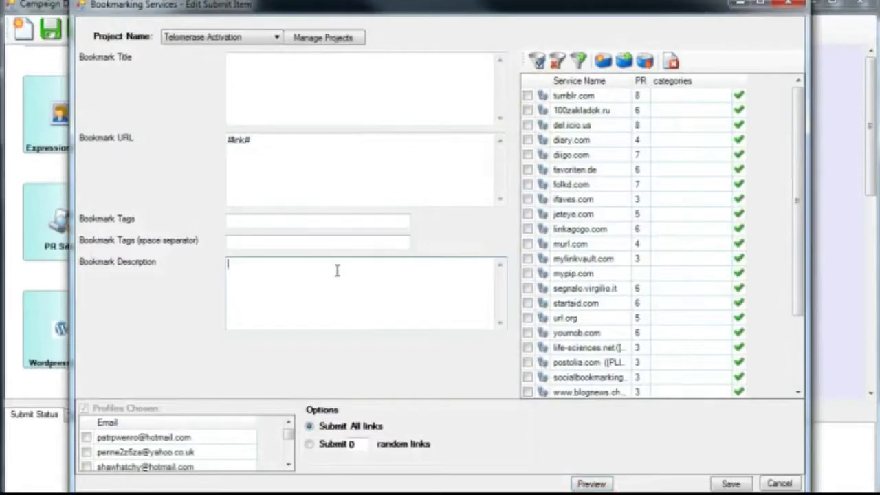
click(780, 484)
- Inspect the Article Summary and Article Body fields of the Article Directories block's submit item and cancel without saving
double_click(455, 259)
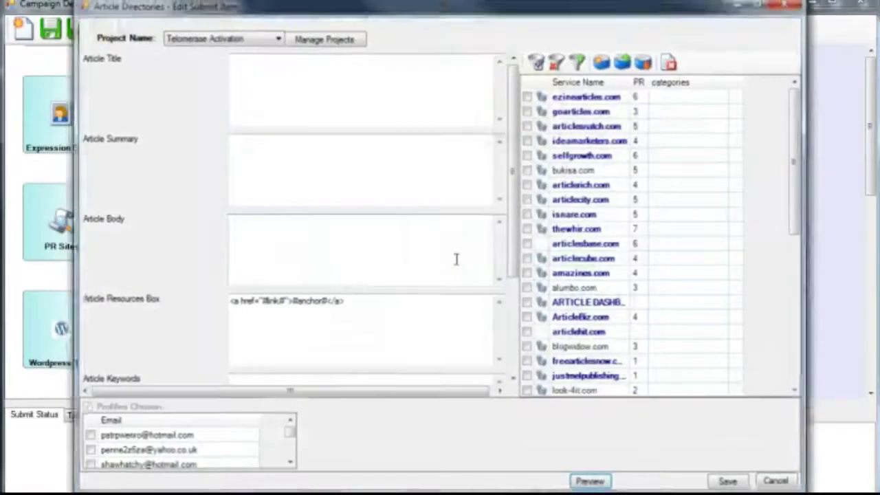
click(357, 167)
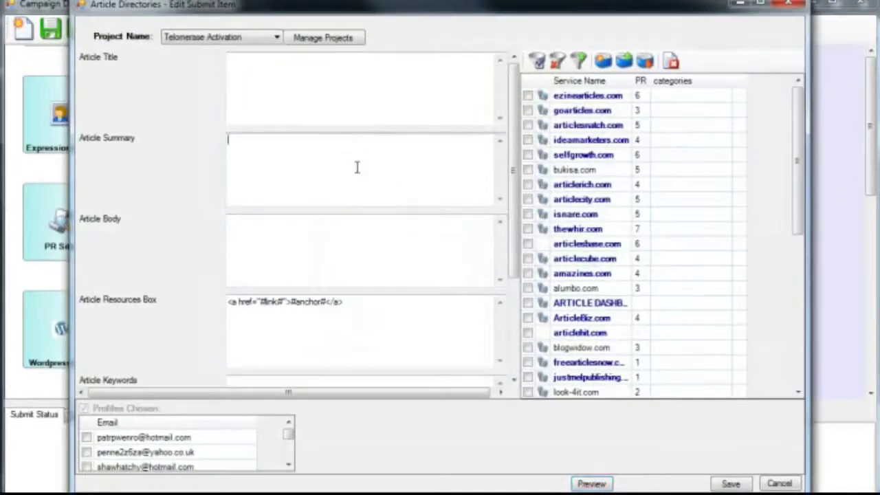
click(359, 245)
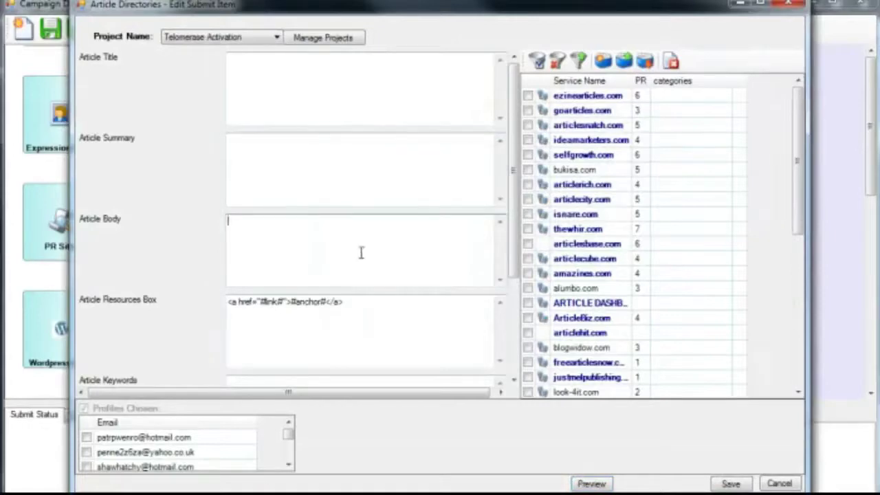
click(779, 484)
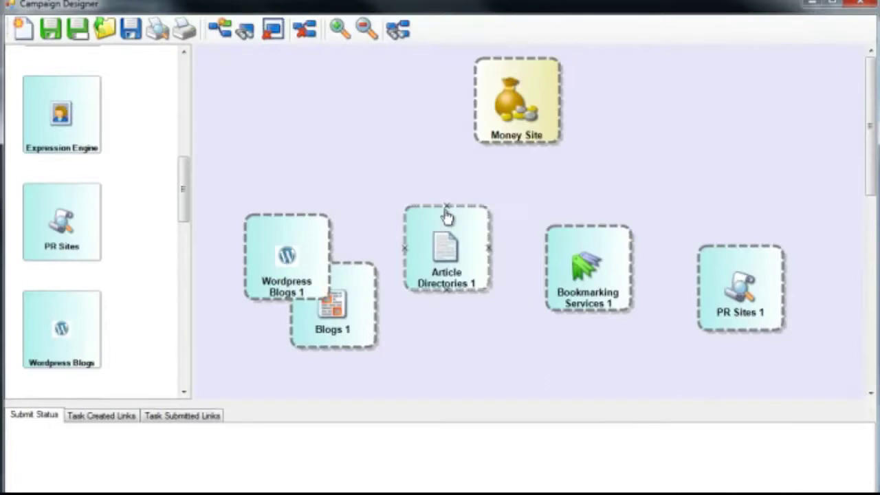
- Link the Article Directories, Bookmarking Services, PR Sites, Wordpress Blogs and Blogs blocks to the Money Site
drag(447, 216, 517, 148)
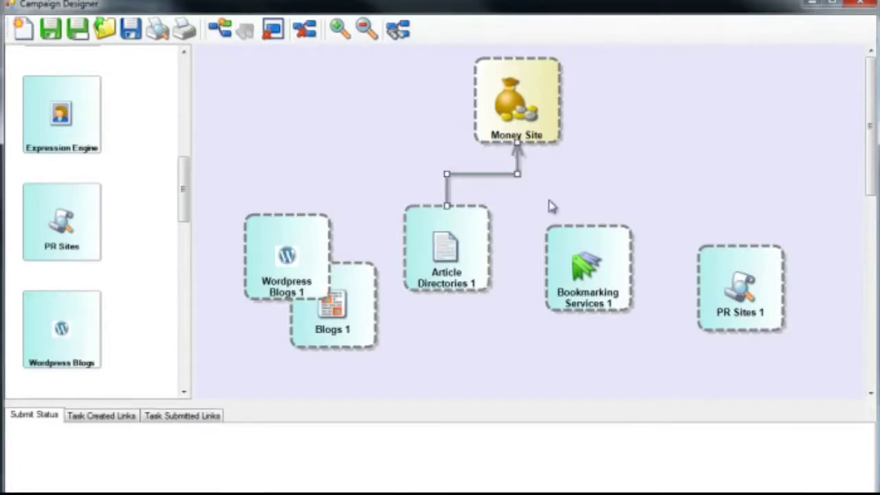
drag(589, 231, 517, 138)
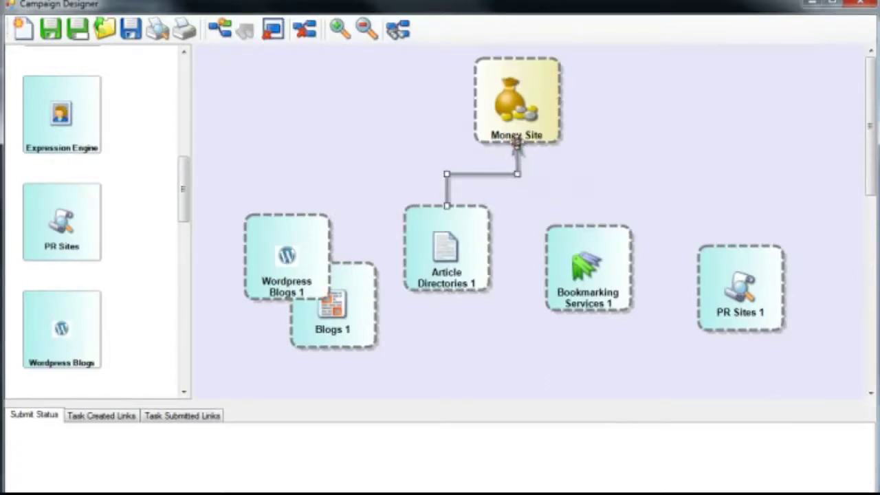
drag(586, 229, 517, 145)
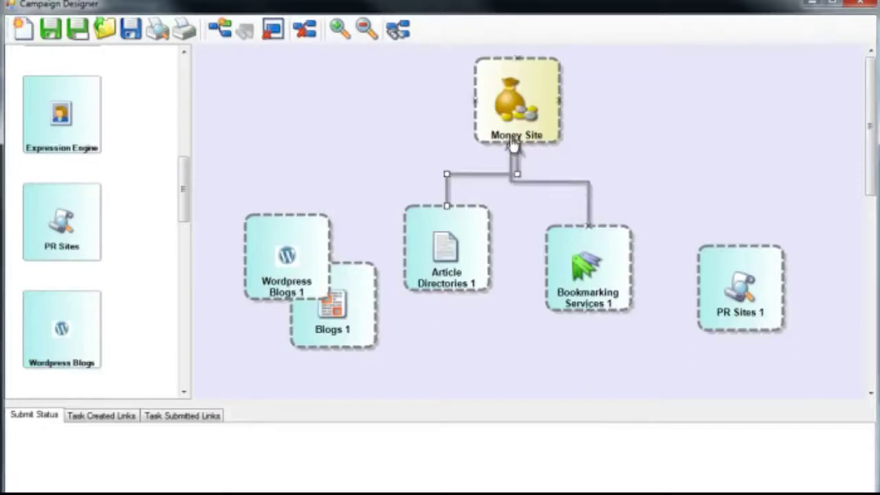
drag(741, 256, 554, 107)
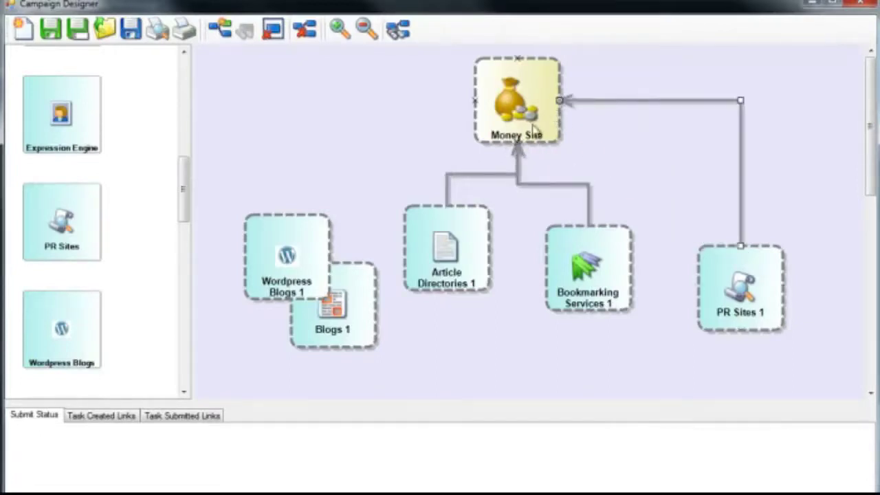
drag(287, 222, 480, 108)
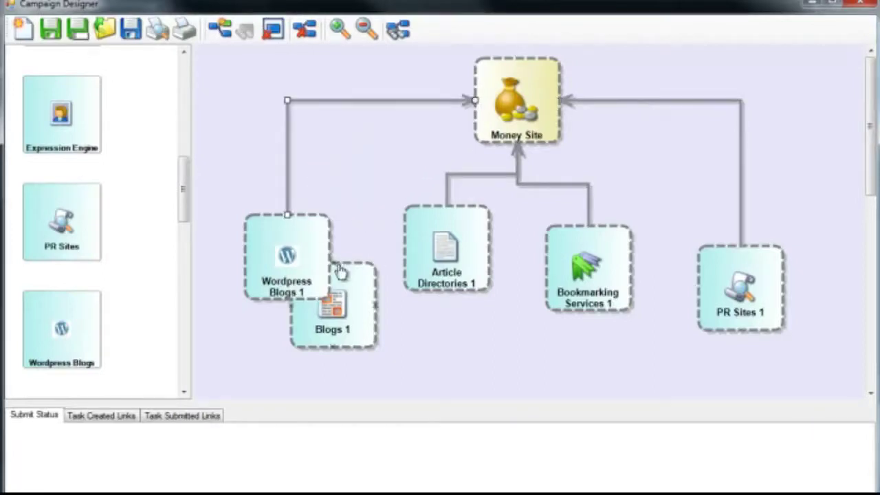
drag(337, 275, 365, 199)
drag(454, 118, 480, 102)
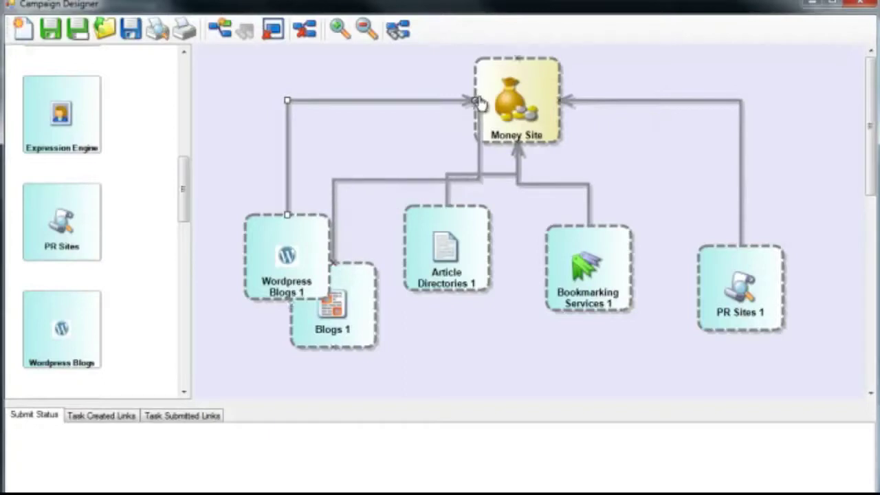
- Auto-arrange the campaign diagram into a tree and zoom out two levels to fit all the blocks
click(397, 29)
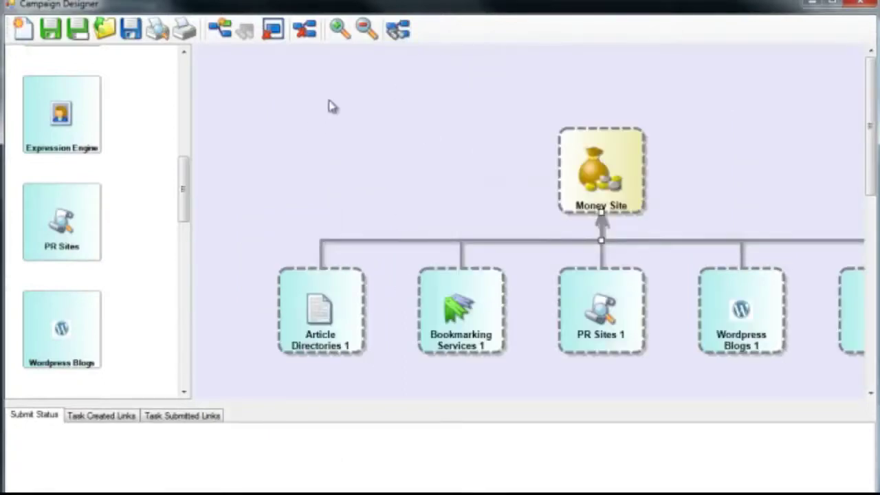
click(364, 33)
click(364, 33)
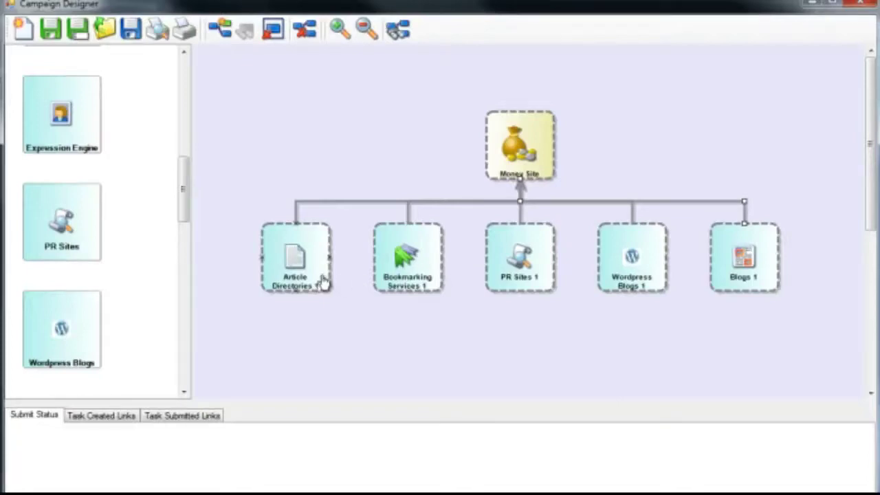
- Add a second Blogs block in a lower tier and link it to the Article Directories block
drag(190, 181, 196, 133)
drag(61, 118, 297, 294)
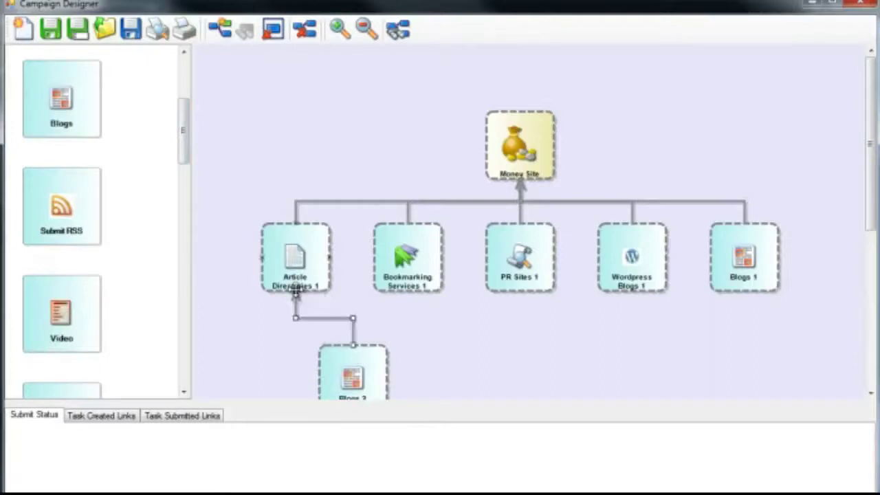
- Add a Submit RSS block linked to the PR Sites block and an Expression Engine block linked to the Wordpress Blogs block
click(80, 219)
drag(79, 219, 520, 292)
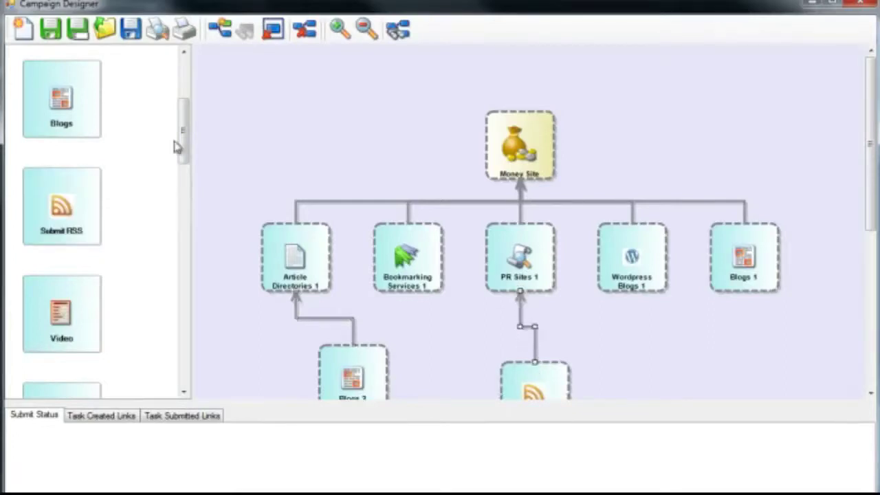
drag(179, 138, 191, 191)
drag(93, 198, 631, 292)
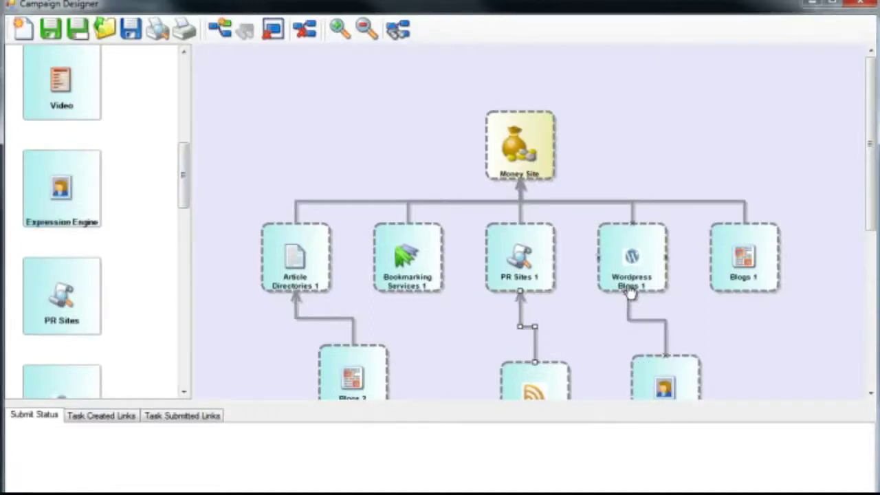
- Add a Micro Blogs block linked to the first-tier Blogs block and auto-arrange the campaign diagram
drag(186, 178, 196, 284)
drag(82, 220, 751, 294)
click(399, 29)
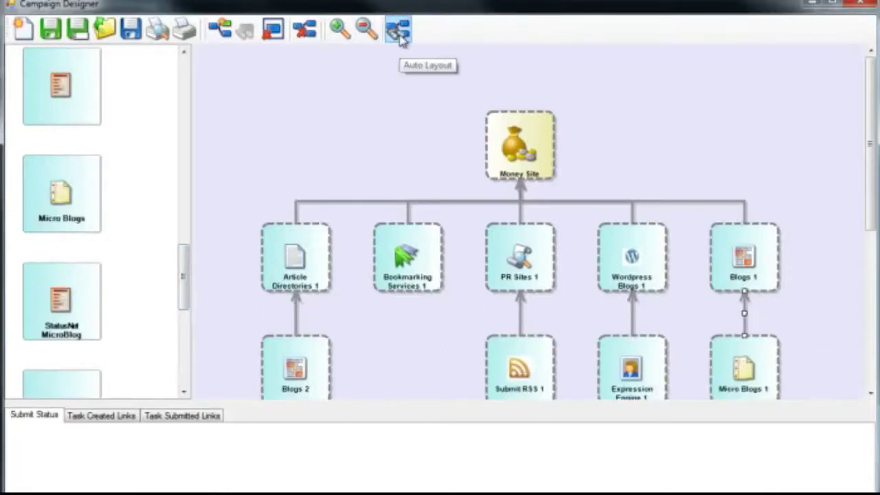
- Select the links from the first tier to the Money Site together, and those from the second tier to the first, to examine both tiers
drag(869, 175, 869, 207)
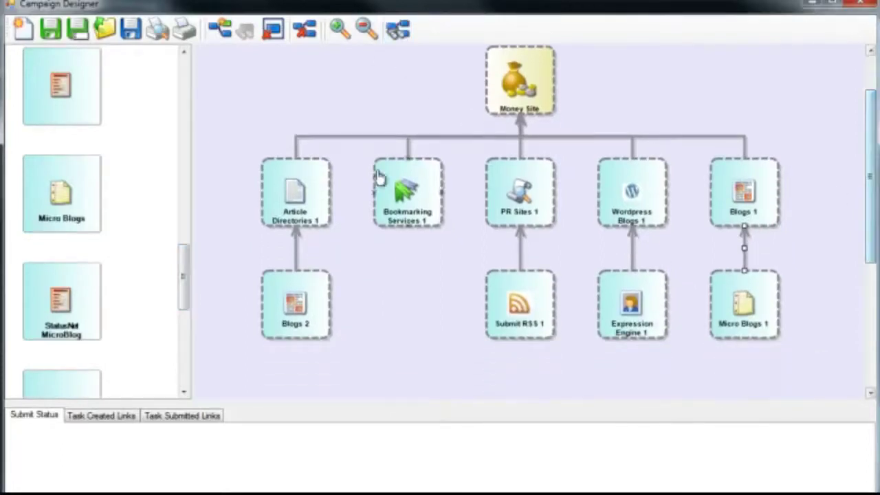
drag(205, 129, 805, 251)
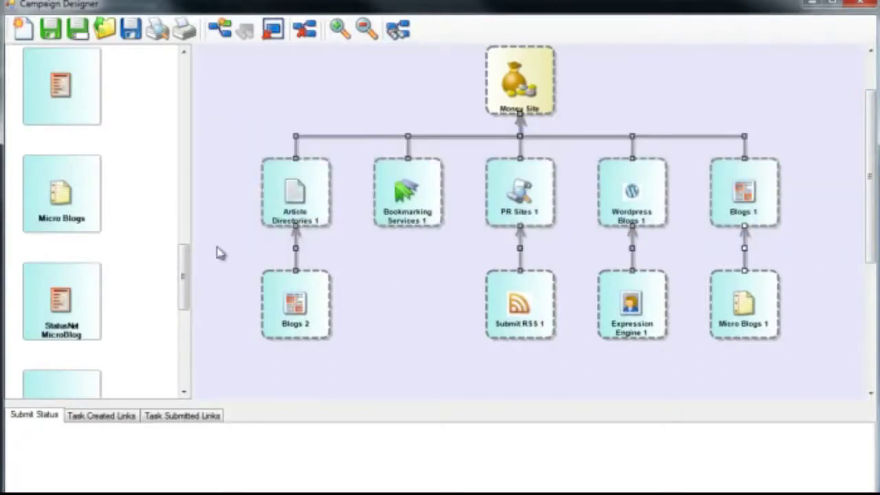
drag(216, 246, 827, 362)
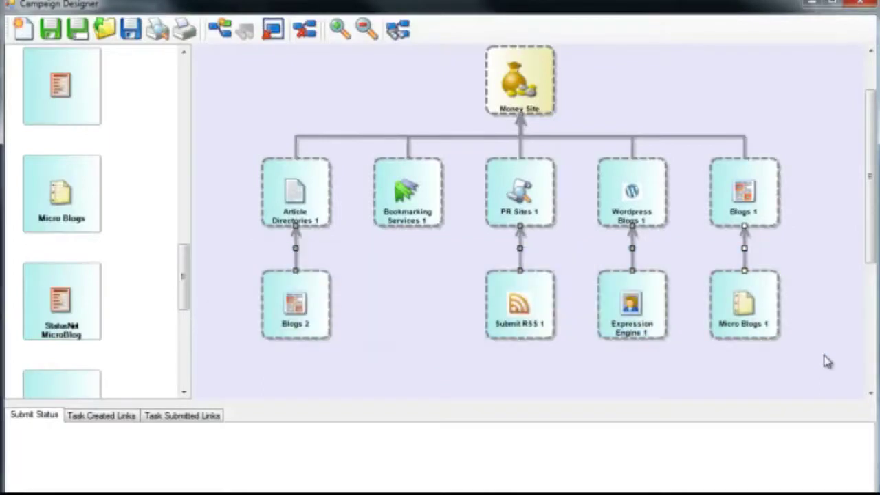
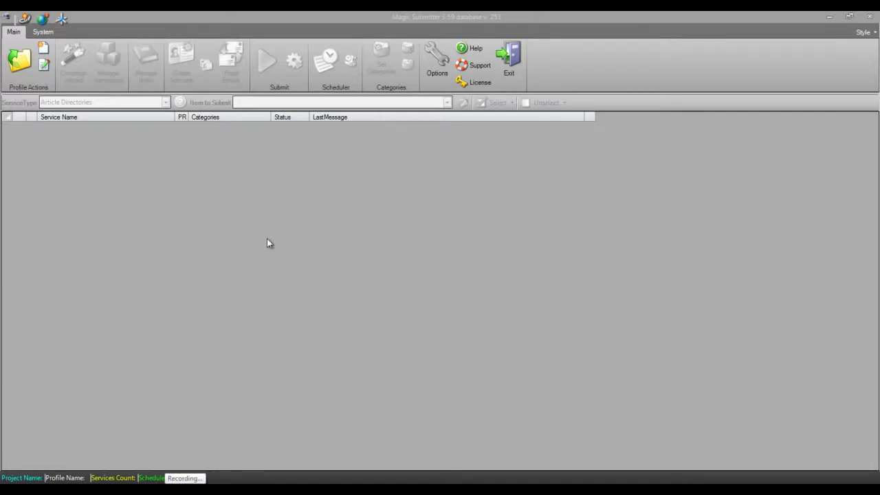
- Open the Custom profile of the My custom sites project and highlight its article directory services
click(21, 64)
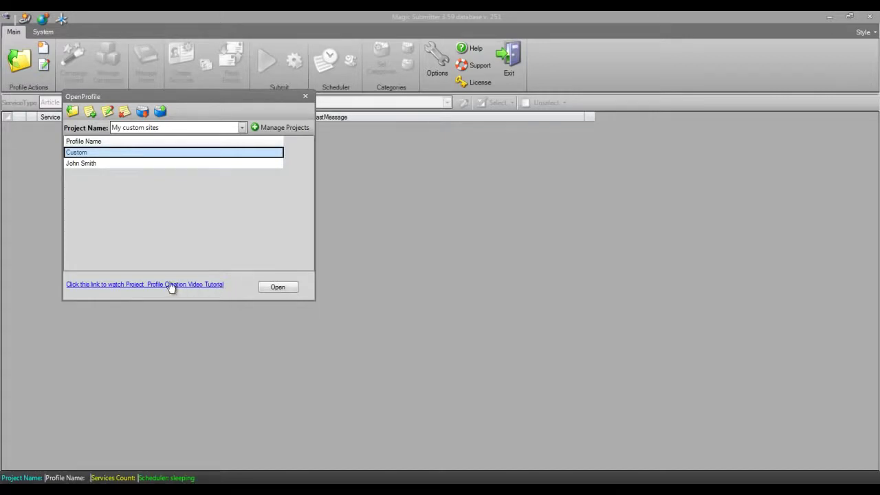
double_click(93, 153)
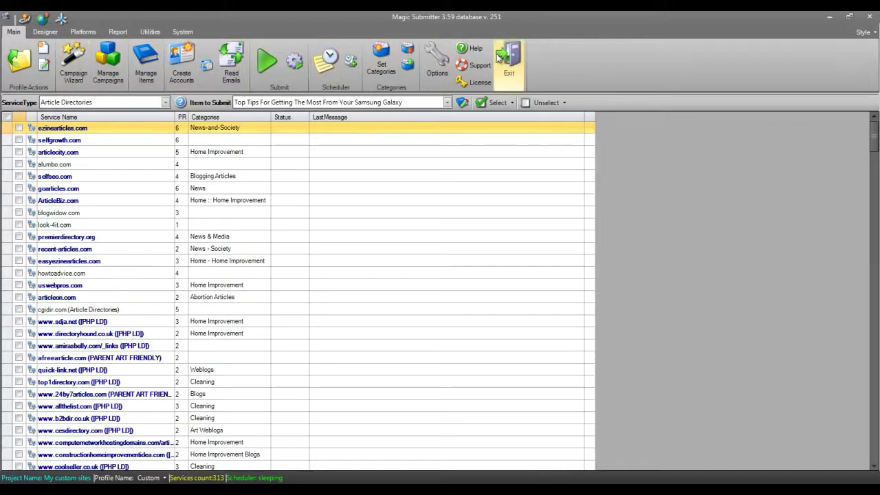
drag(108, 137, 365, 450)
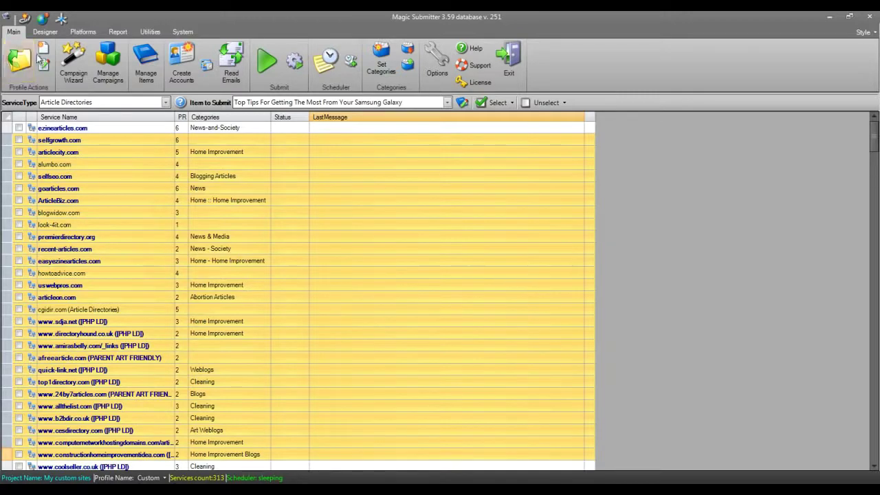
- Review the General, Captcha, Setup Indexing and Proxy settings in the program options, closing them without saving
click(436, 69)
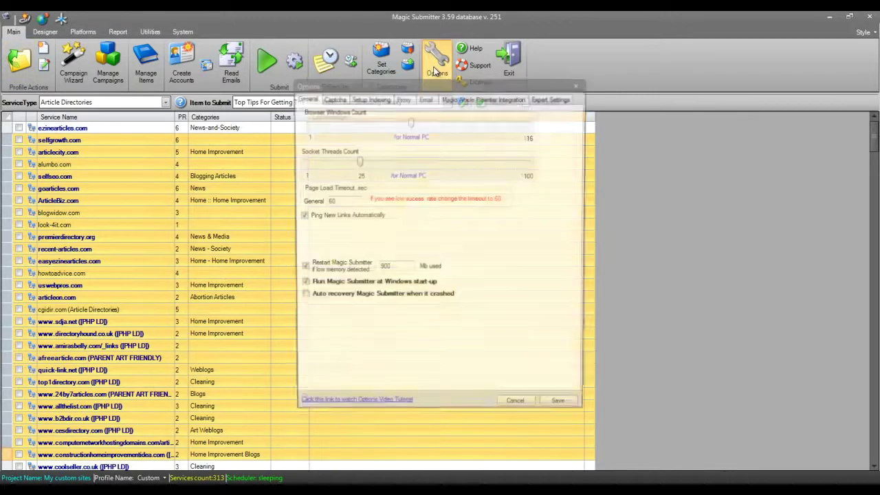
click(338, 100)
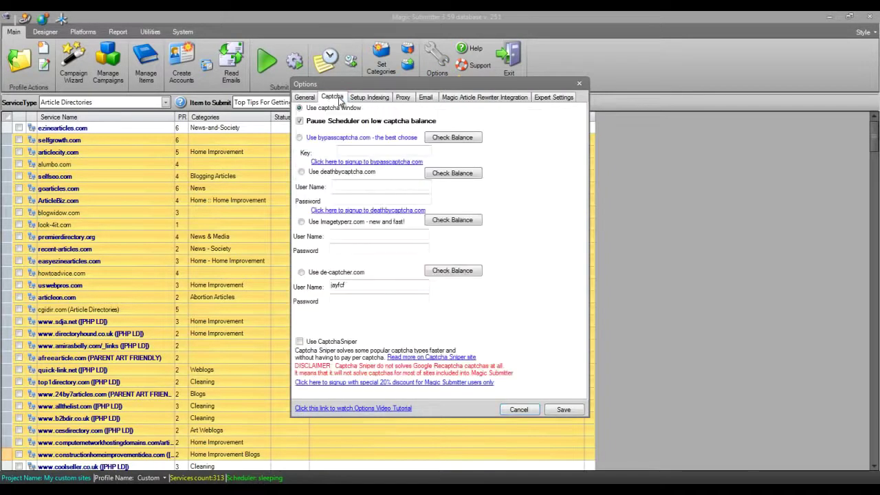
click(375, 98)
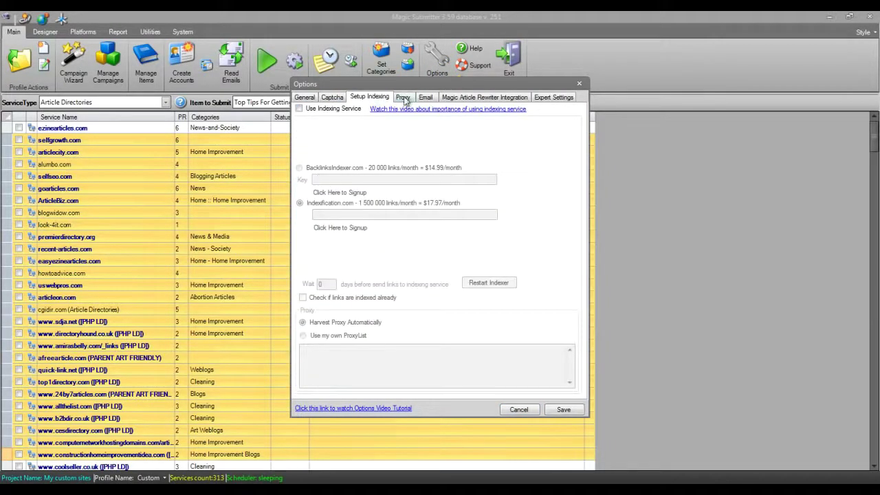
click(405, 98)
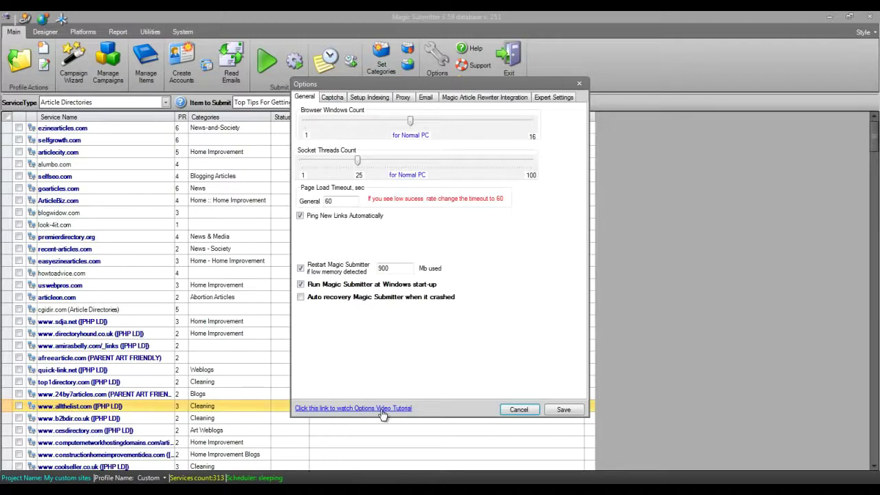
key(Escape)
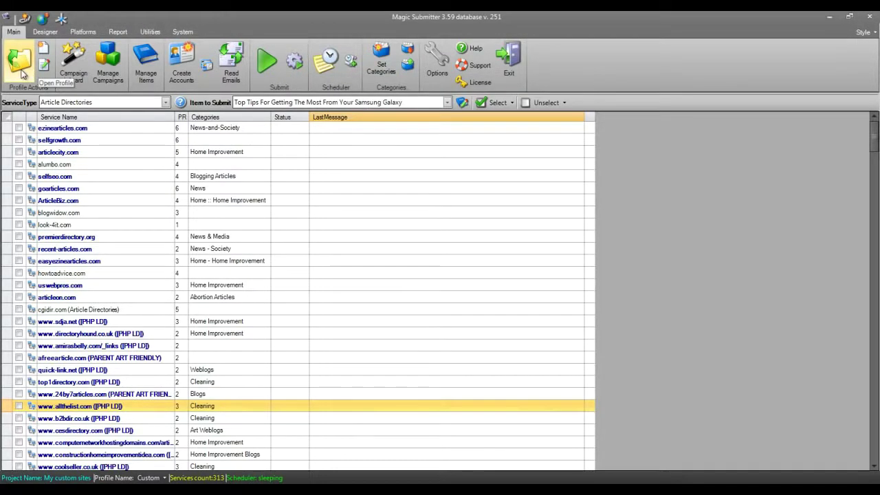
click(436, 68)
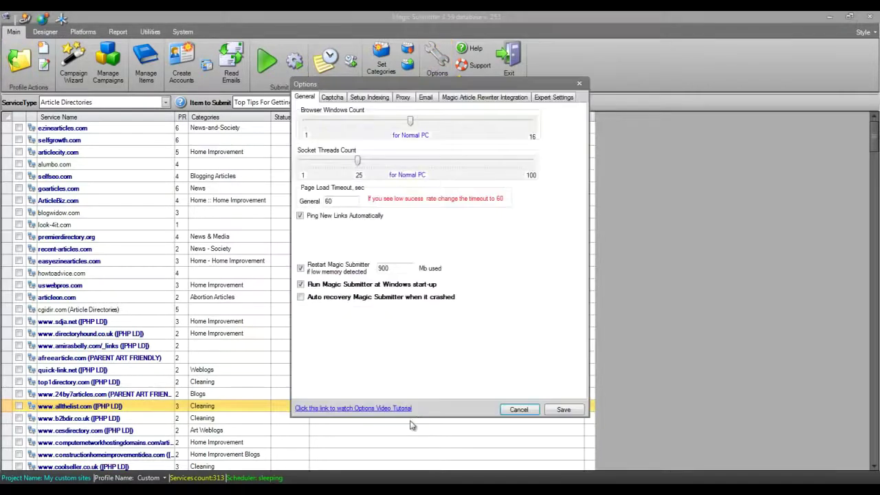
click(519, 409)
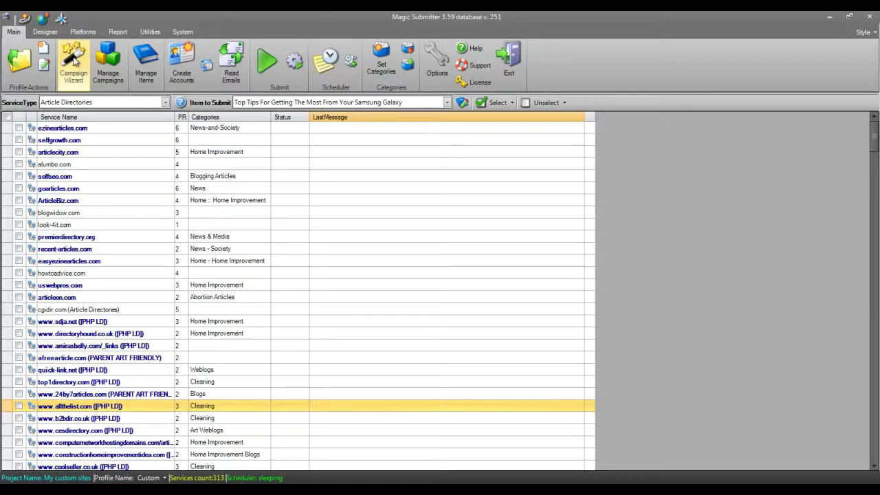
- Start a new campaign with the Campaign Wizard, name it "camapign name" and choose the Home and Family niche
click(73, 61)
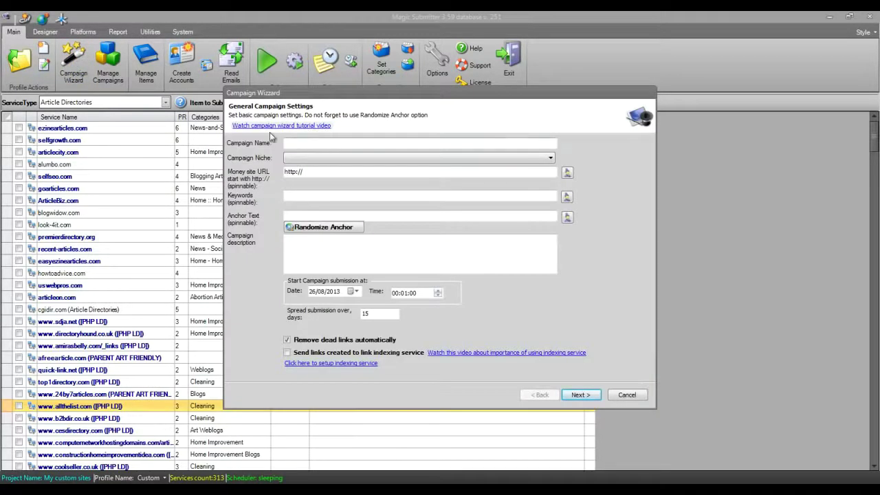
click(321, 142)
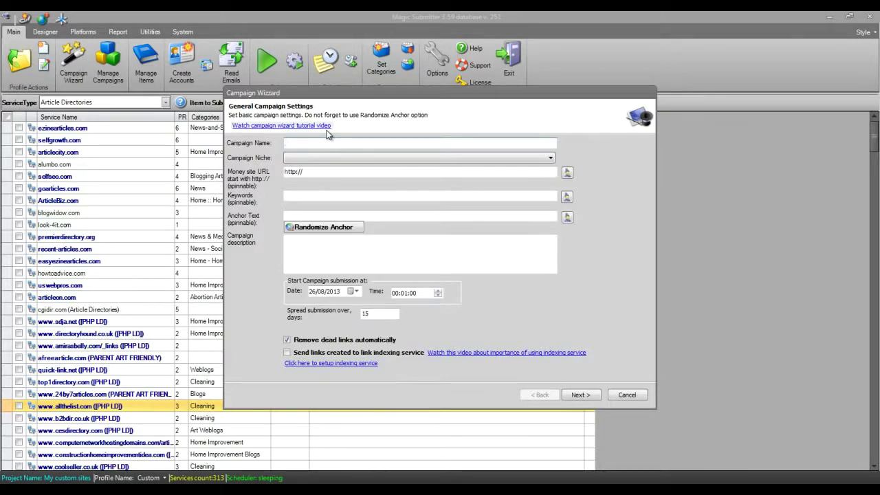
text(mapign name)
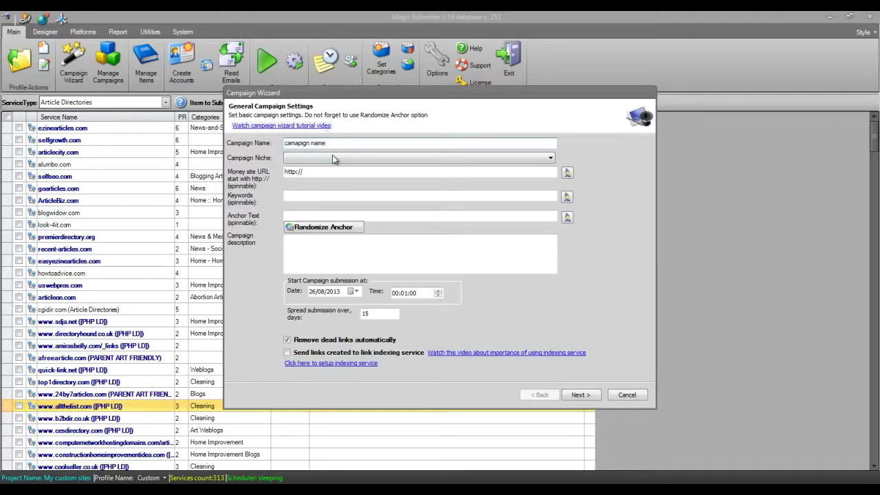
click(332, 158)
click(323, 232)
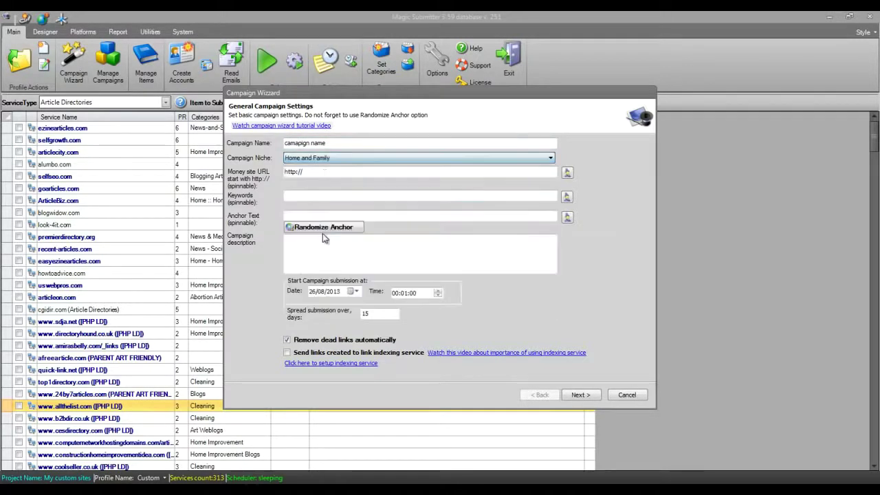
click(325, 172)
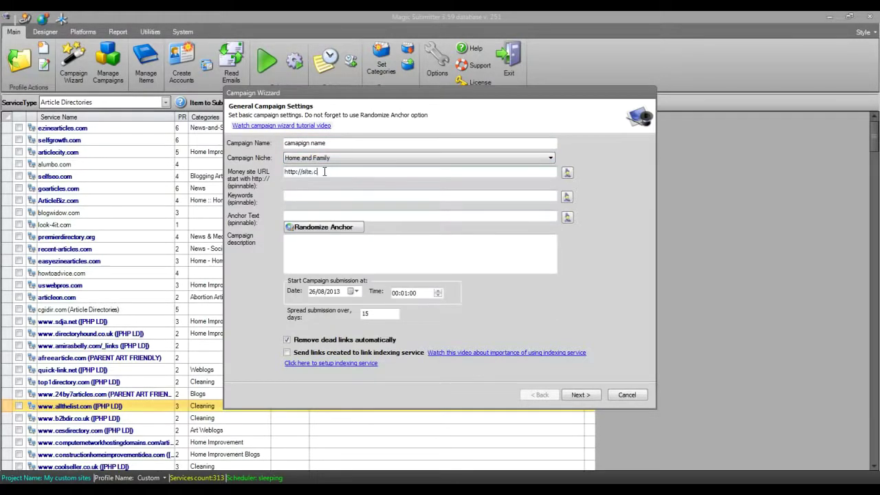
key(Tab)
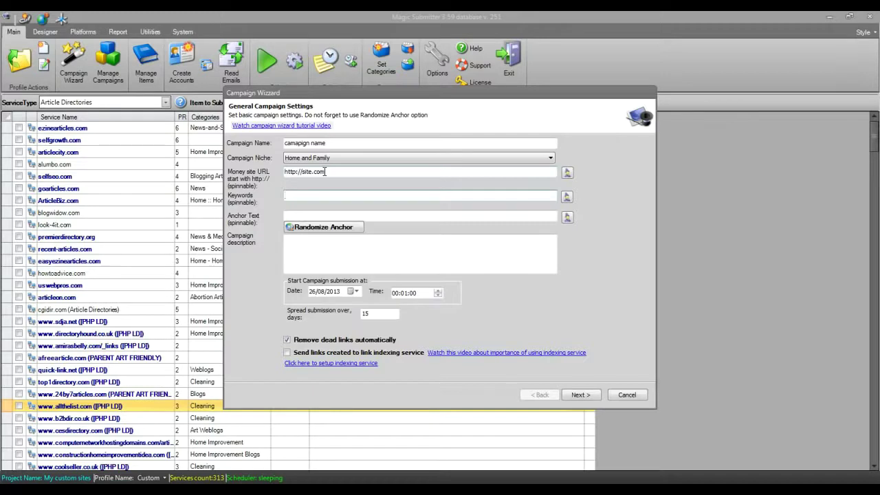
text({tutorial|coaching|magic submitter vi)
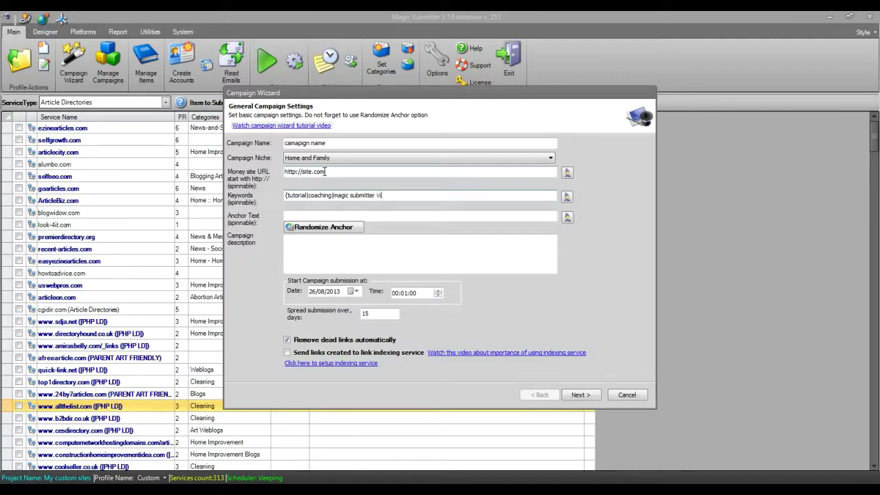
text(deo training})
- Enter "magic submitter video training" as the campaign's anchor text and randomize the anchor
click(355, 217)
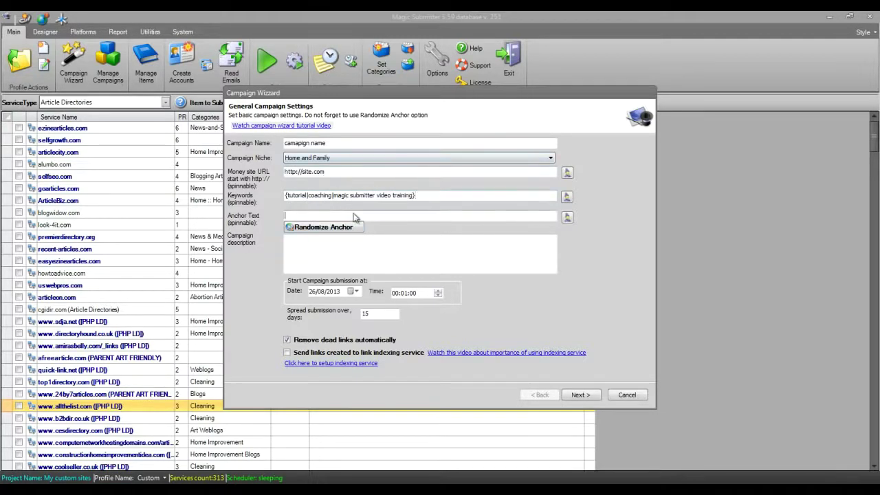
drag(413, 195, 336, 196)
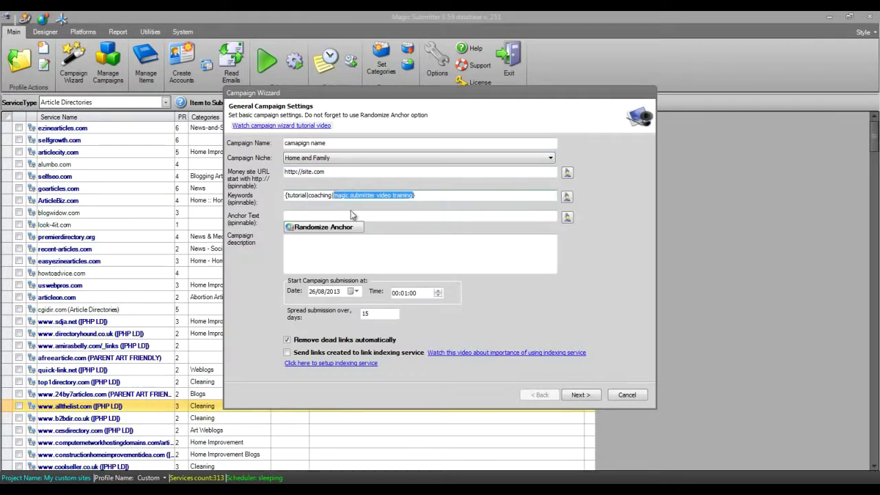
click(329, 215)
text(magic submitter video training)
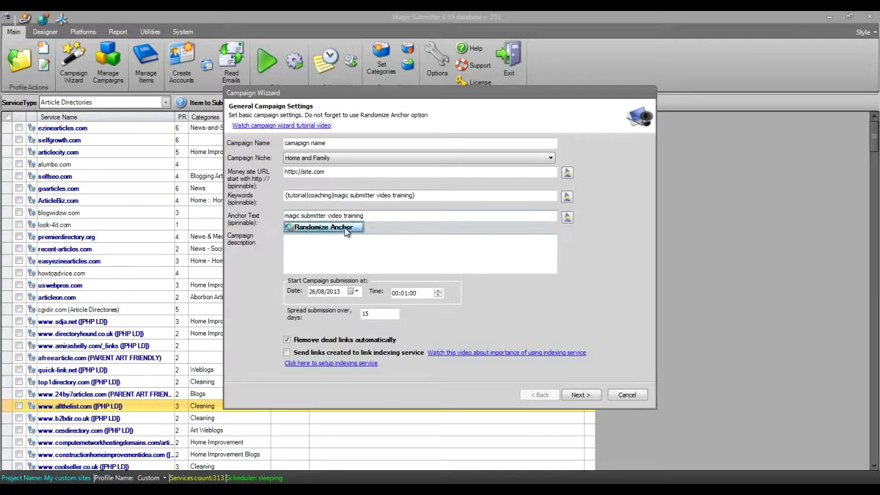
click(320, 227)
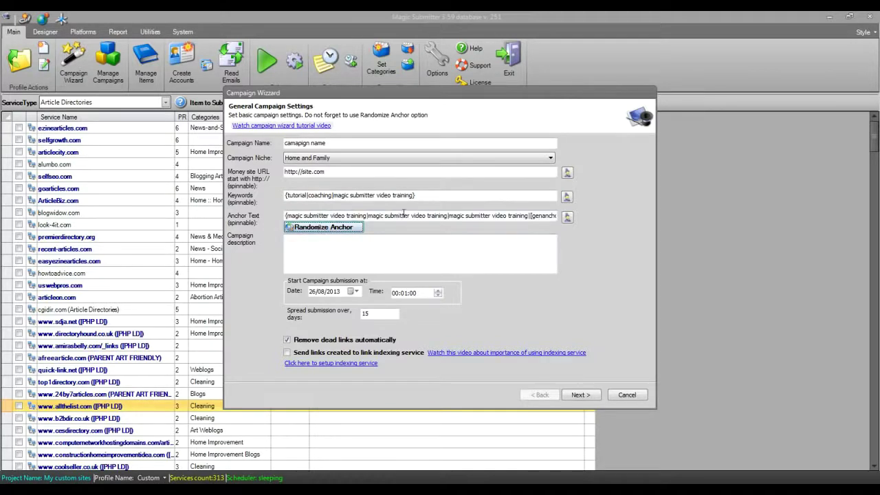
click(320, 227)
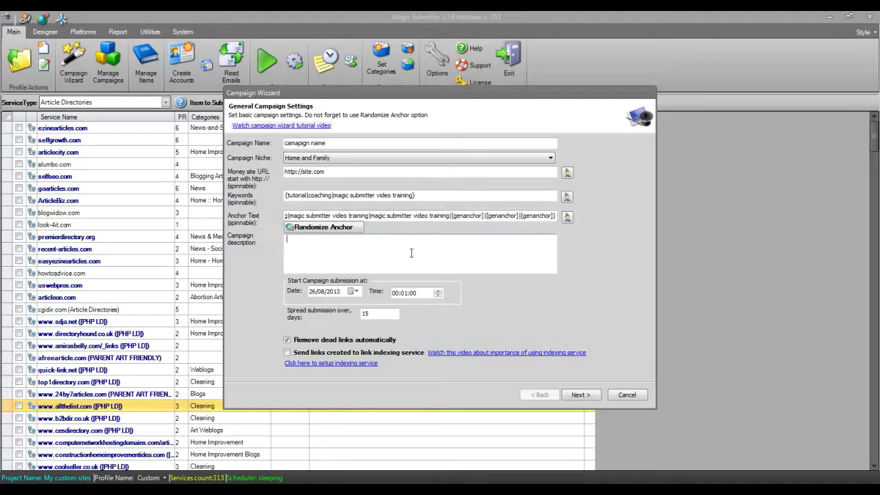
click(386, 314)
drag(386, 314, 341, 320)
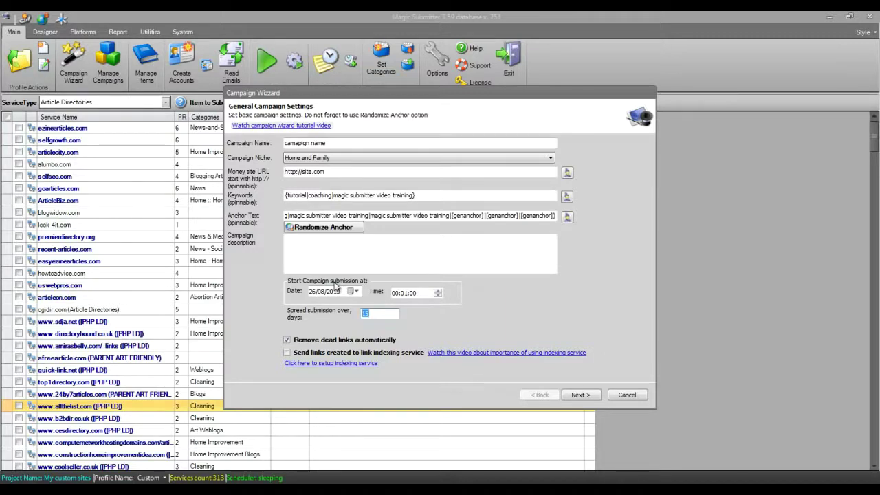
click(385, 314)
drag(360, 314, 381, 321)
click(379, 320)
- Advance to the profile settings, select all listed profiles for the campaign and continue to the template settings
click(578, 395)
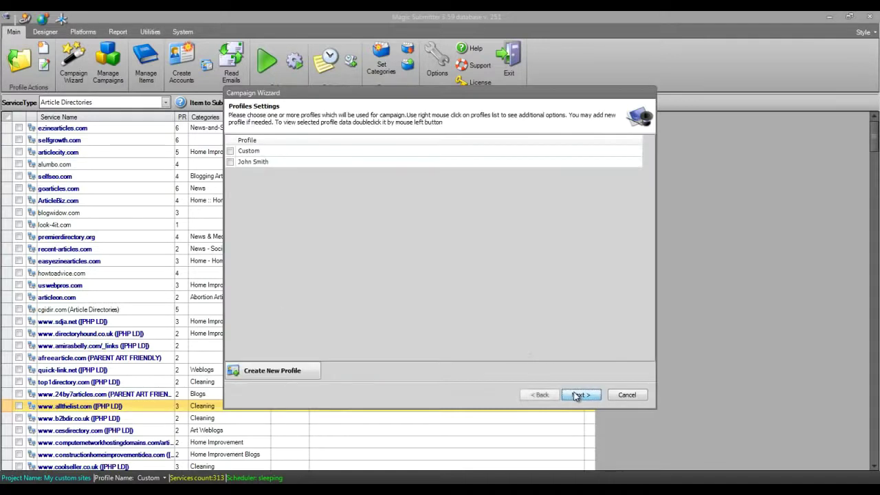
click(231, 145)
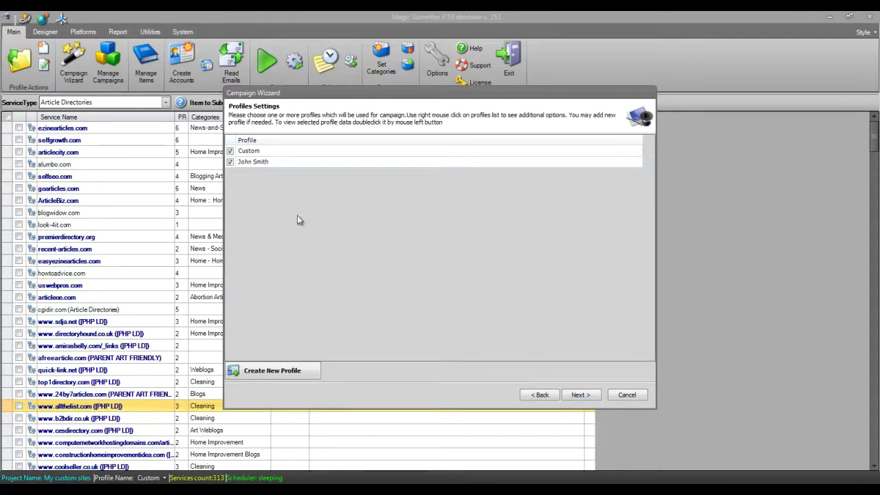
click(581, 393)
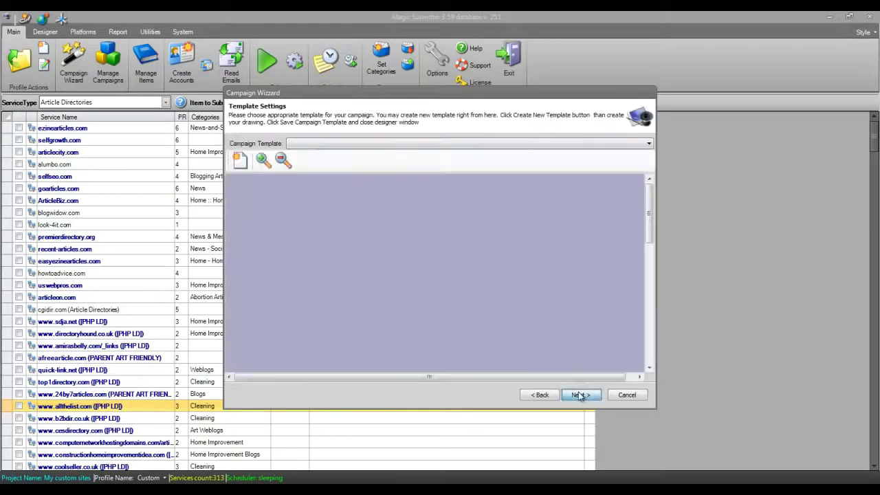
- Preview the campaign templates 2013 Campaign #1, 2013 Campaign #4 and Campaign Template 2 in the template settings
click(340, 145)
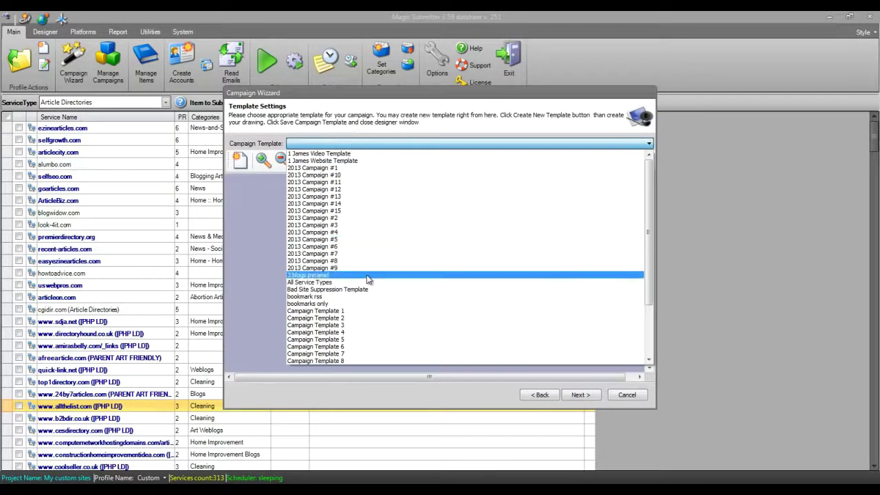
click(344, 167)
click(359, 144)
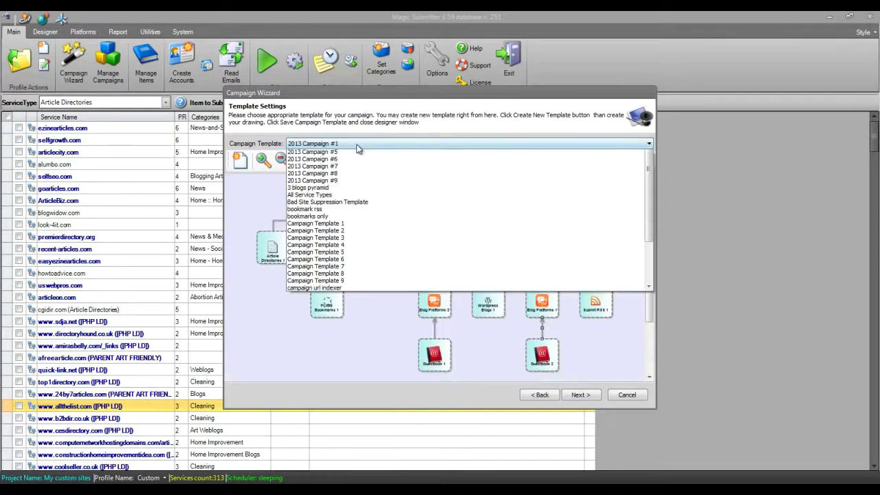
click(354, 176)
click(357, 144)
click(363, 200)
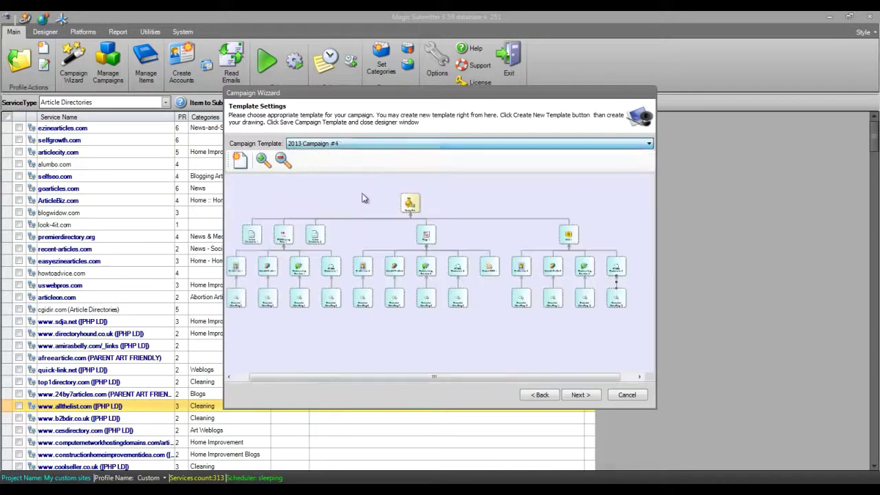
click(371, 144)
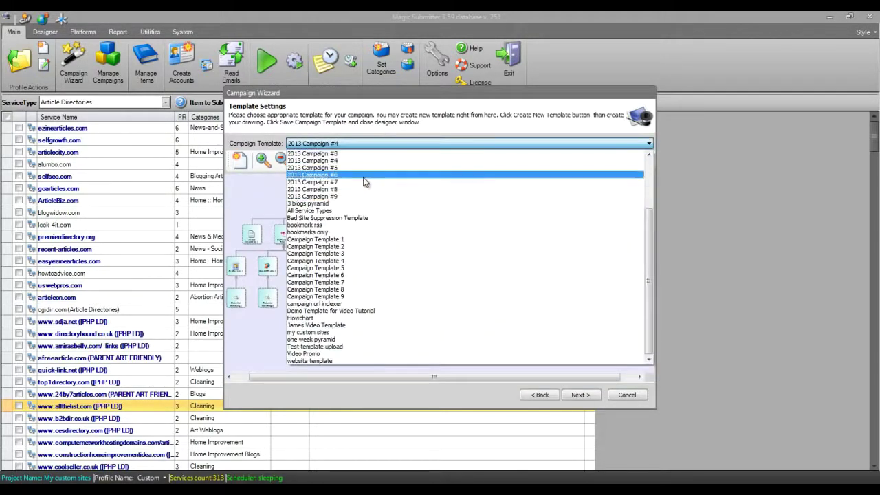
click(355, 246)
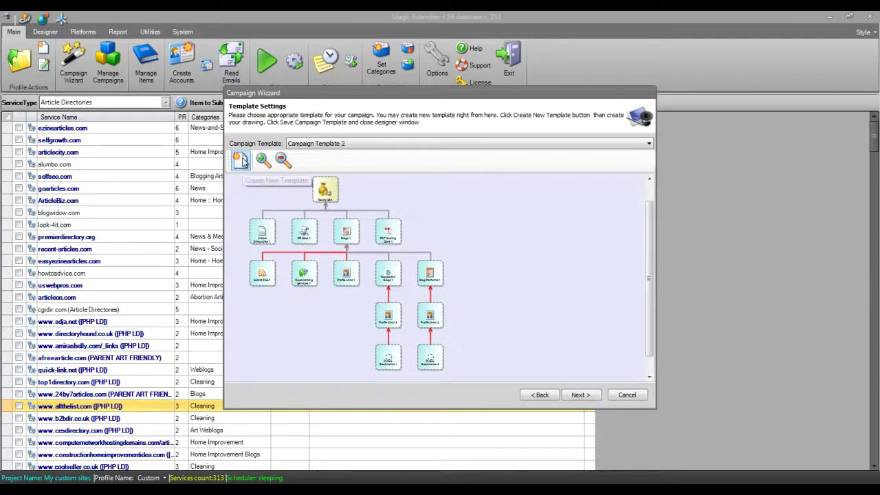
- Create a new campaign template and place Article Directories, Bookmarking Services, Blogs, Submit RSS and Video blocks below the Money Site
click(242, 160)
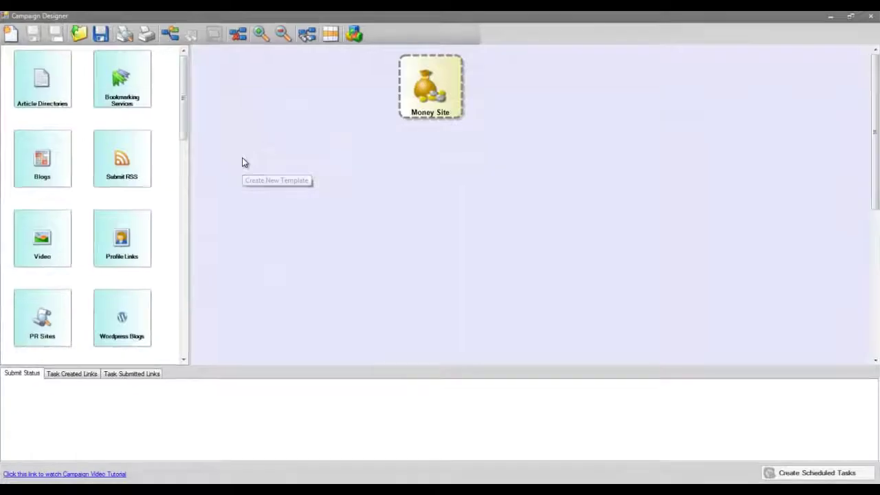
click(42, 77)
click(522, 223)
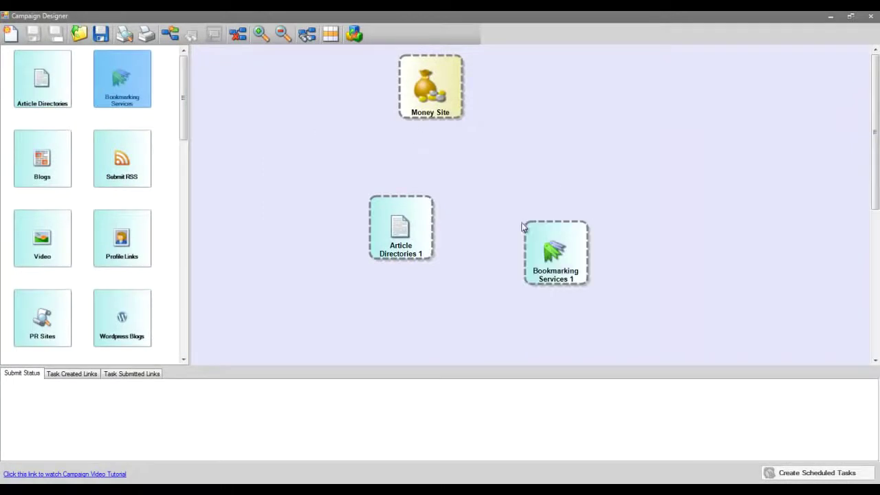
click(54, 182)
click(732, 186)
click(137, 173)
click(658, 179)
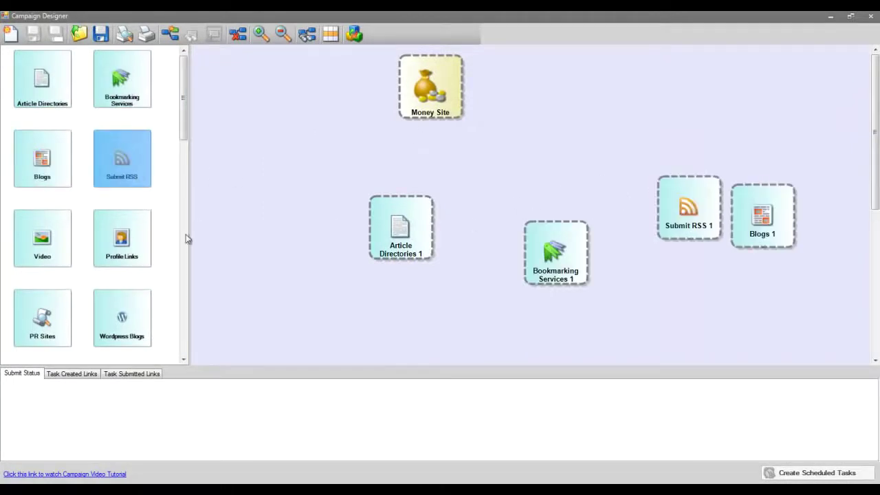
click(59, 253)
click(303, 219)
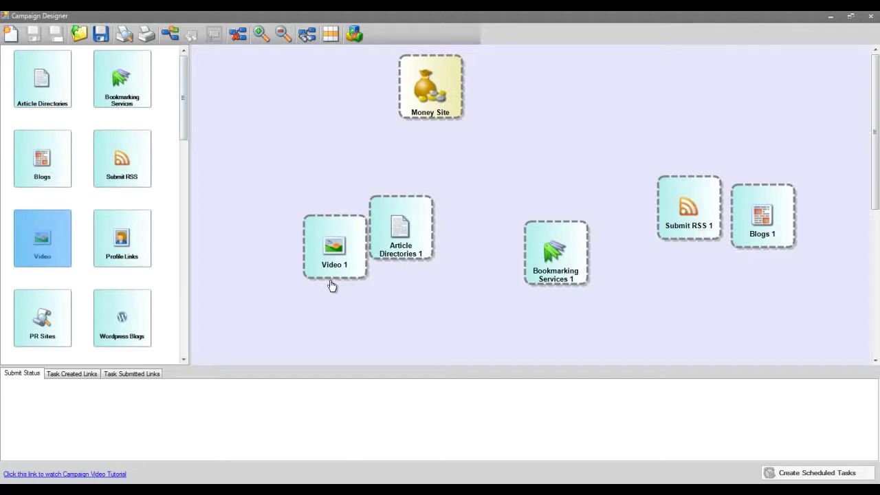
- Link the Video, Article Directories, Bookmarking Services and Blogs blocks to the Money Site, try linking Submit RSS, and close the designer
drag(335, 252, 414, 116)
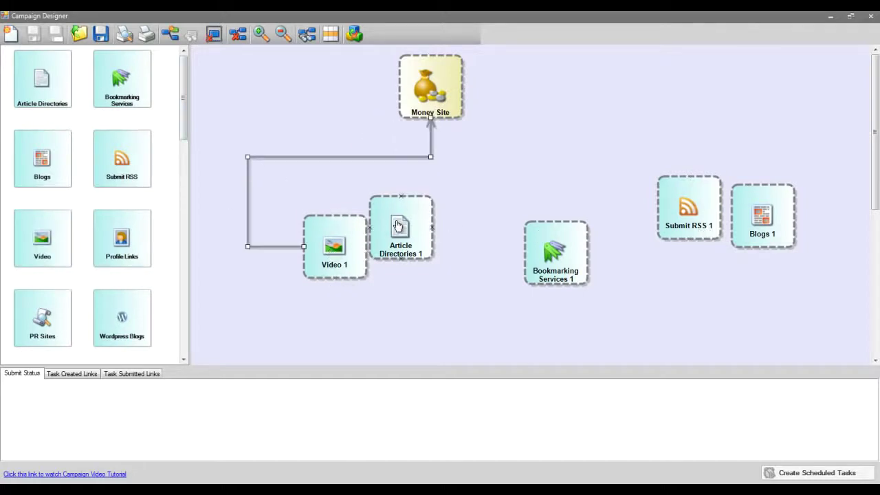
drag(397, 227, 420, 112)
drag(552, 266, 446, 88)
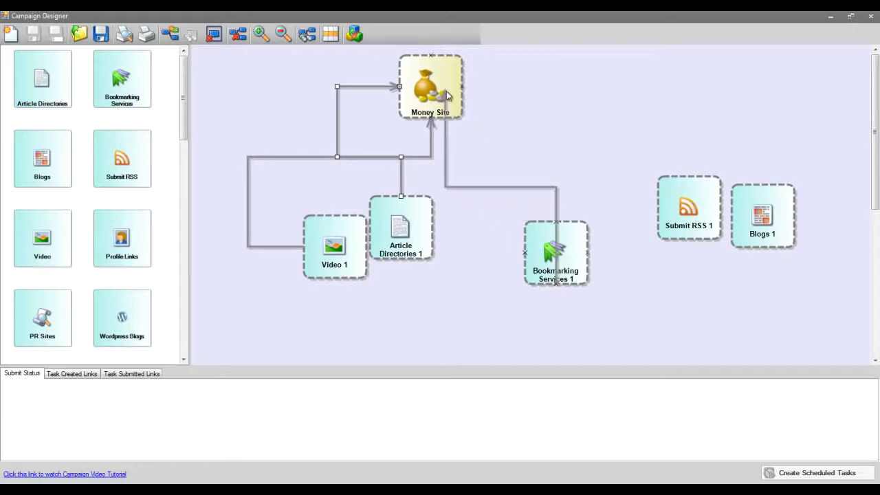
drag(678, 205, 426, 87)
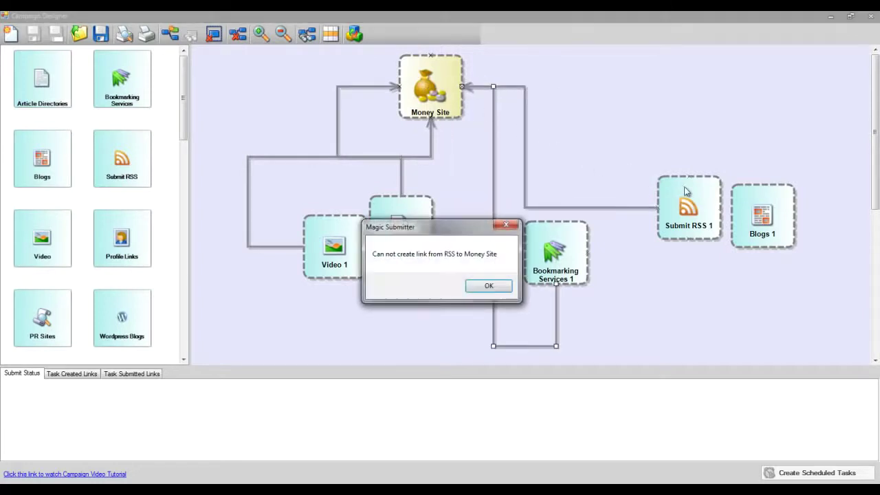
click(512, 286)
drag(756, 217, 447, 88)
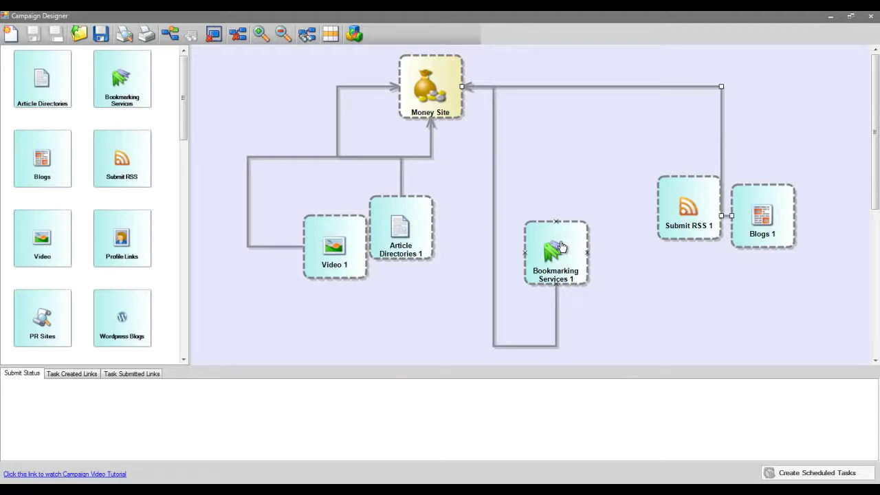
click(873, 20)
- Choose Campaign Template 4 as the campaign template and continue to the content settings
click(385, 143)
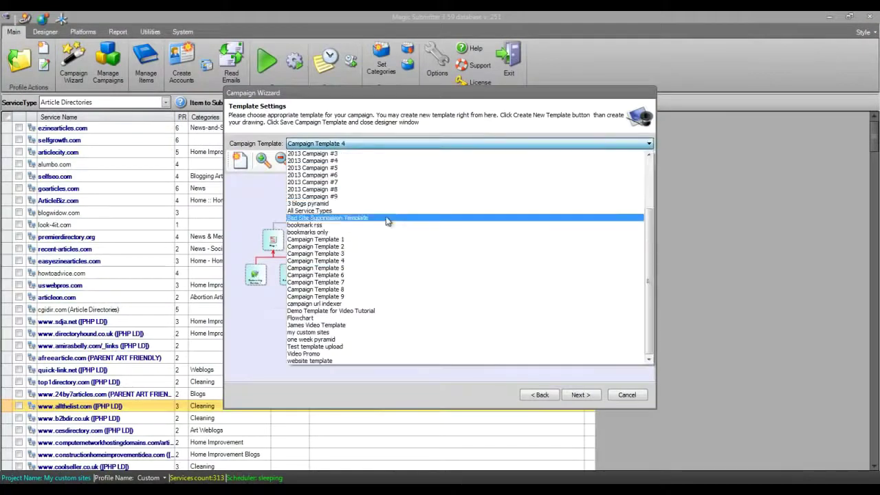
click(369, 261)
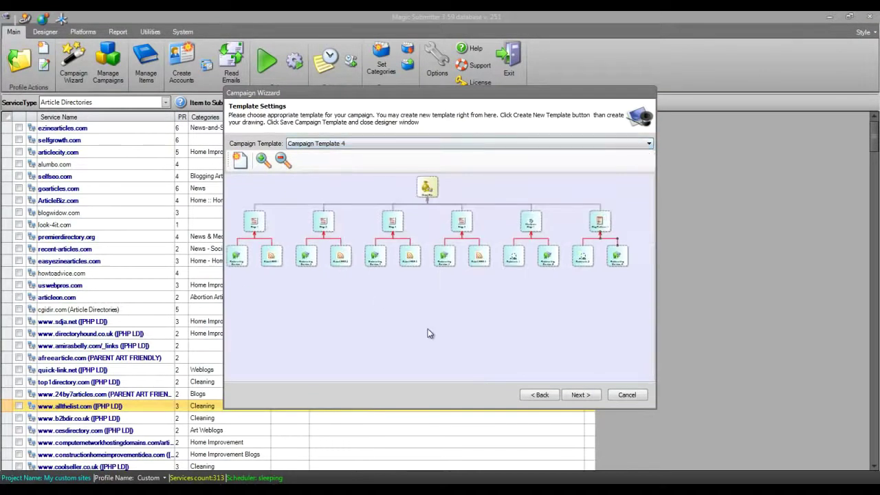
click(581, 394)
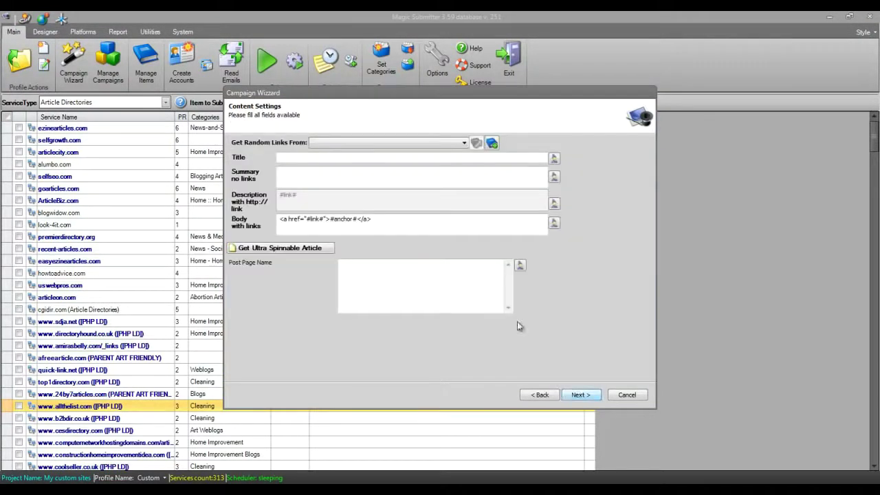
- Fill the title with "title", the summary with "first paragraph" and the body with "entire article in here - links to whatever you are promoting"
click(394, 218)
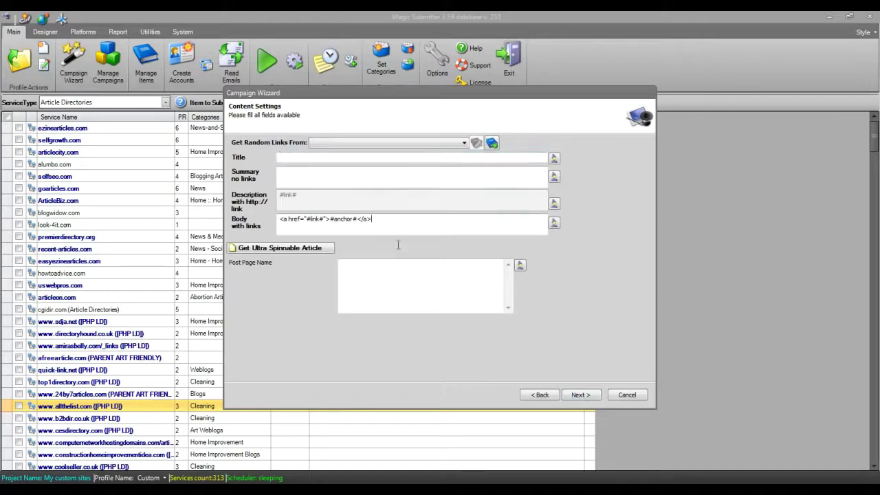
click(332, 173)
click(339, 158)
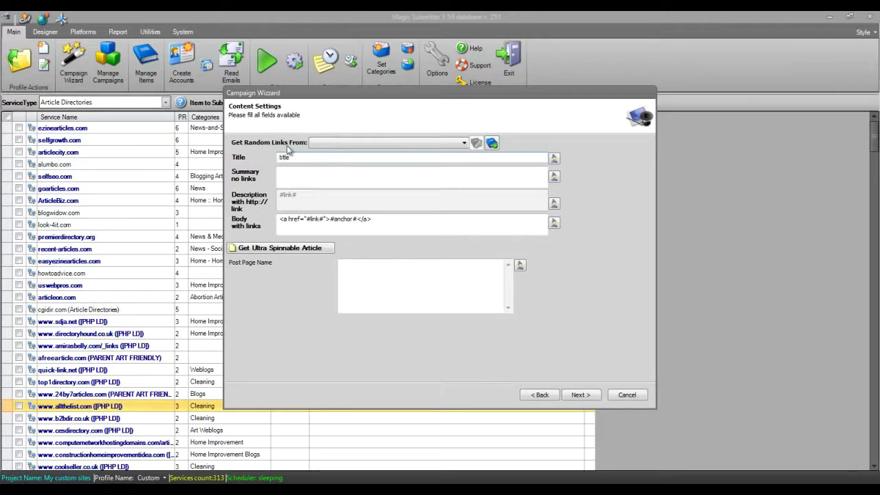
click(307, 179)
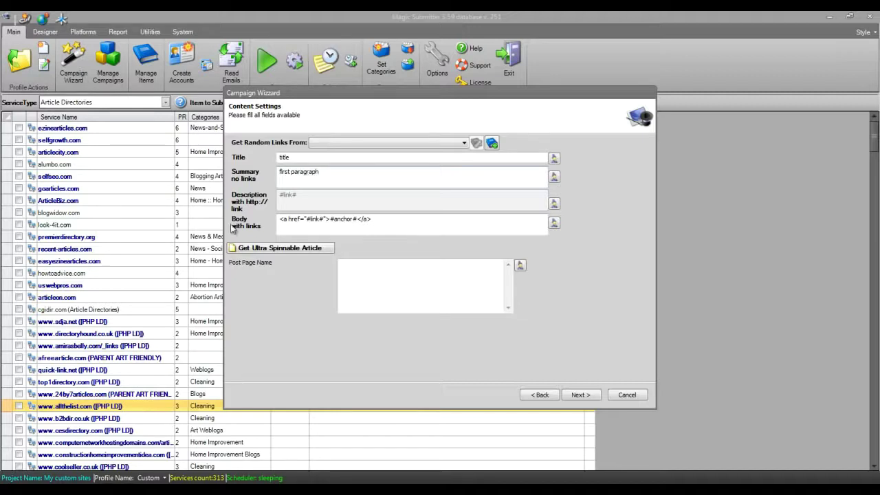
drag(380, 218, 83, 202)
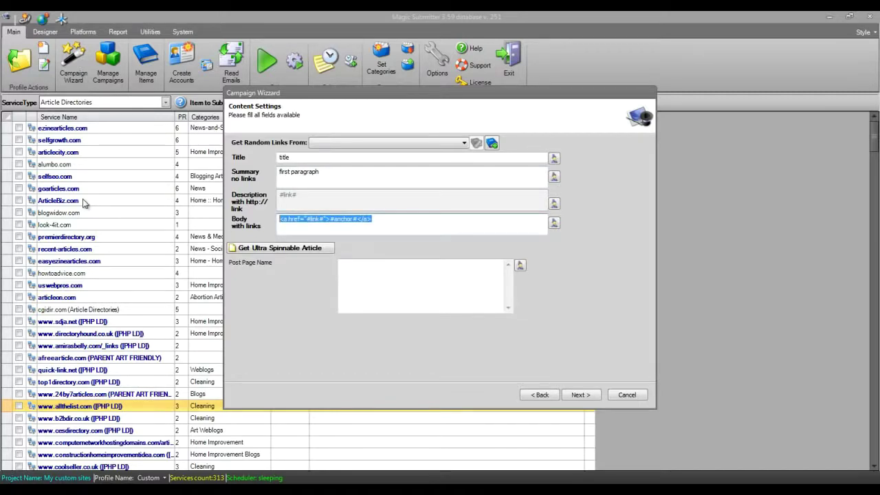
text(entire )
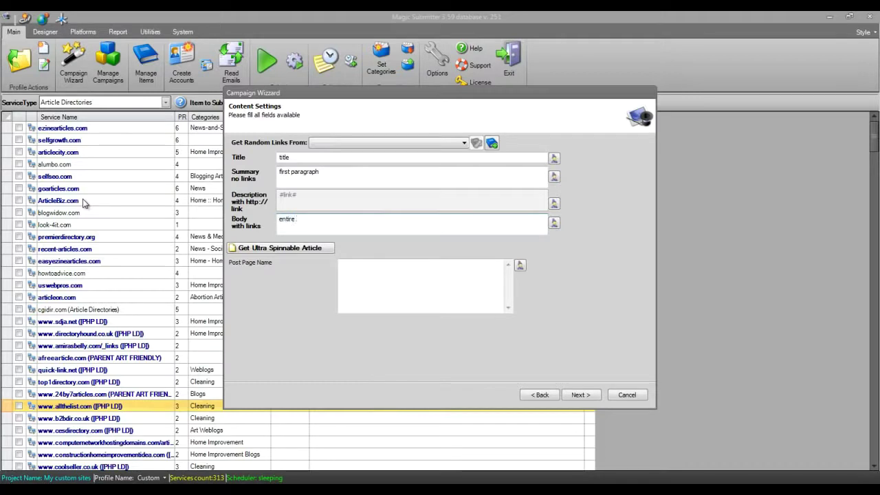
text(article in here)
text(- links to whatever you are promoting)
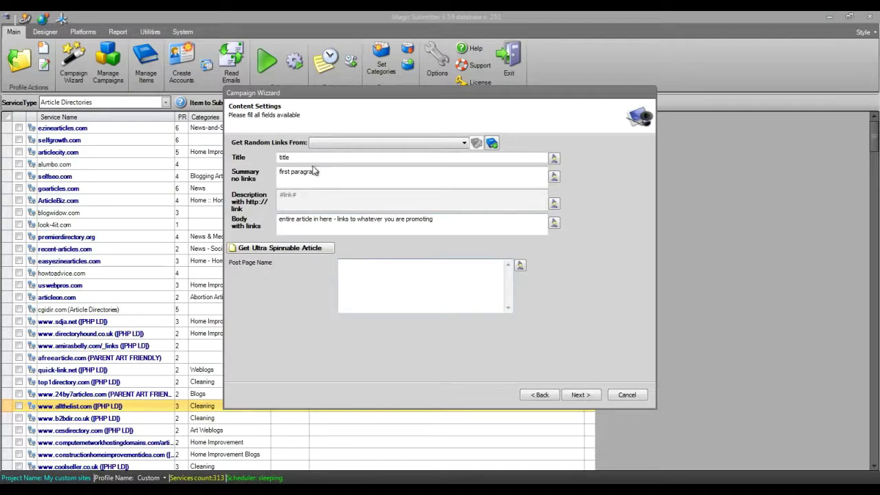
- Copy the title into the Post Page Name field and check the available random link sources without choosing one
click(315, 157)
key(ctrl+c)
click(384, 275)
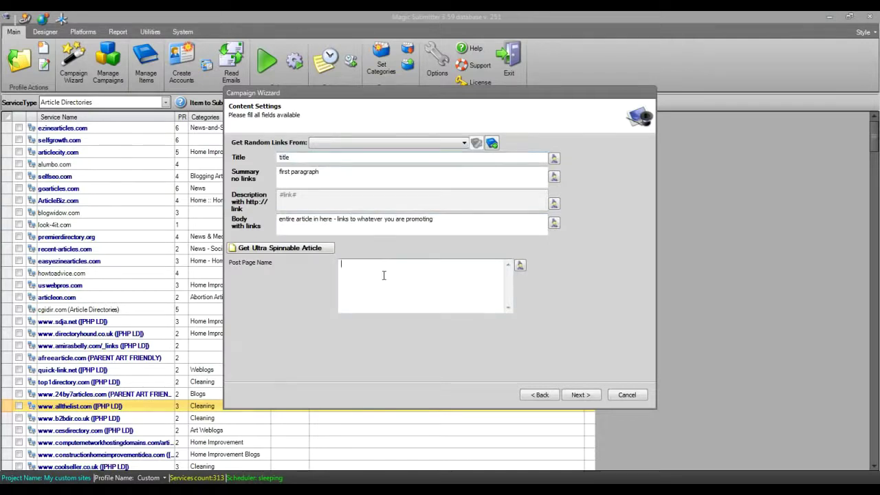
key(ctrl+v)
click(361, 143)
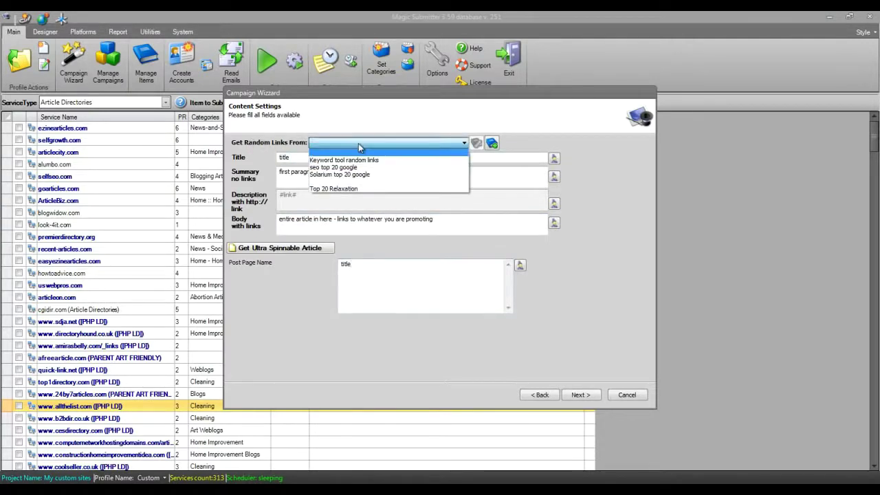
click(313, 134)
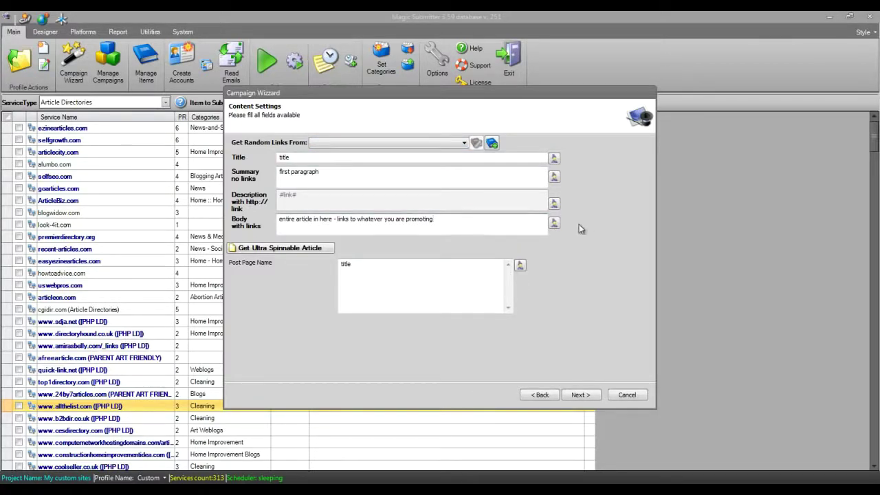
- Insert the campaign link at the end of the body text in the article rewriter and accept the text
click(554, 223)
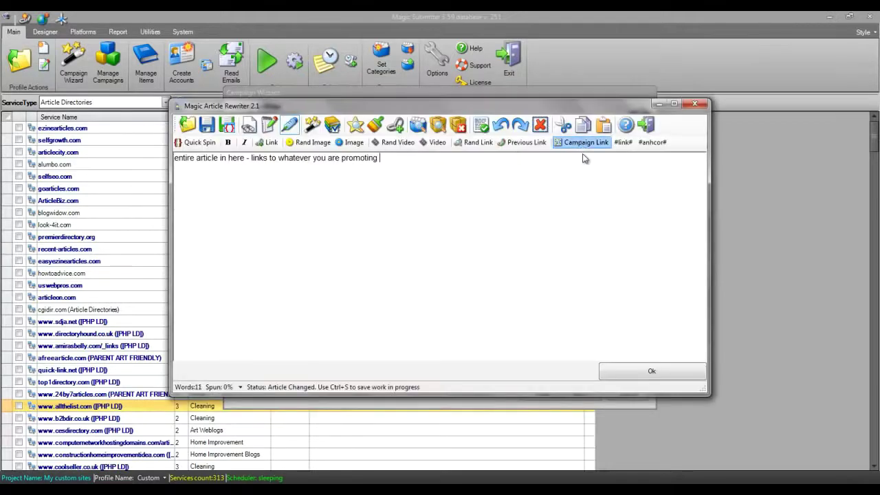
click(573, 145)
click(630, 371)
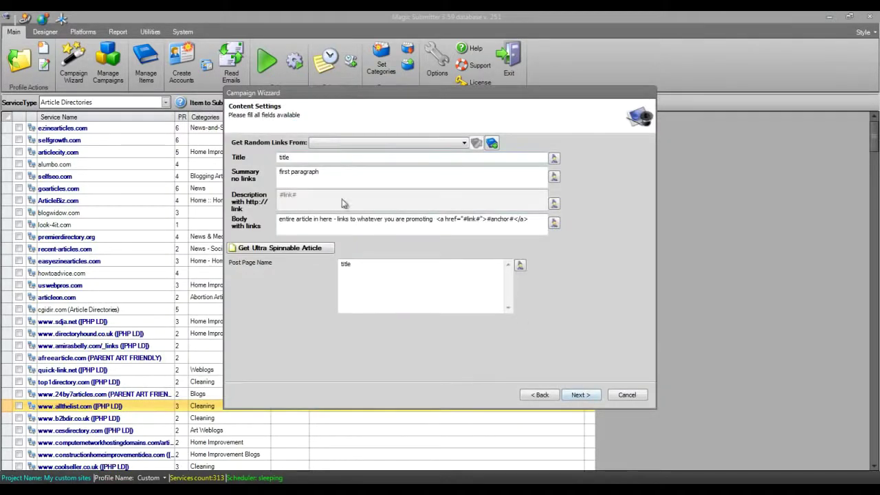
- Advance to the wizard's last step and cancel the Campaign Wizard without creating the campaign
click(581, 394)
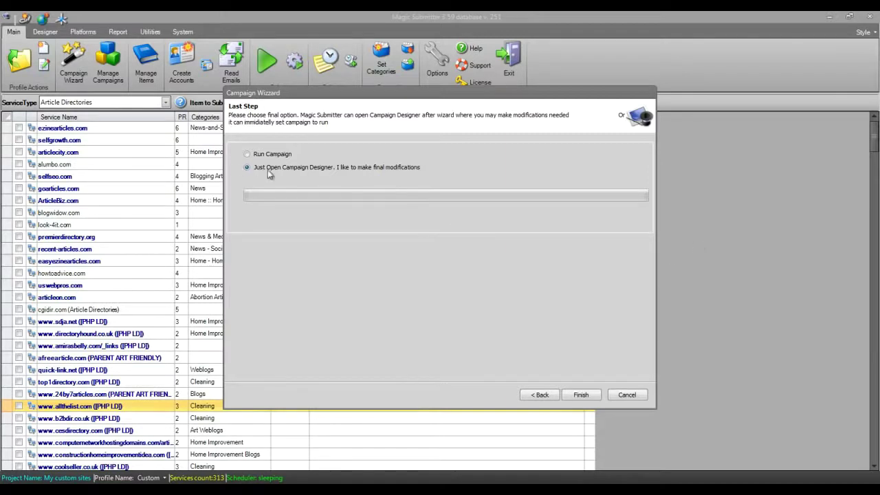
click(626, 394)
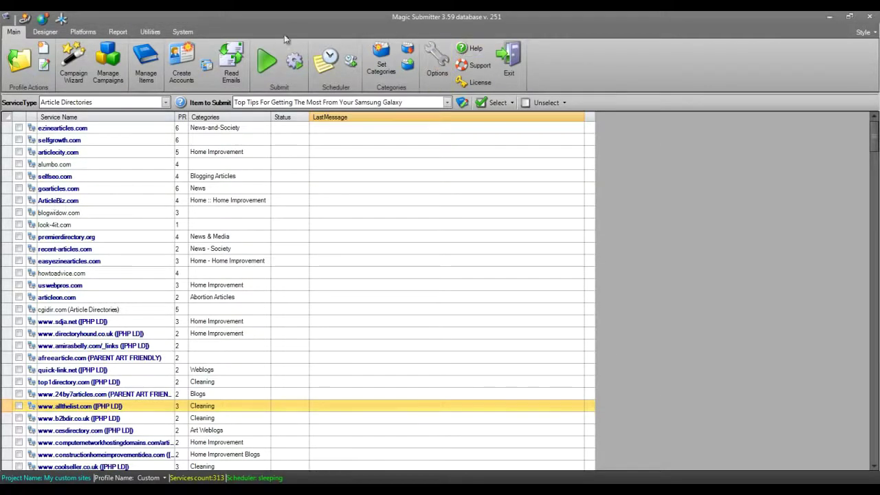
- Open the Scheduler, review its campaign and project choices, and close it
click(328, 62)
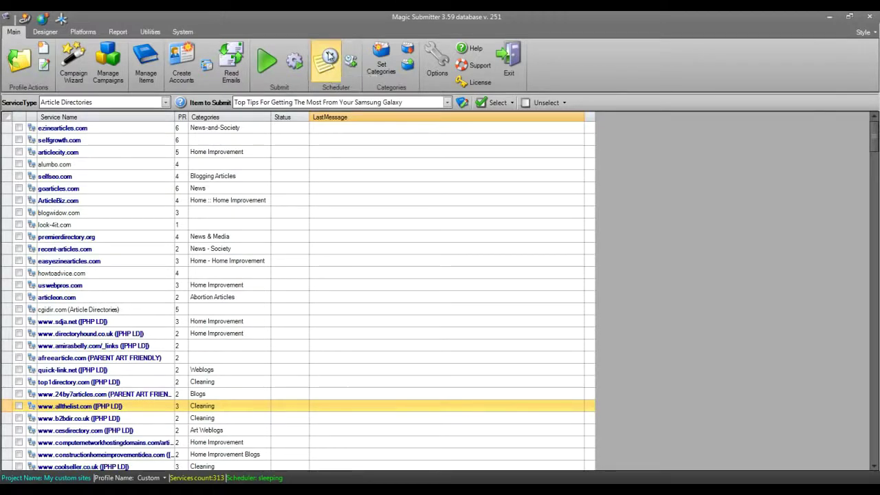
click(247, 36)
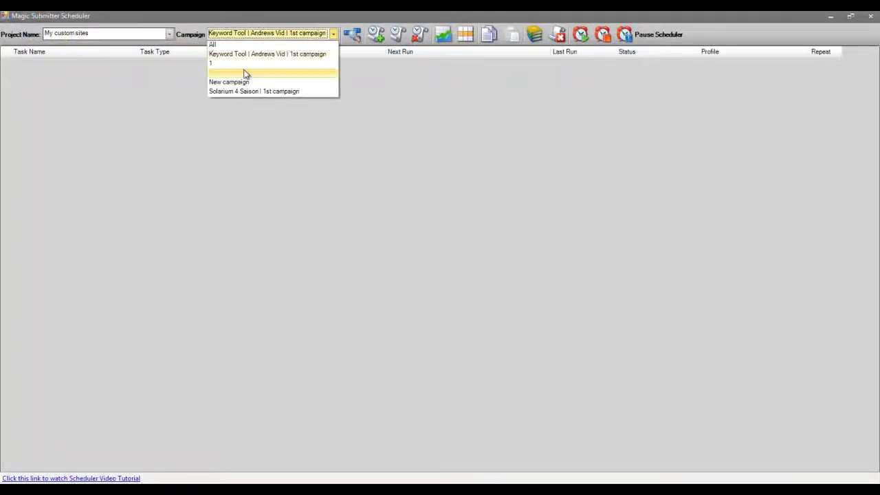
click(261, 35)
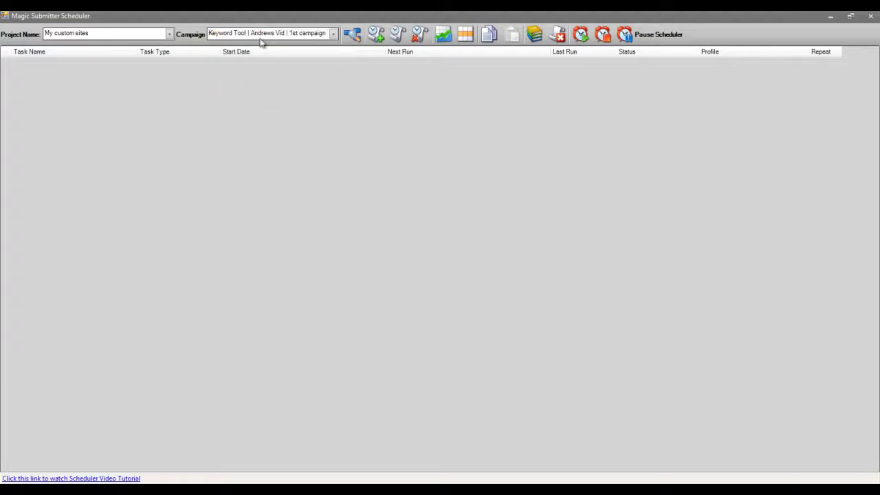
click(138, 35)
click(137, 36)
click(871, 15)
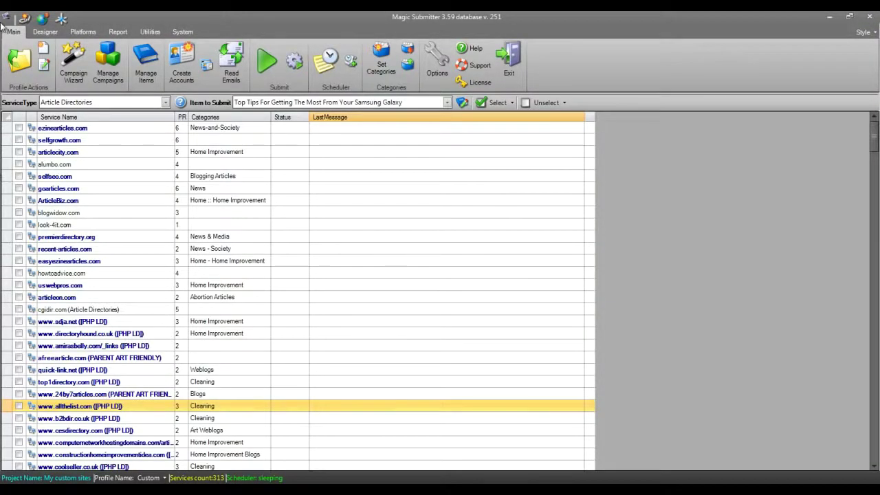
- Create a campaign report for the Keyword Tool 1st campaign in the My custom sites project
click(117, 33)
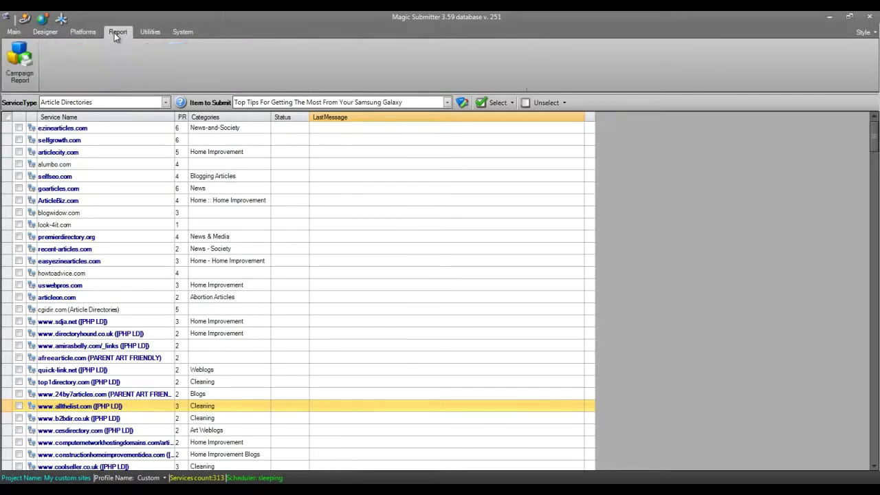
click(20, 61)
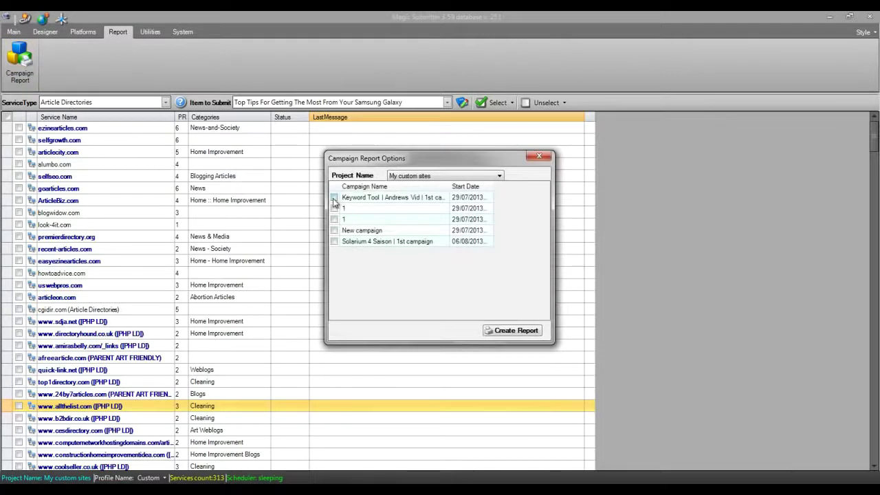
click(334, 198)
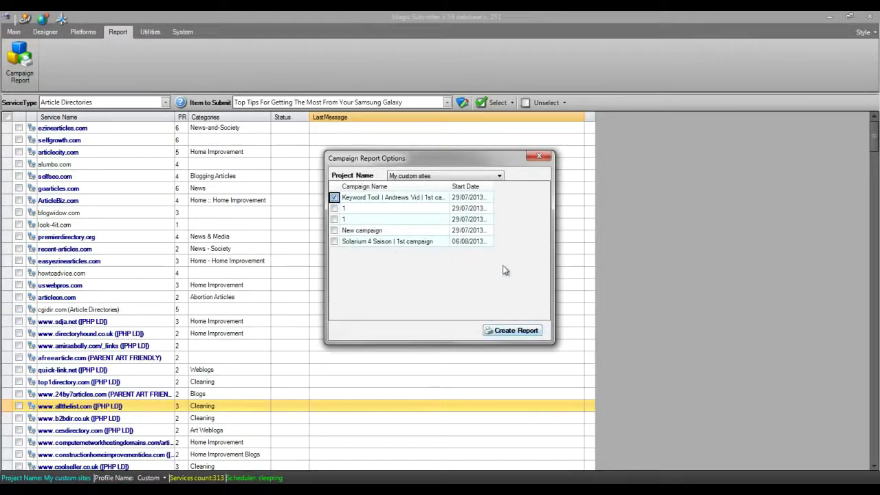
click(513, 330)
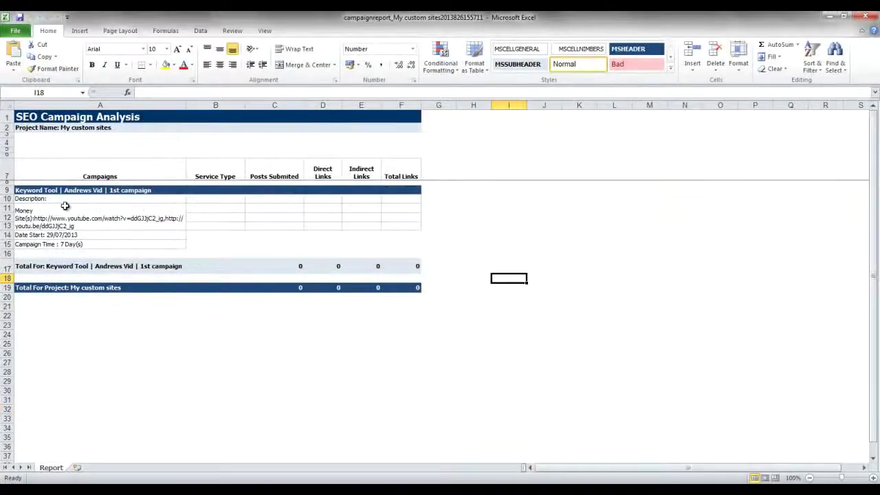
- Review the report's money site, totals, Service Type, Posts Submitted and link columns, and close the report and its options dialog
click(45, 214)
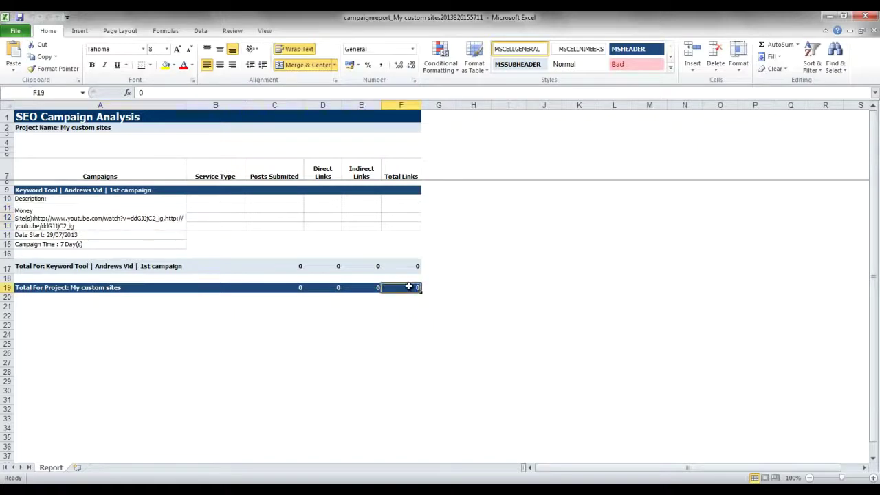
drag(408, 287, 285, 272)
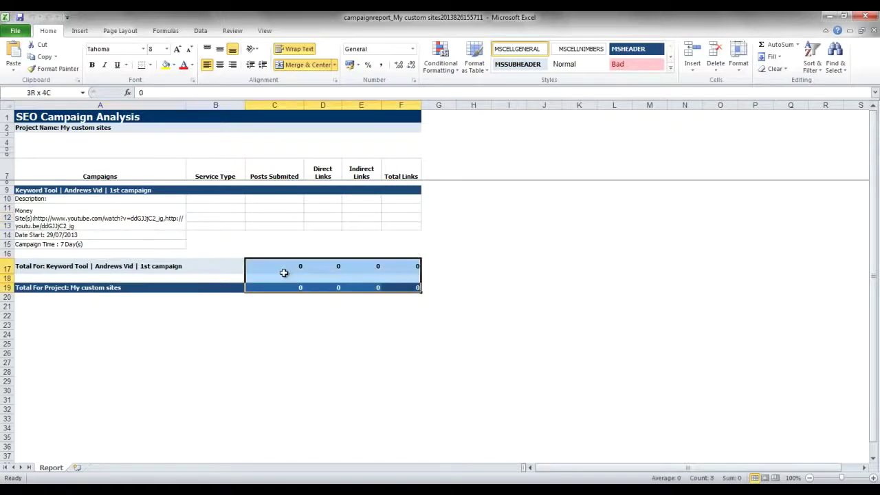
click(218, 105)
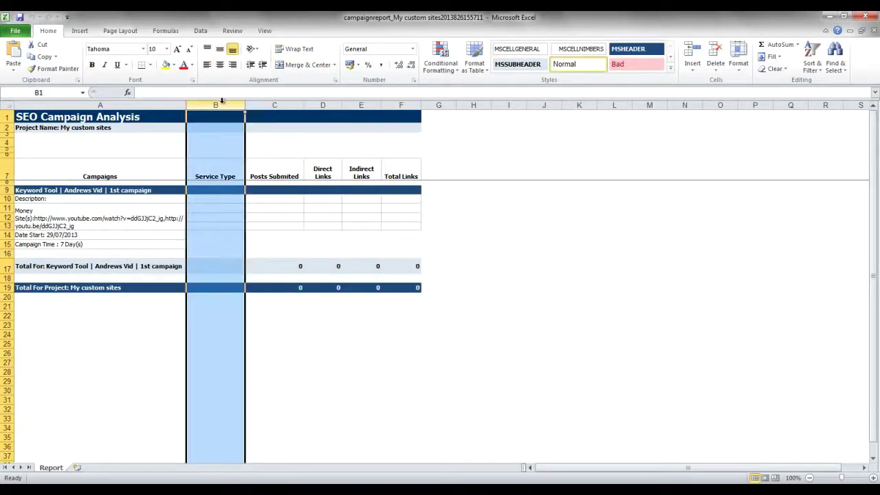
click(289, 105)
drag(322, 105, 404, 106)
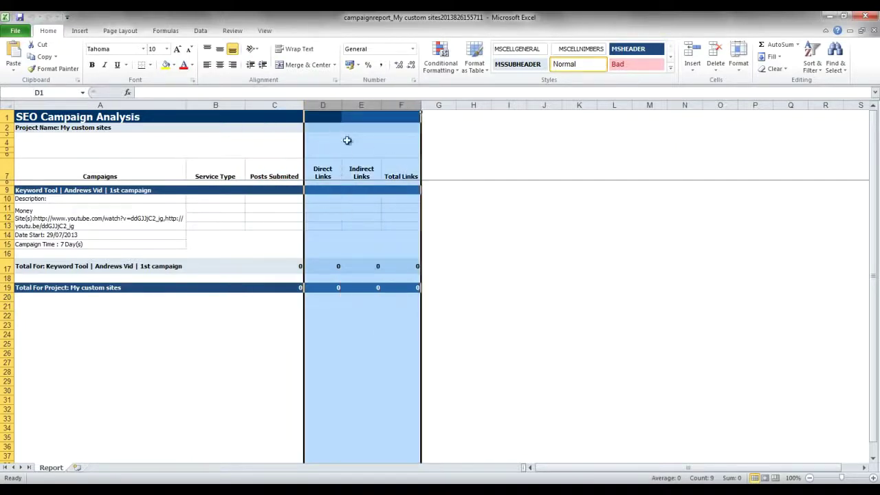
click(324, 104)
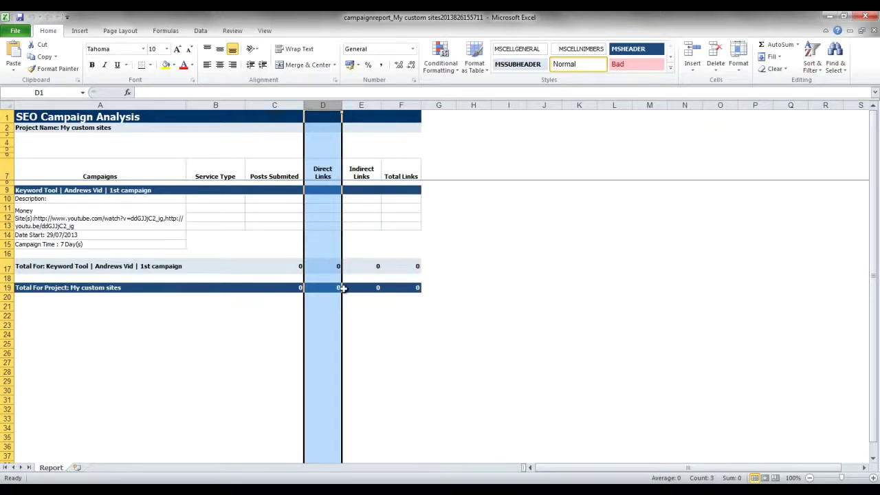
drag(324, 198, 362, 173)
click(371, 108)
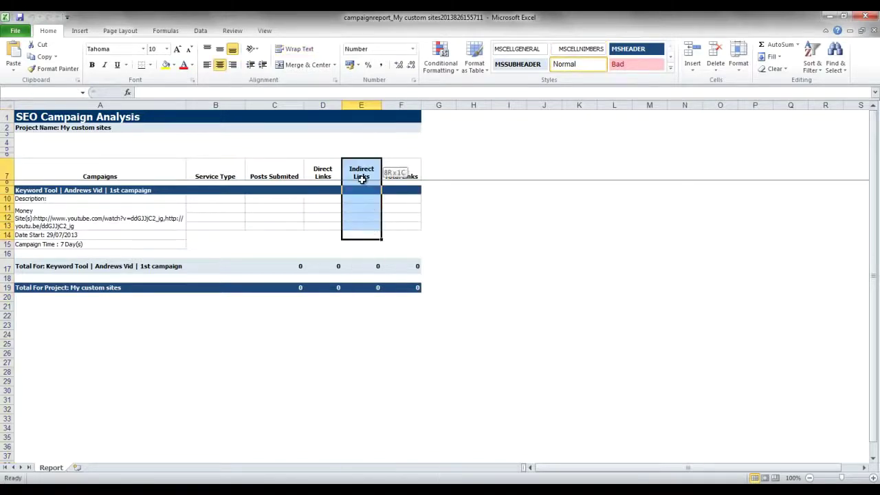
click(405, 104)
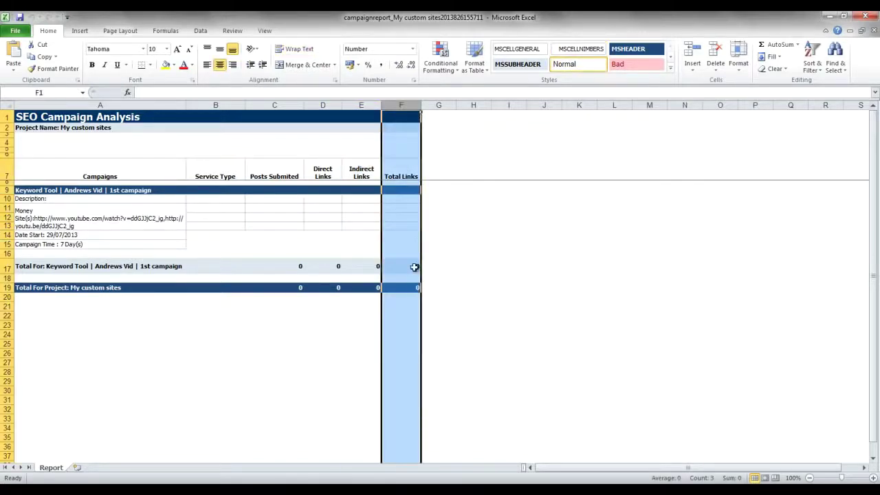
click(864, 17)
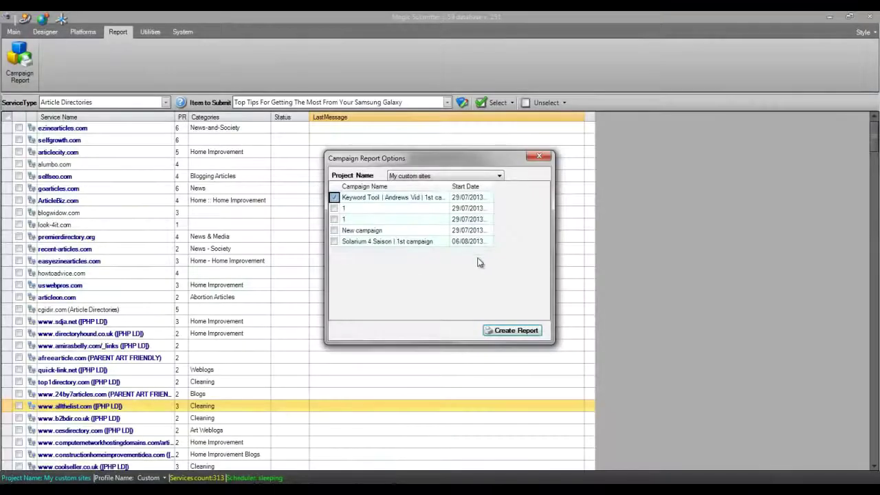
click(539, 156)
- Start a new campaign from the campaign manager and place Bookmarking Services and Article Directories blocks below the Money Site
click(7, 33)
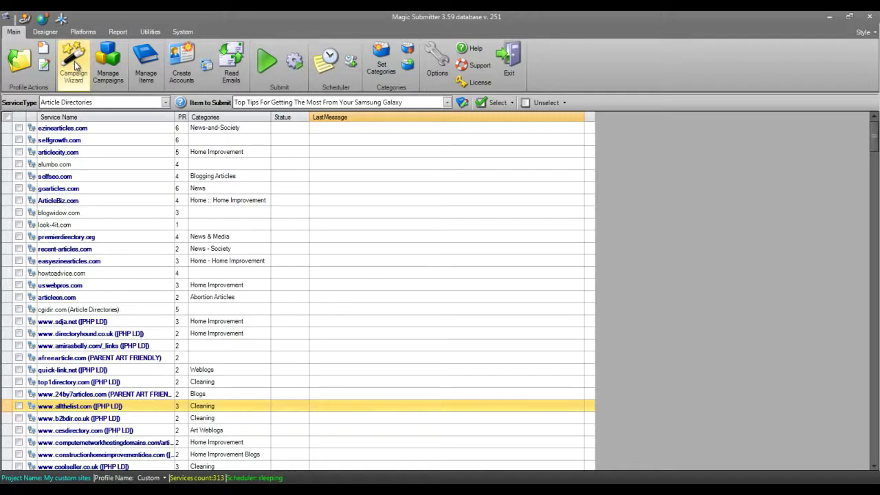
click(110, 62)
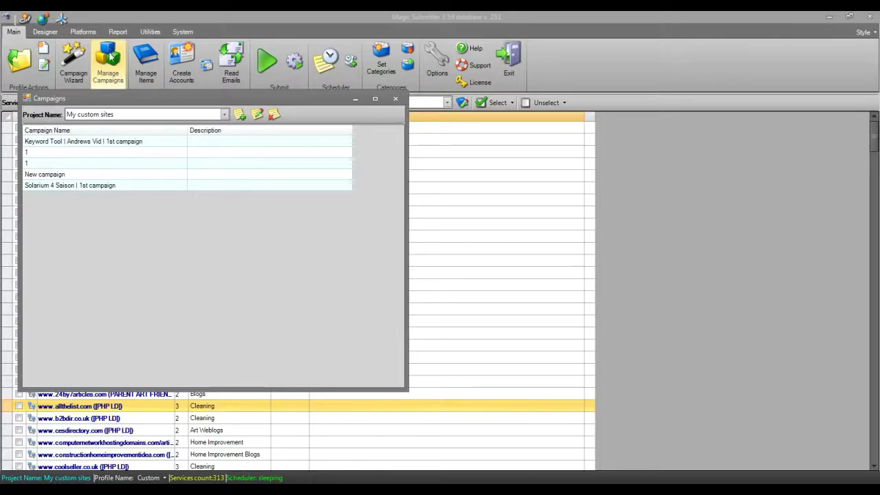
click(239, 115)
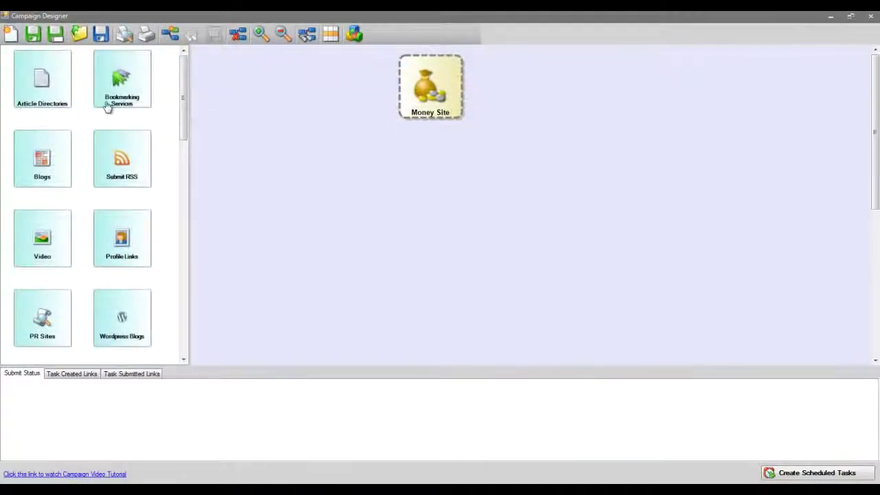
click(111, 103)
drag(313, 160, 313, 160)
click(31, 63)
click(364, 179)
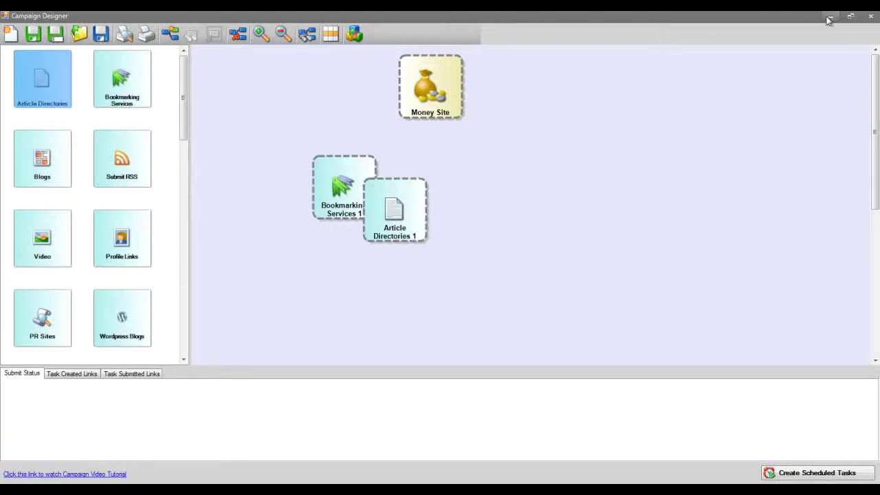
- Close the Campaign Designer without saving the campaign and close the Campaigns window
click(870, 15)
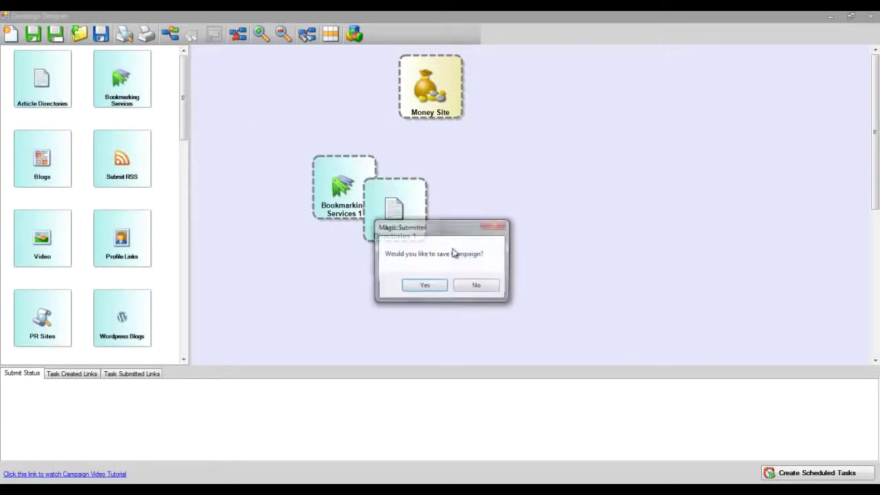
click(477, 285)
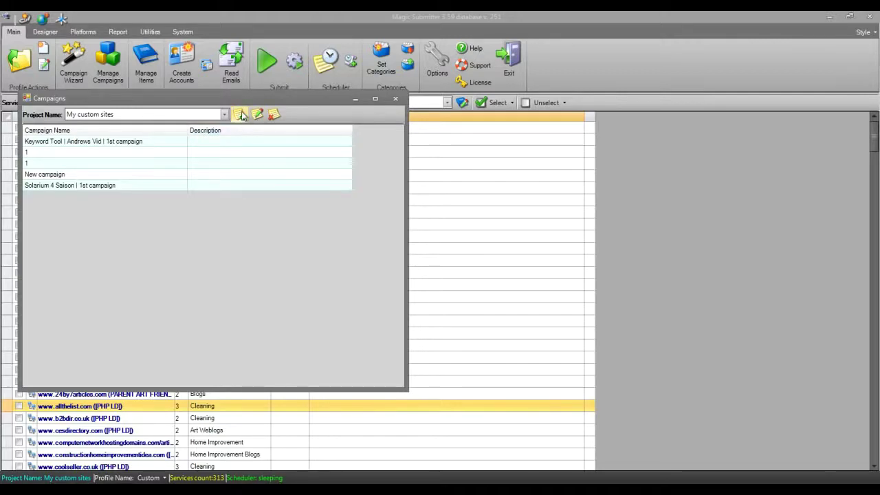
click(396, 99)
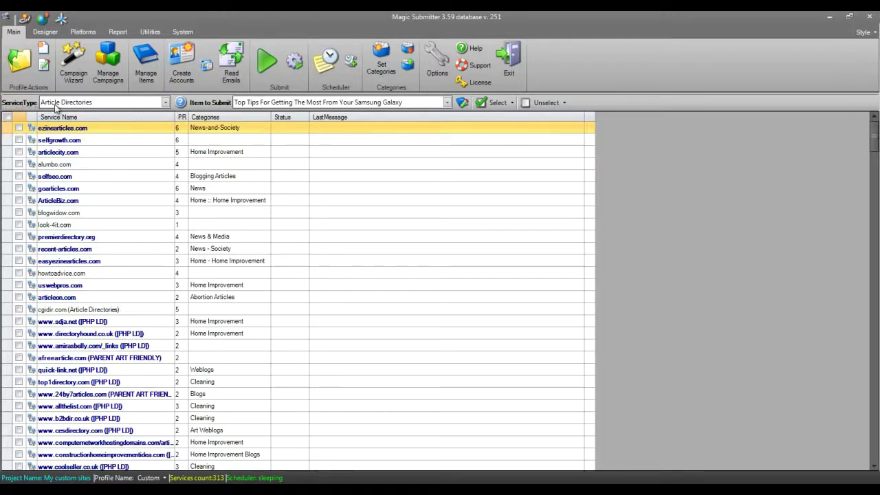
- Switch the service type to Bookmarking Services, check the activation marks and sort the services by activation status
click(146, 104)
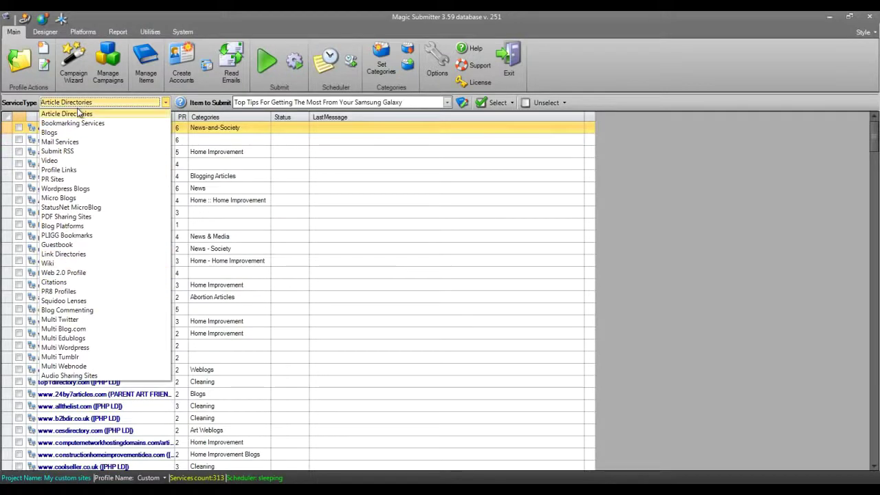
click(81, 124)
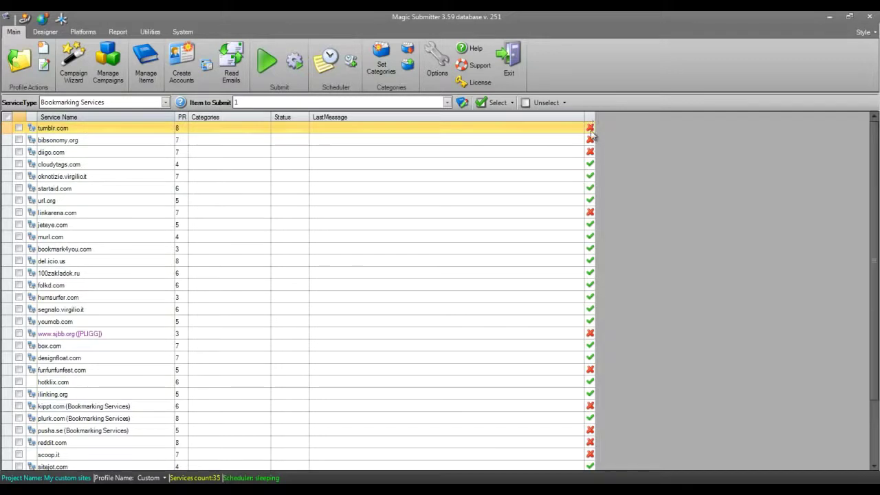
drag(594, 135, 596, 452)
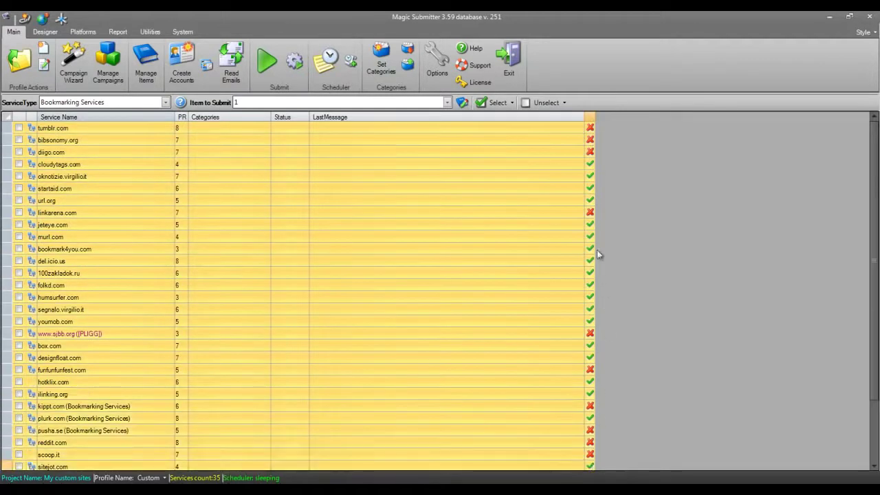
drag(596, 224, 590, 322)
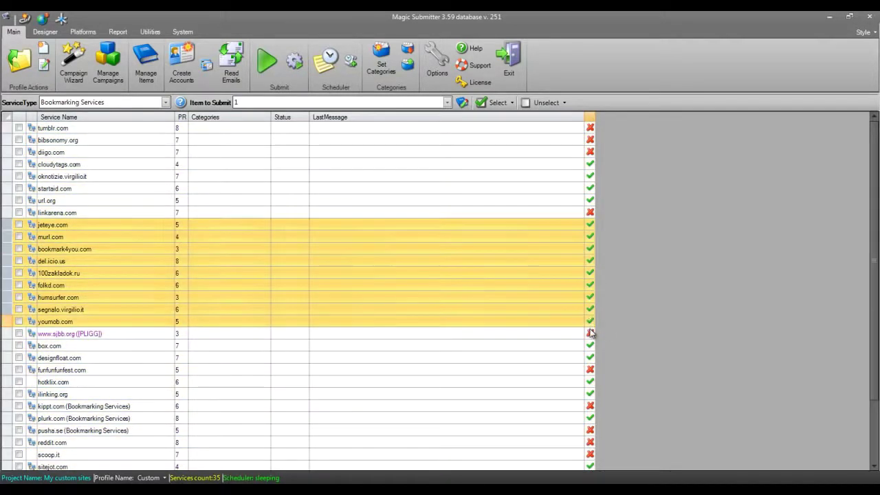
click(592, 334)
click(589, 117)
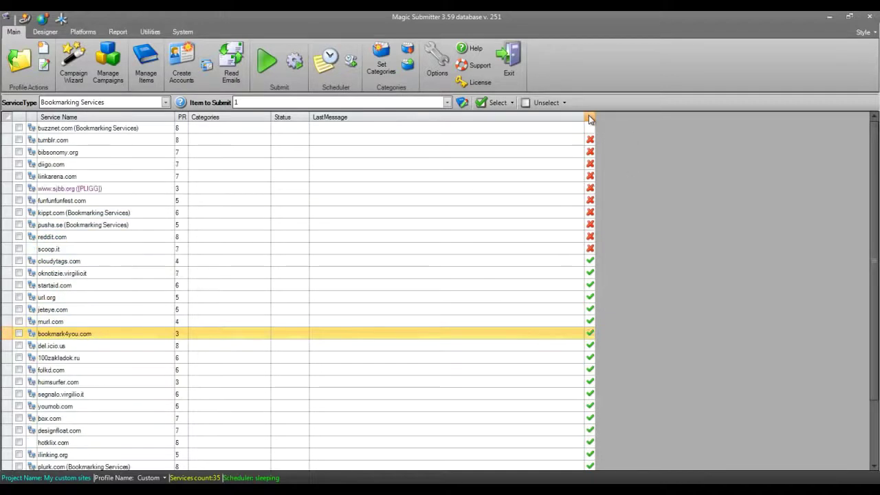
- Highlight the services without activation from buzznet.com to scoop.it and tick them with Choose selected services
drag(589, 249, 589, 134)
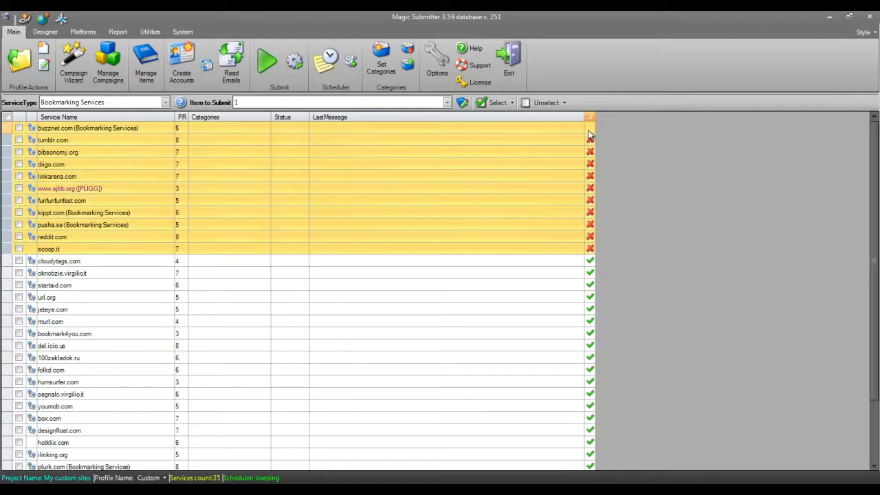
scroll(591, 161, down, 2)
scroll(595, 190, up, 2)
right_click(390, 152)
click(450, 163)
click(339, 284)
- Highlight the services from bibsonomy.org to startaid.com and tick them with Choose selected services
right_click(377, 179)
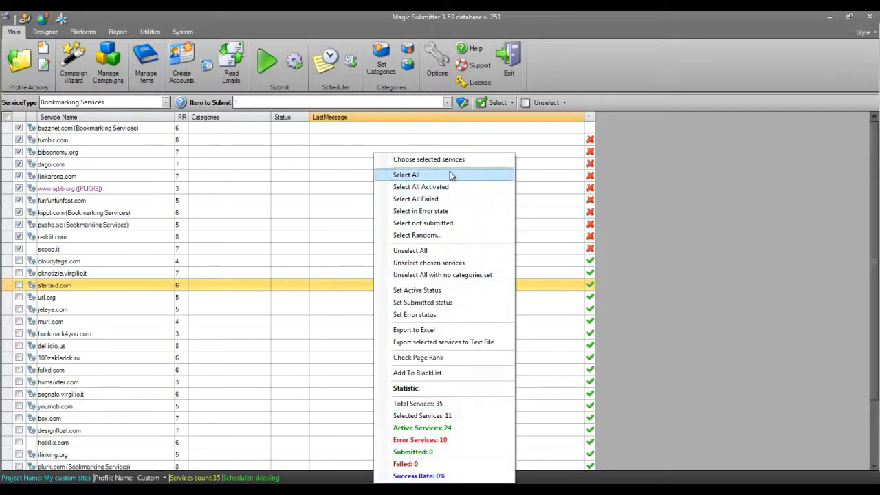
click(321, 189)
right_click(317, 146)
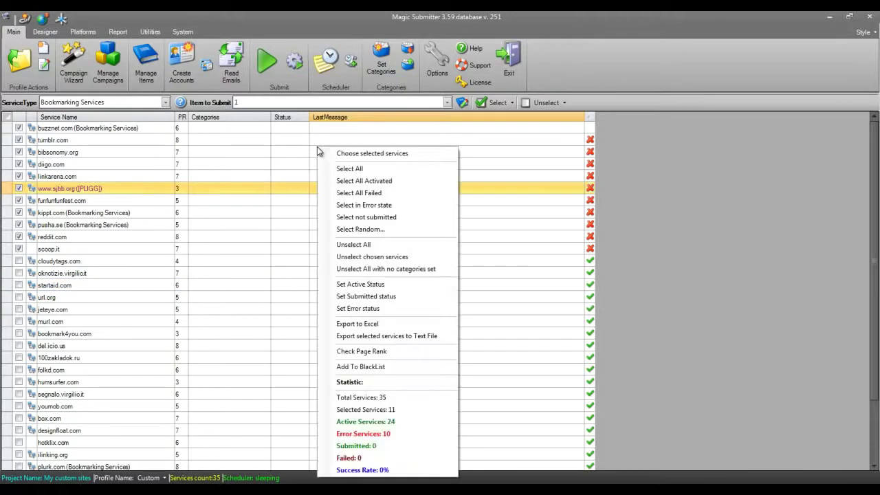
click(262, 159)
drag(261, 157, 269, 287)
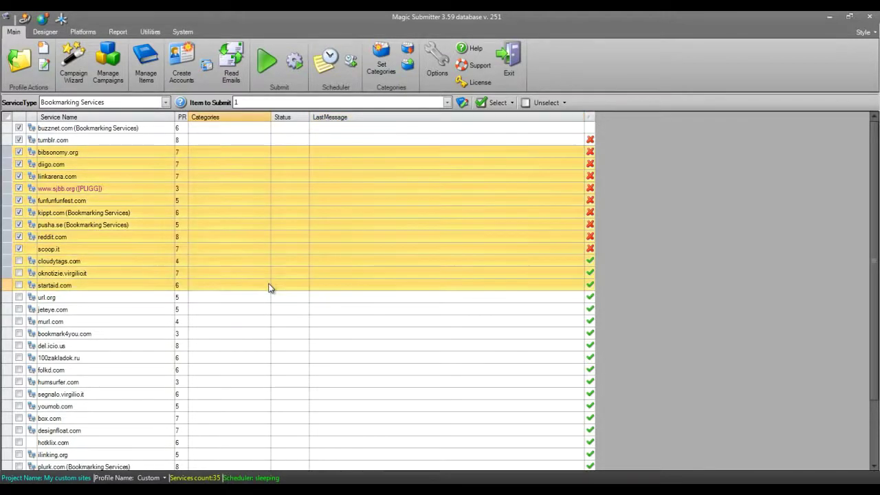
right_click(298, 210)
click(357, 160)
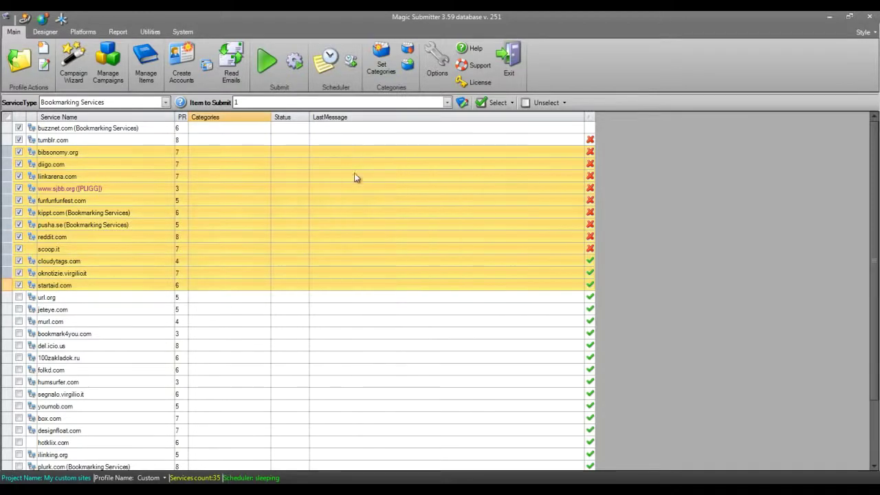
click(290, 322)
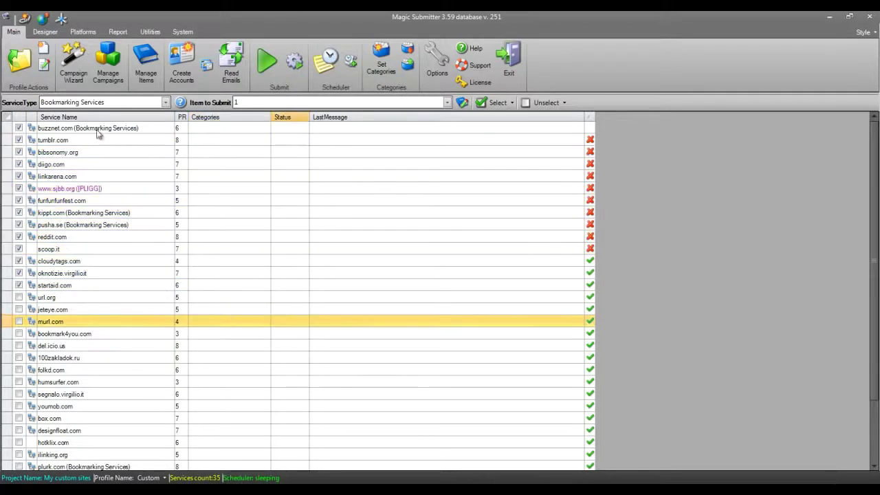
- Tick all bookmarking services and reduce the selection to the activated ones
right_click(264, 182)
click(315, 176)
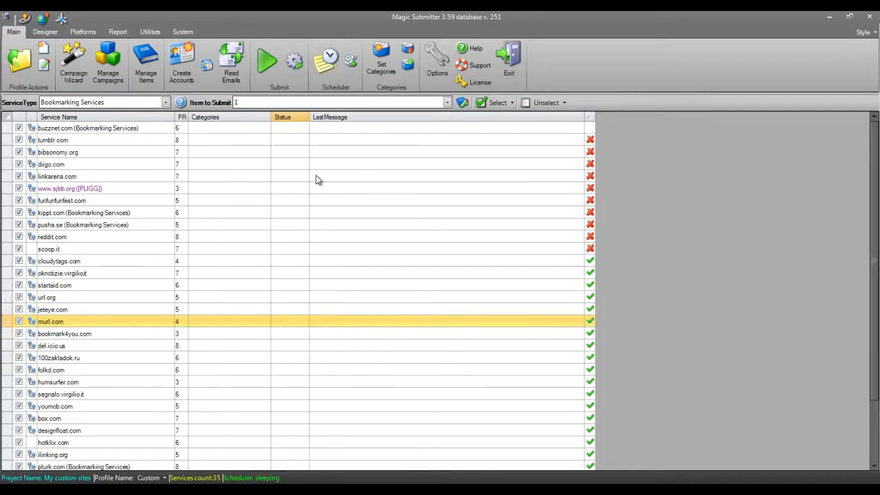
right_click(364, 168)
click(420, 187)
- Highlight the services without activation from buzznet.com to scoop.it, unselect them and review the blacklist and selection options
drag(585, 250, 38, 129)
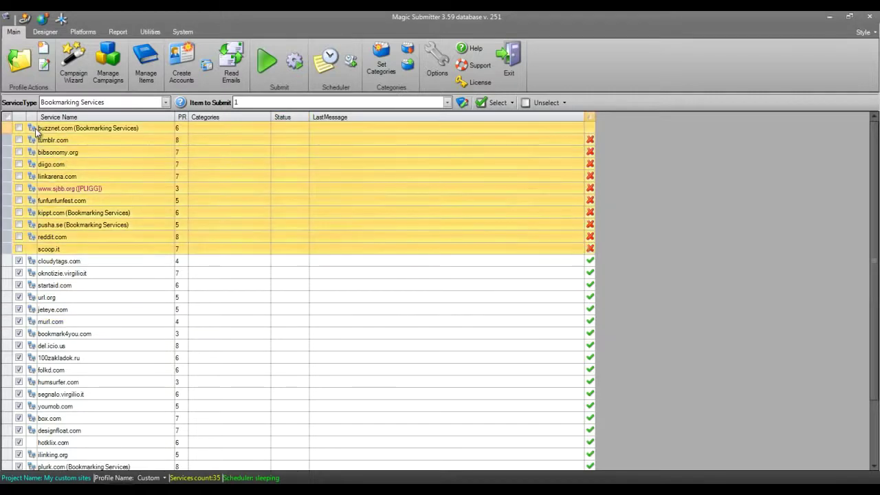
right_click(393, 308)
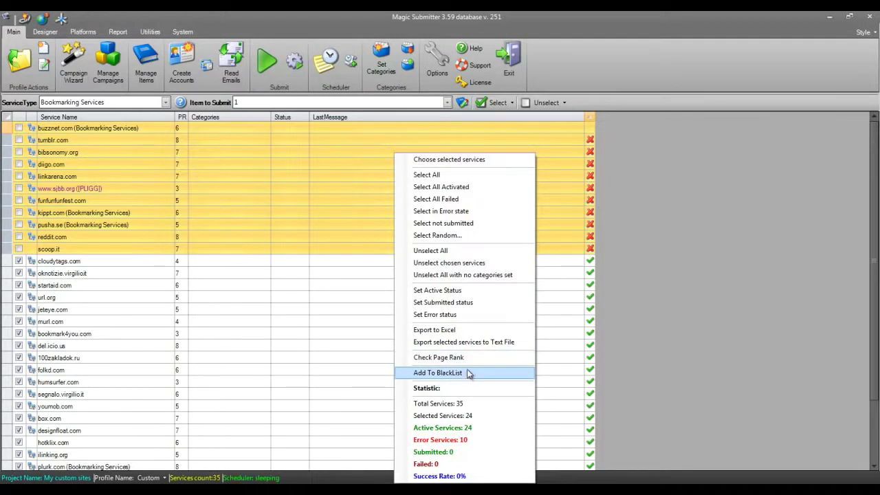
click(660, 256)
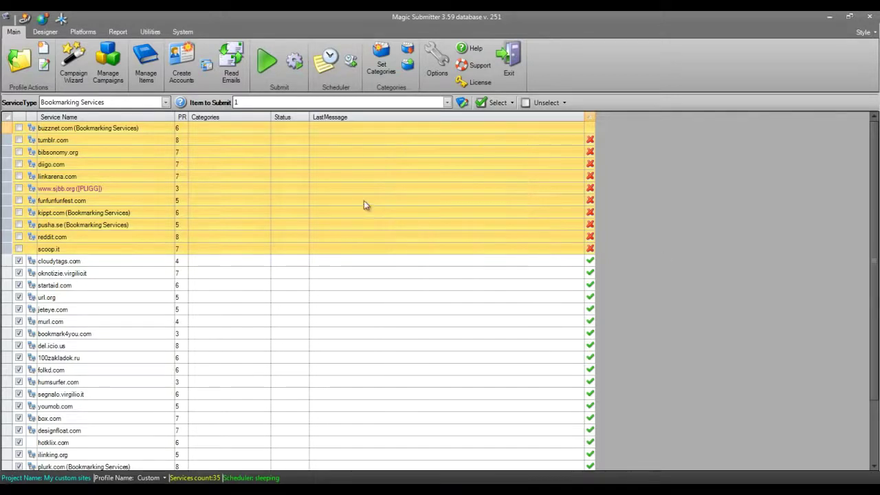
right_click(333, 141)
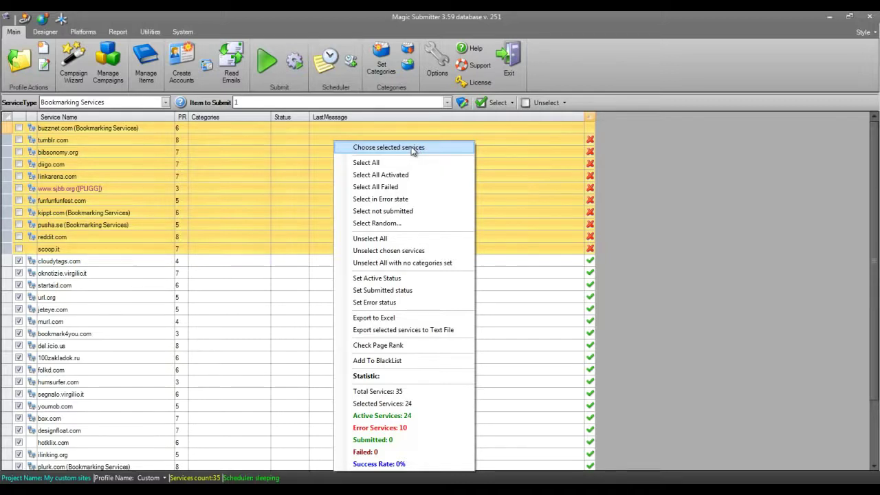
click(250, 197)
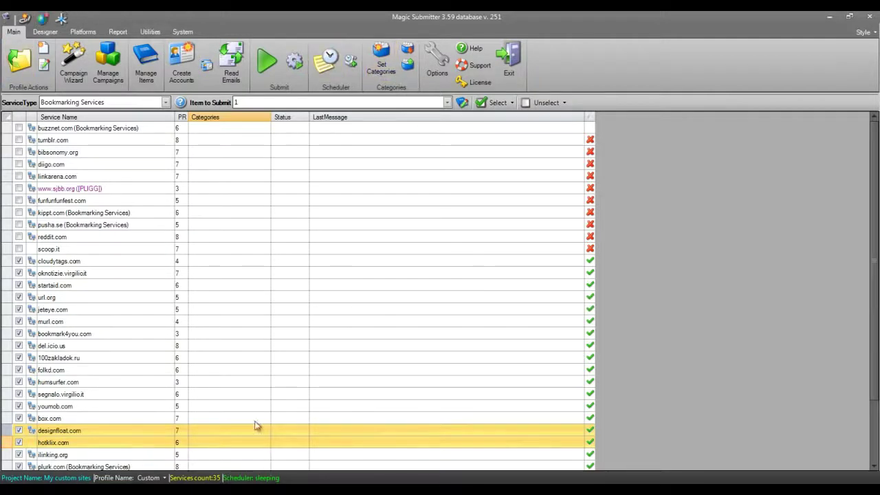
- Open the online help, look over the upcoming trainings in the Training Center and return to Magic Submitter to check the support option
click(477, 51)
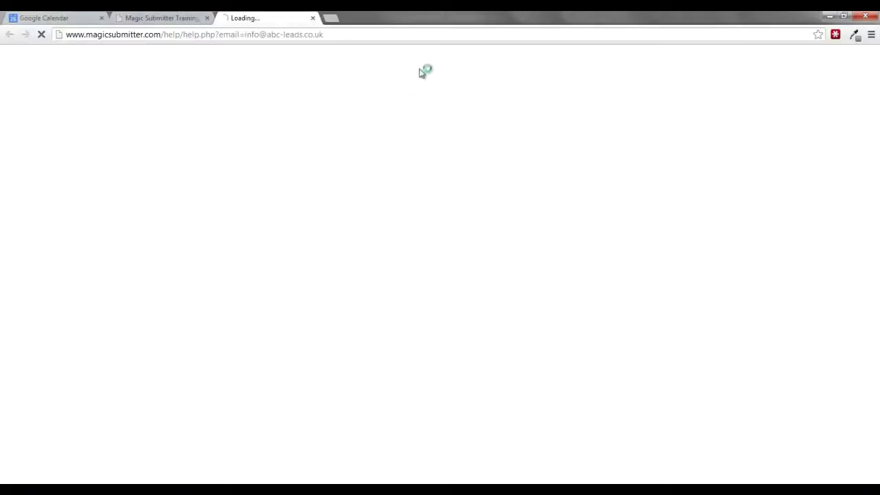
click(170, 36)
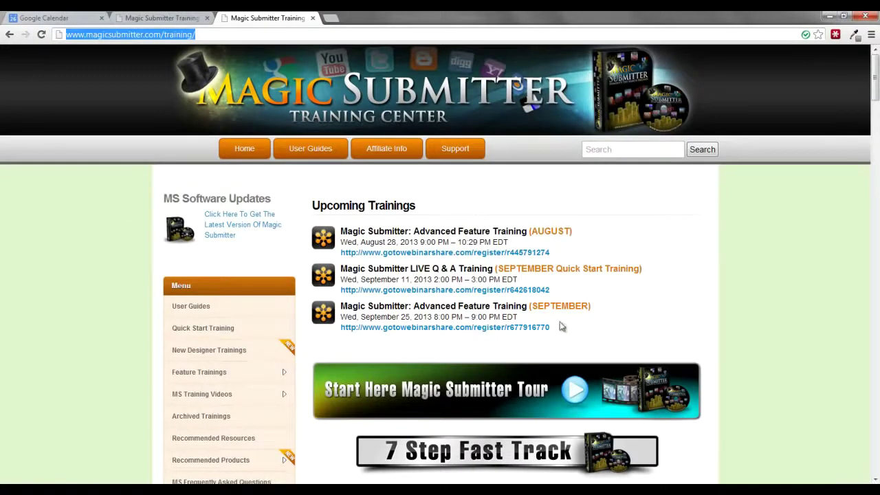
drag(570, 332, 324, 205)
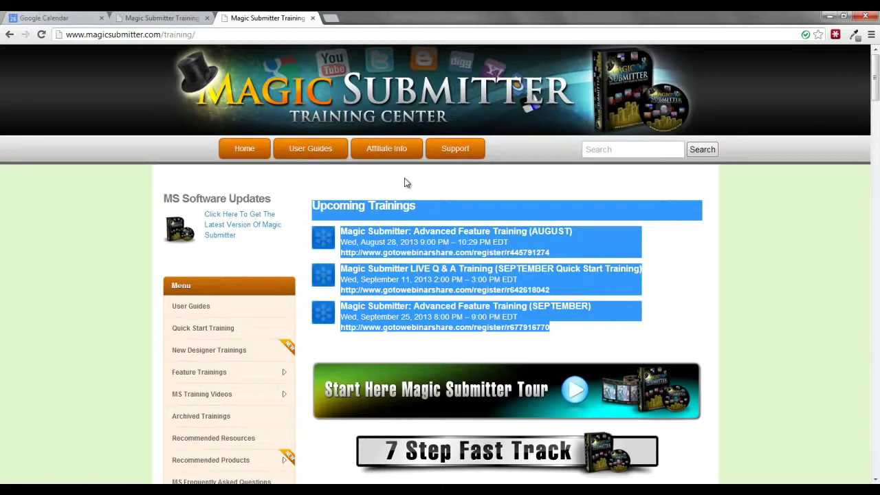
key(alt+Tab)
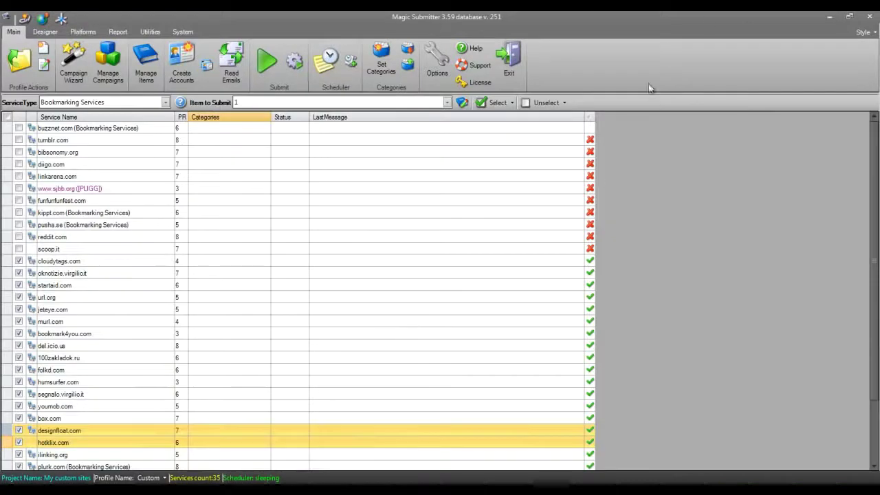
click(479, 69)
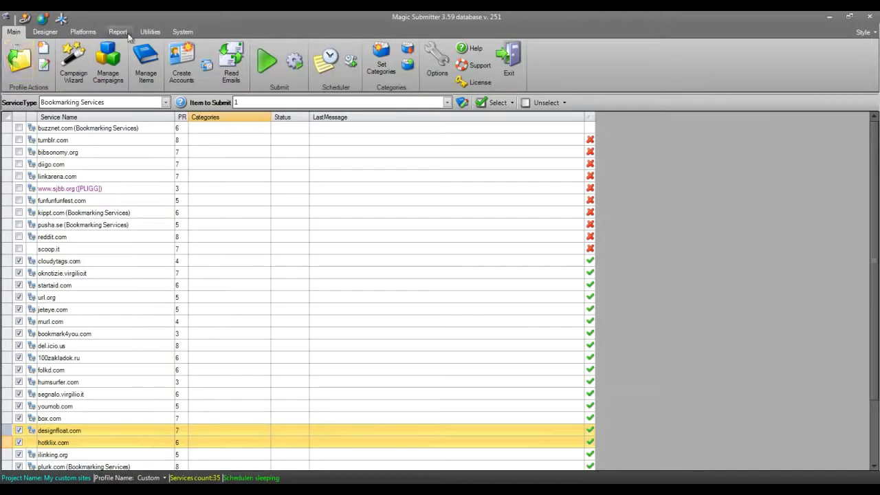
- Show the Designer tools and look through the New Designer Trainings articles in the online Training Center
click(44, 32)
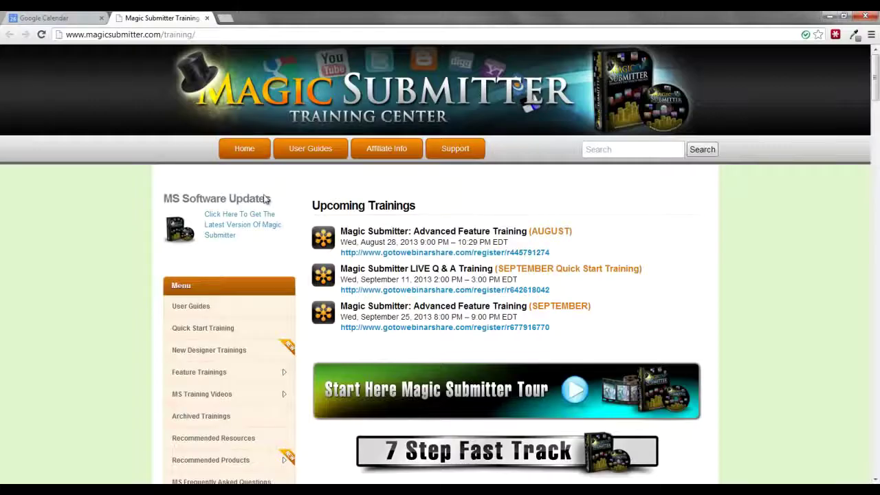
scroll(230, 397, down, 1)
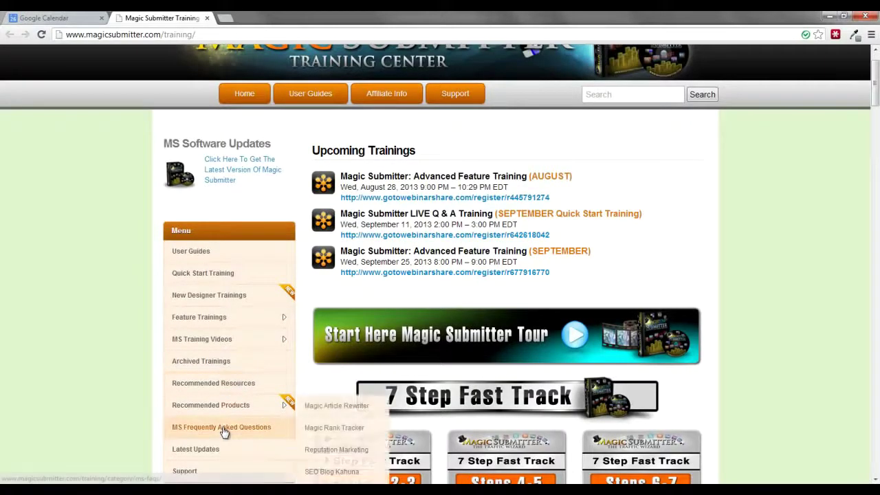
click(212, 297)
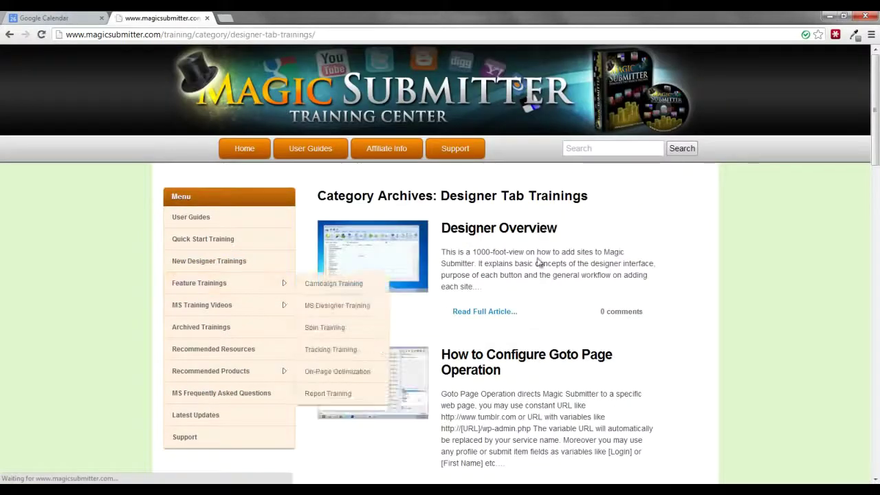
drag(878, 118, 877, 424)
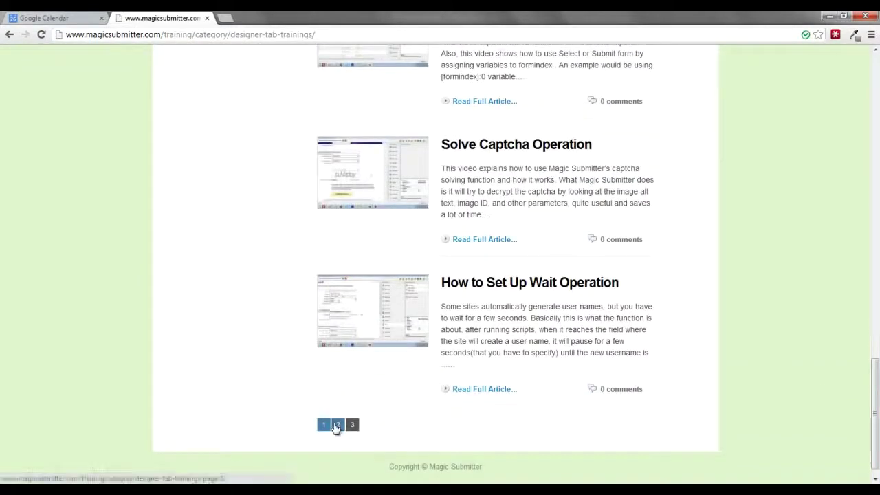
drag(876, 415, 876, 103)
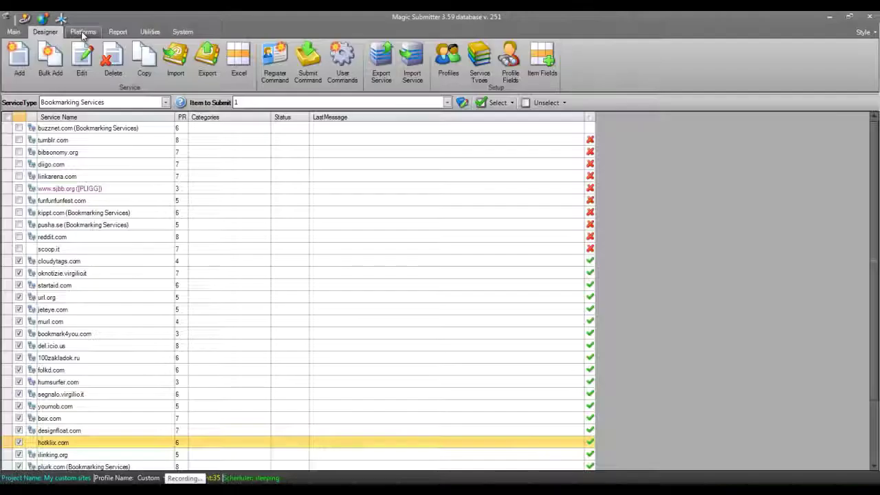
- Return to Magic Submitter, show the platform tools and look through the available service types without changing the current one
click(83, 32)
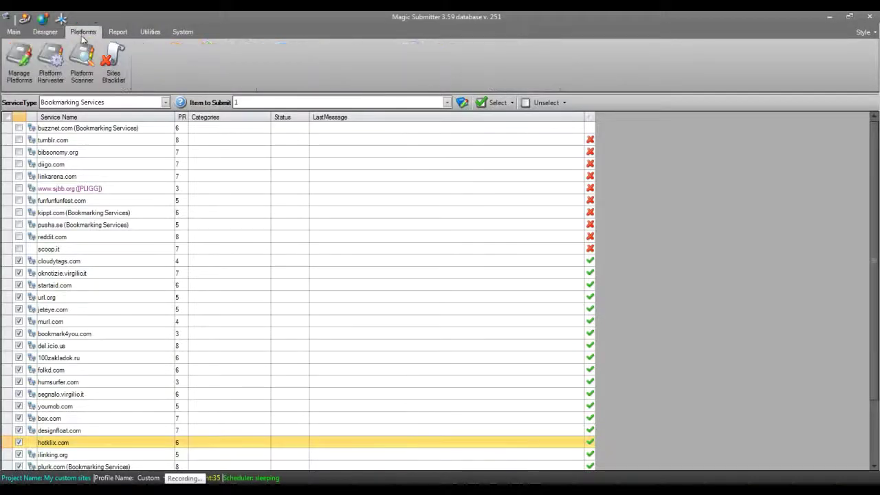
click(116, 103)
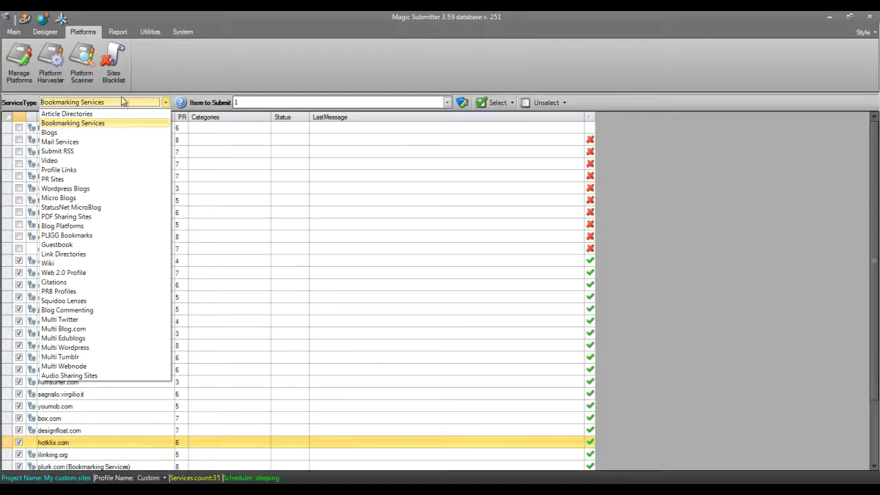
click(152, 102)
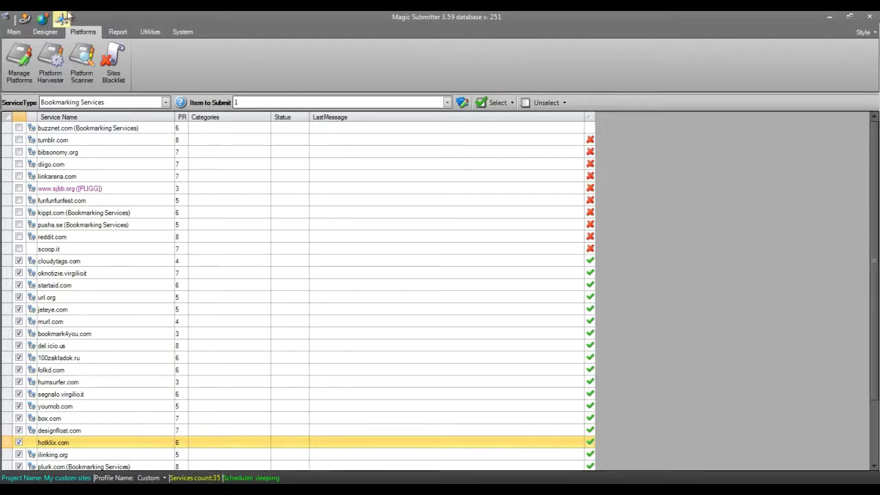
- View the platform list, the Platform Harvester and the Platform Scanner, closing each window after viewing it
click(20, 77)
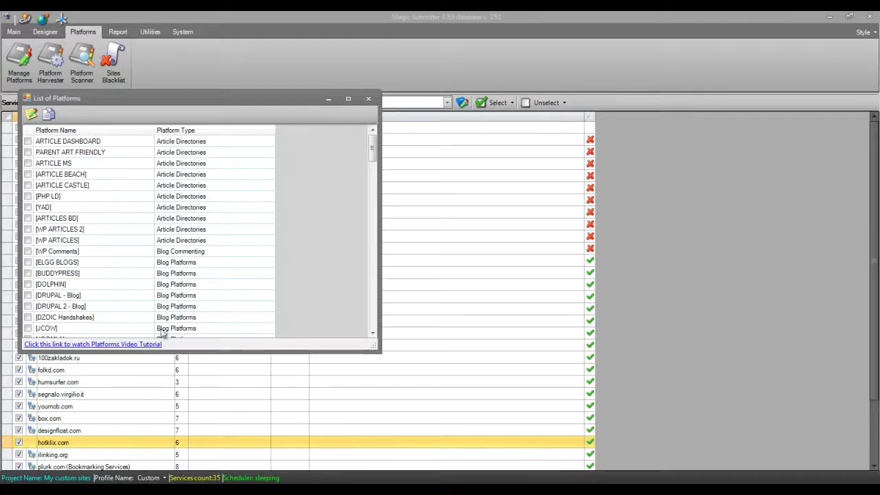
click(368, 98)
click(58, 60)
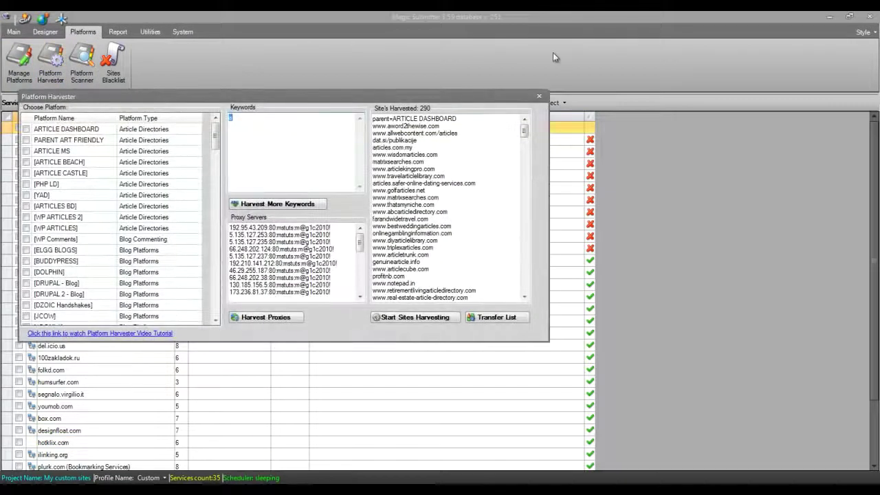
click(539, 96)
click(82, 60)
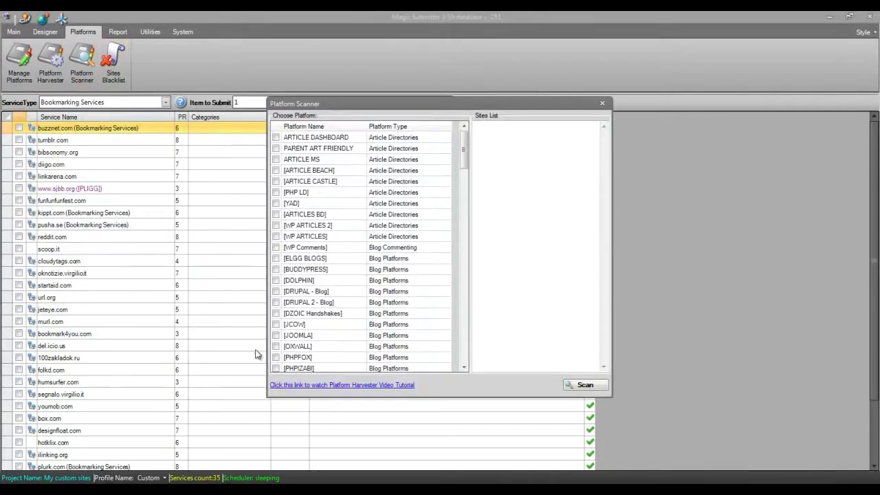
click(602, 105)
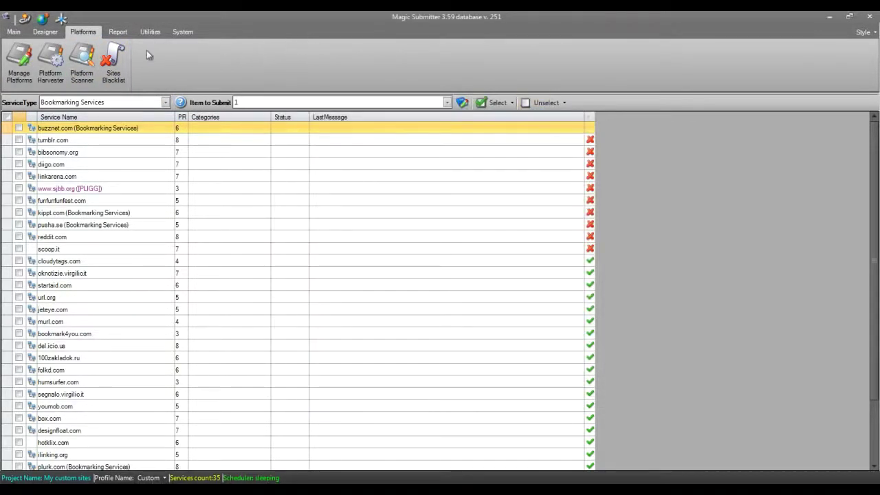
- Look over the utilities: Links Manager, Random Links, Pinger, Check Rank and Empty Mailbox
click(14, 31)
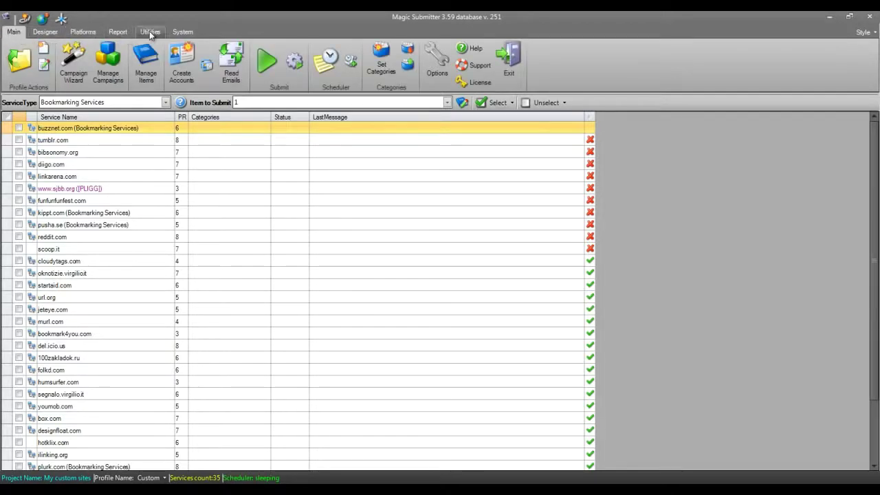
click(149, 32)
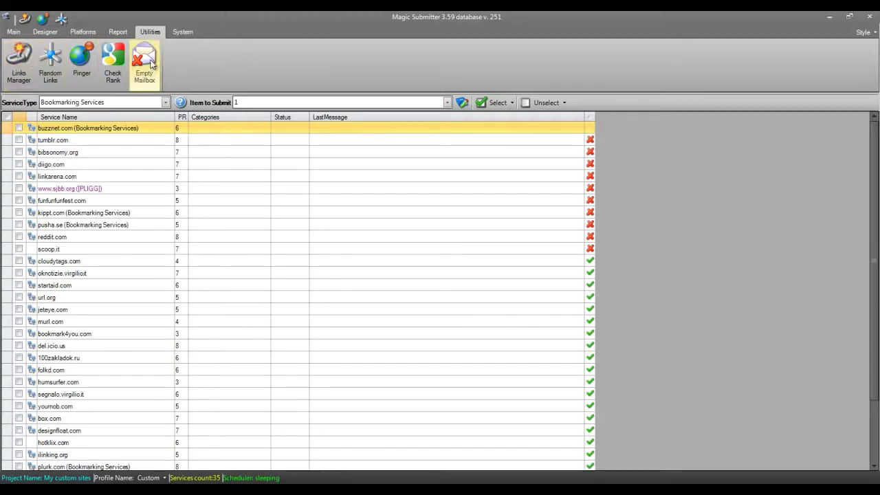
click(31, 32)
scroll(18, 36, up, 1)
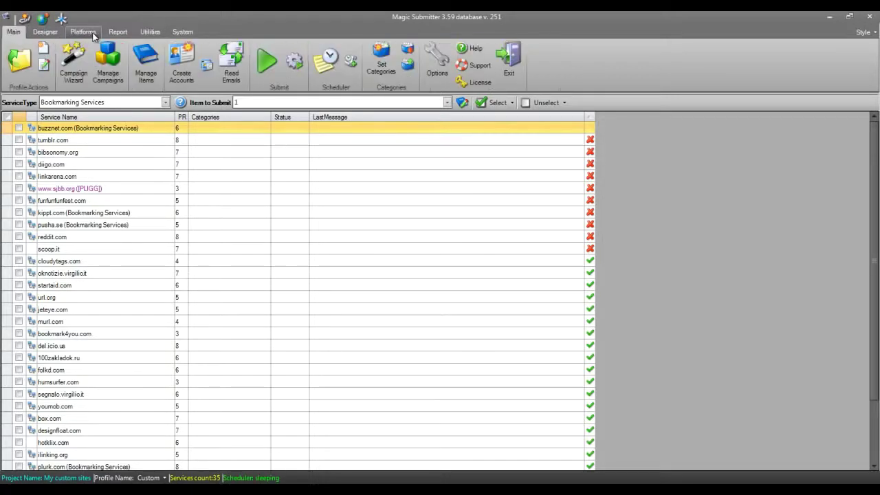
scroll(34, 27, down, 2)
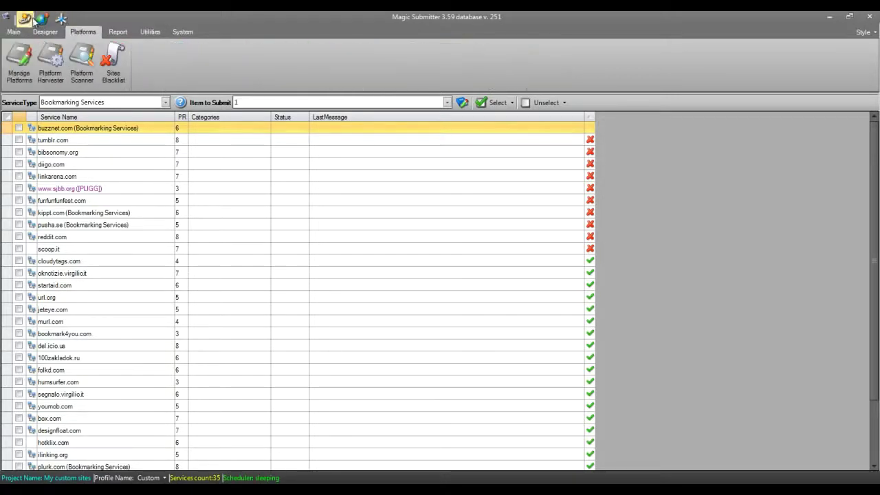
click(147, 34)
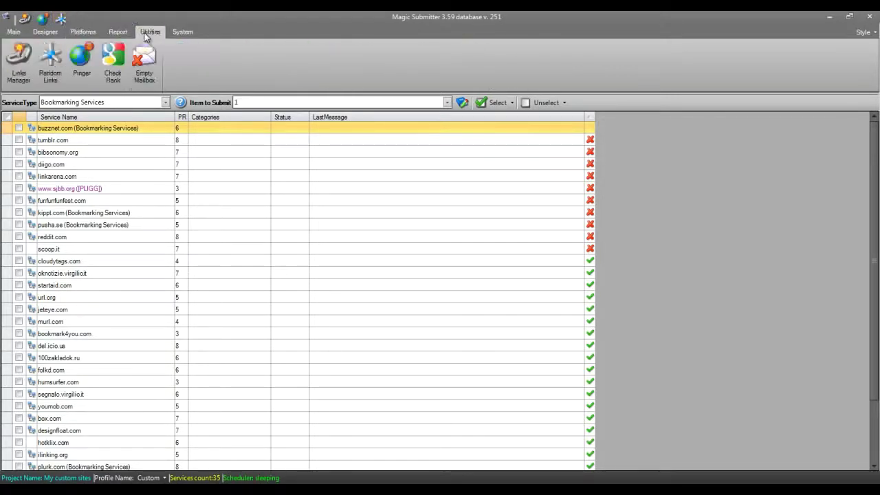
- Open the database backup folder, look over the stored sqlite backup files and close the folder
click(184, 31)
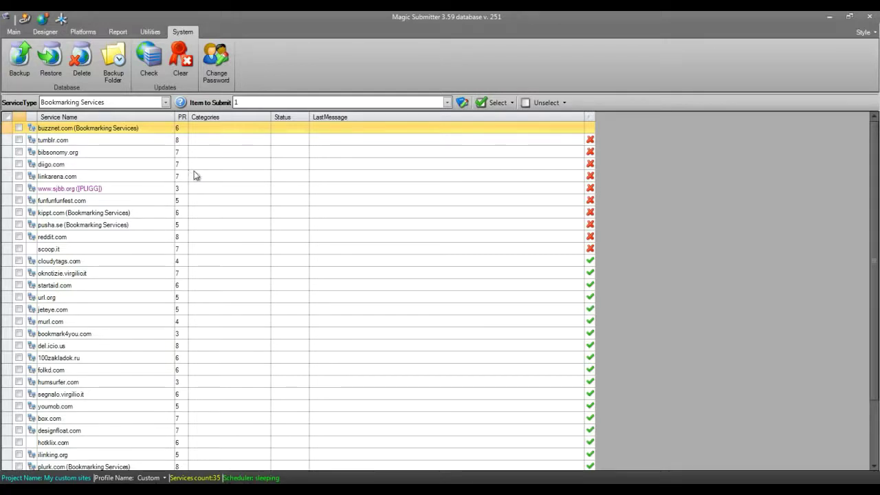
click(115, 63)
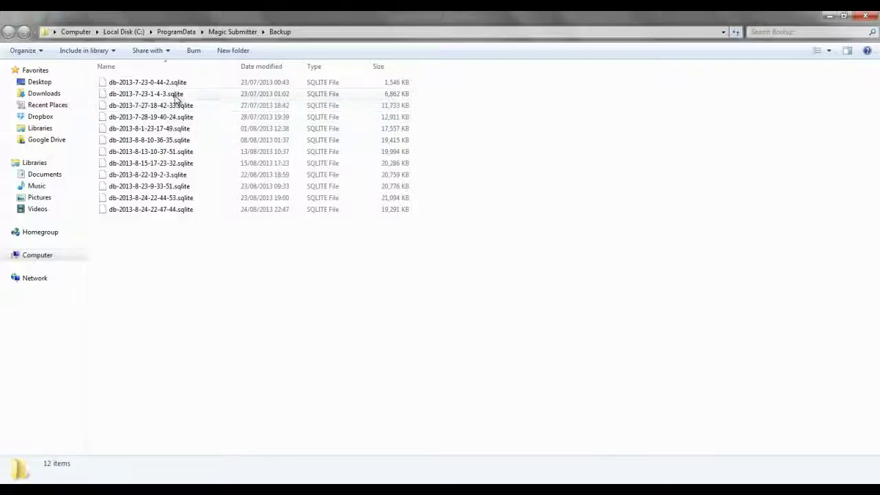
drag(174, 84, 202, 178)
click(865, 15)
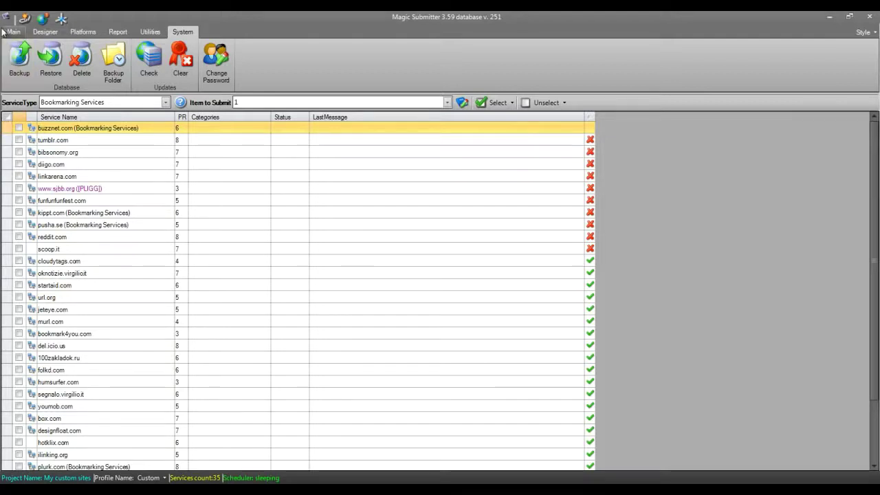
- Back up the Magic Submitter database to the Desktop folder
click(11, 64)
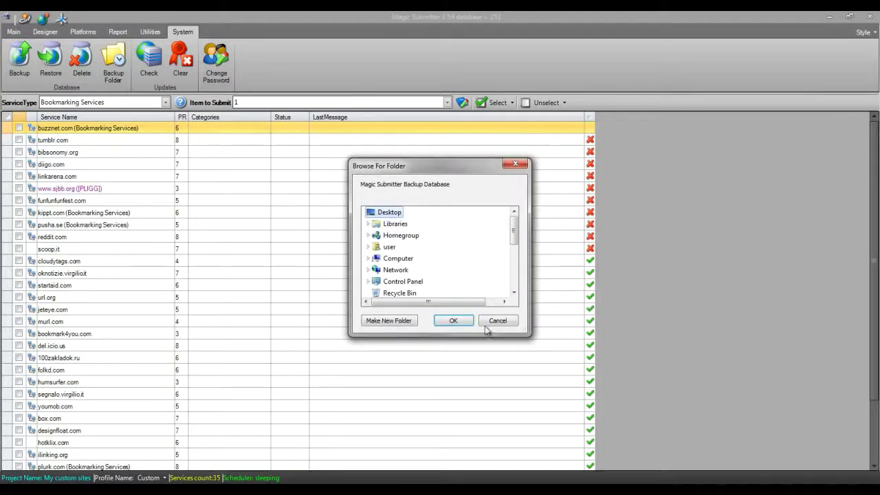
click(456, 320)
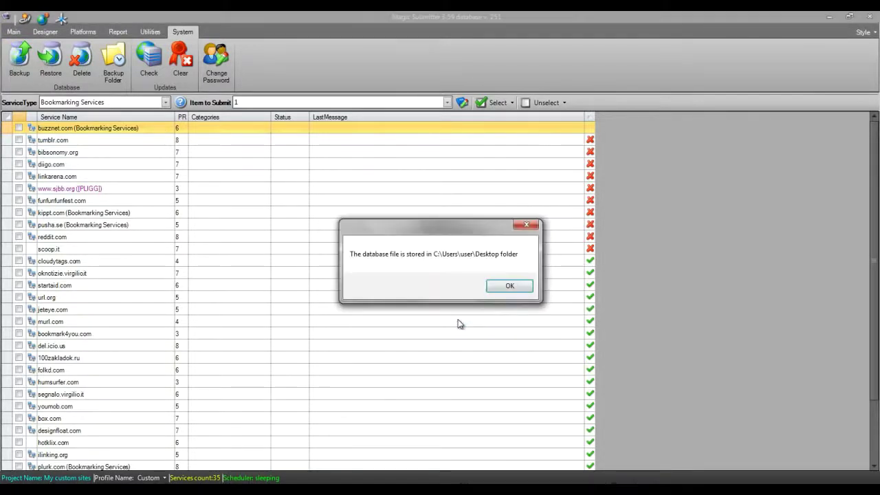
click(507, 287)
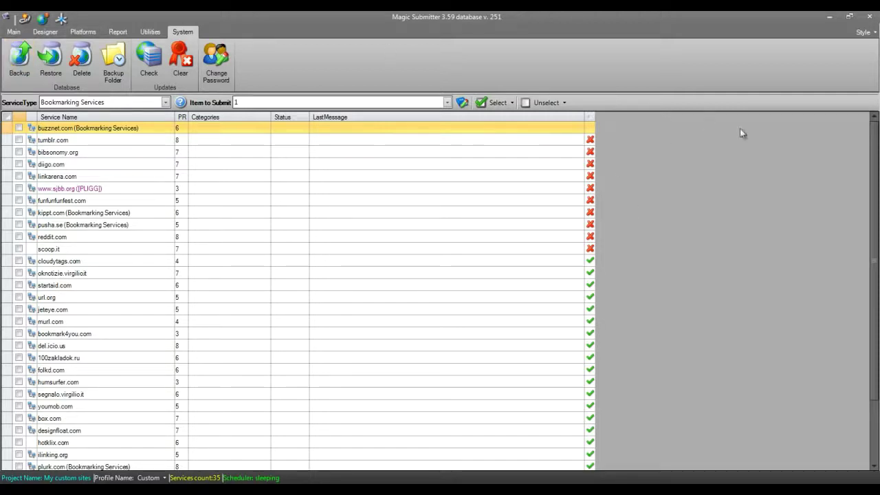
click(13, 31)
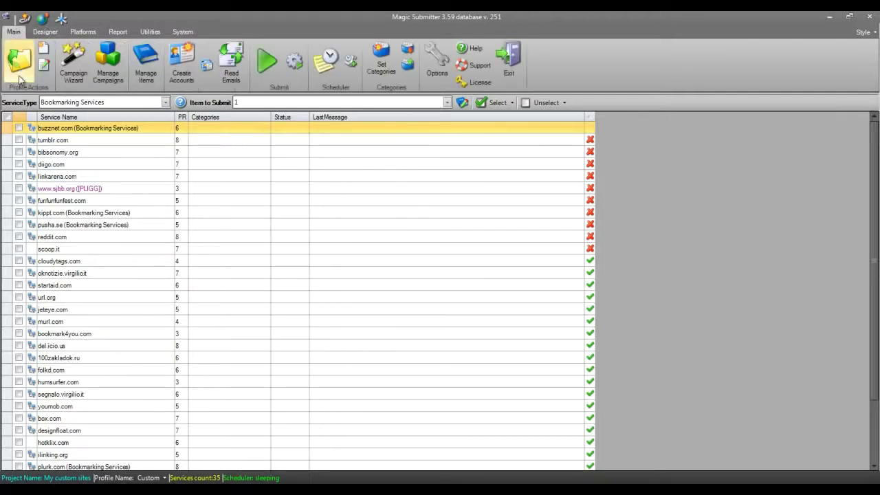
click(183, 32)
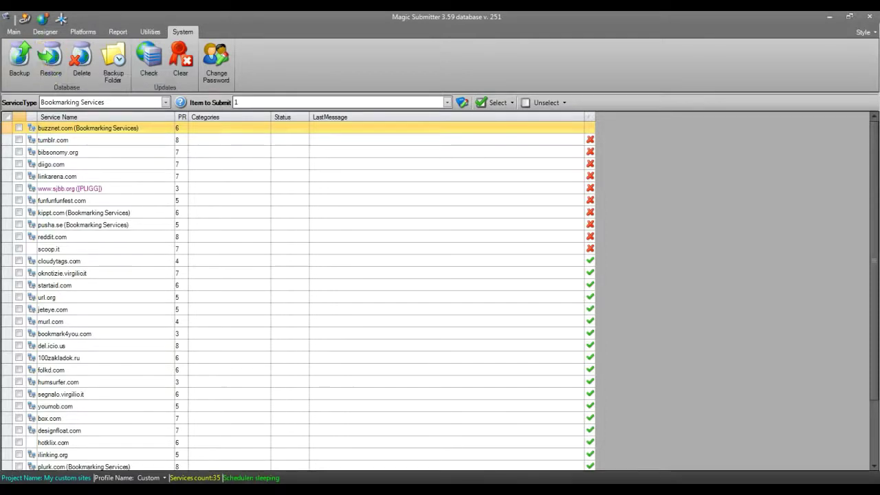
- Look over the page URLs in the Links Manager, highlight a run of rows and close the window
click(13, 31)
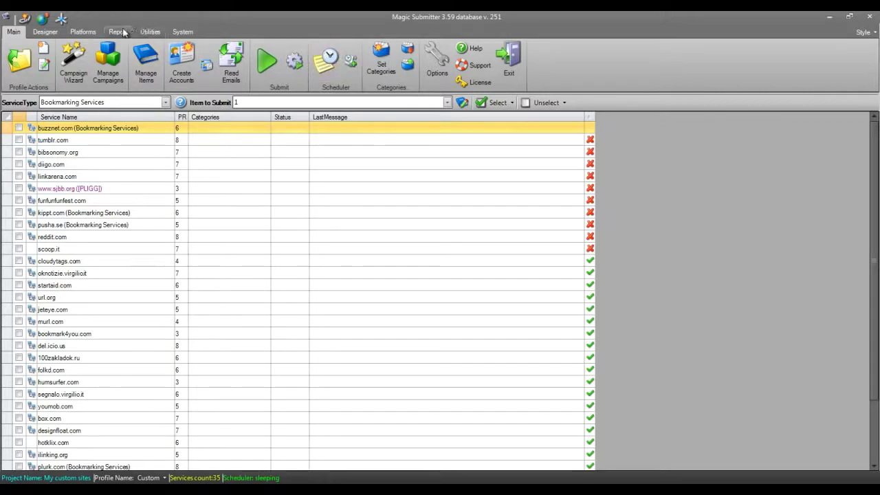
click(24, 18)
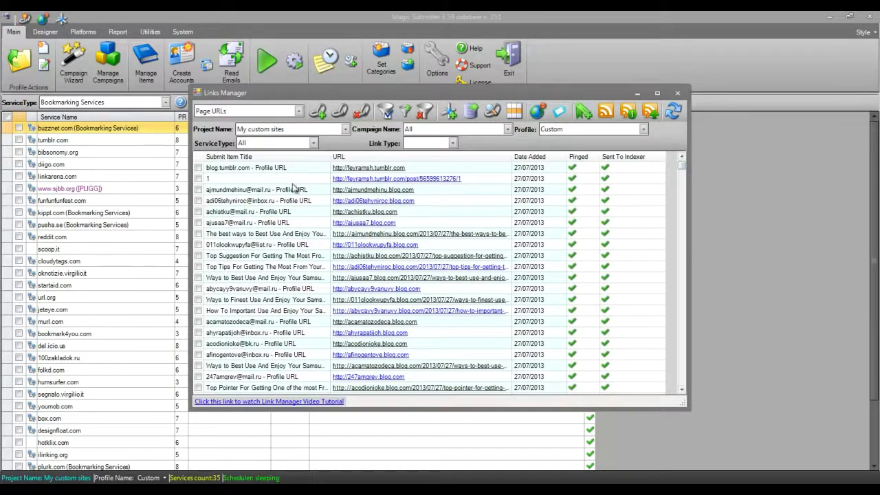
drag(288, 168, 328, 432)
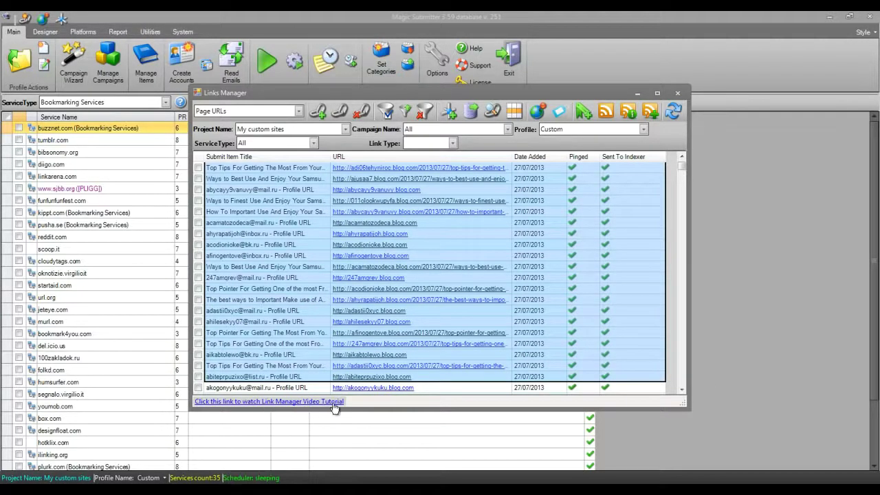
click(677, 93)
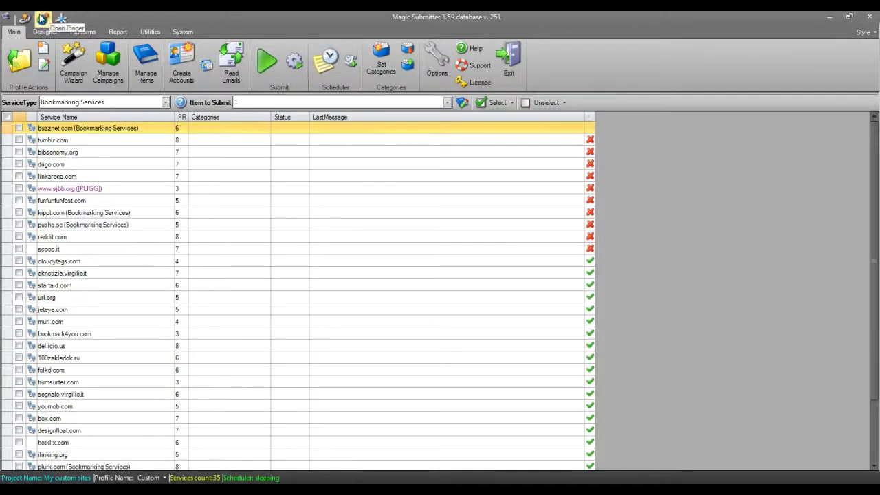
click(42, 20)
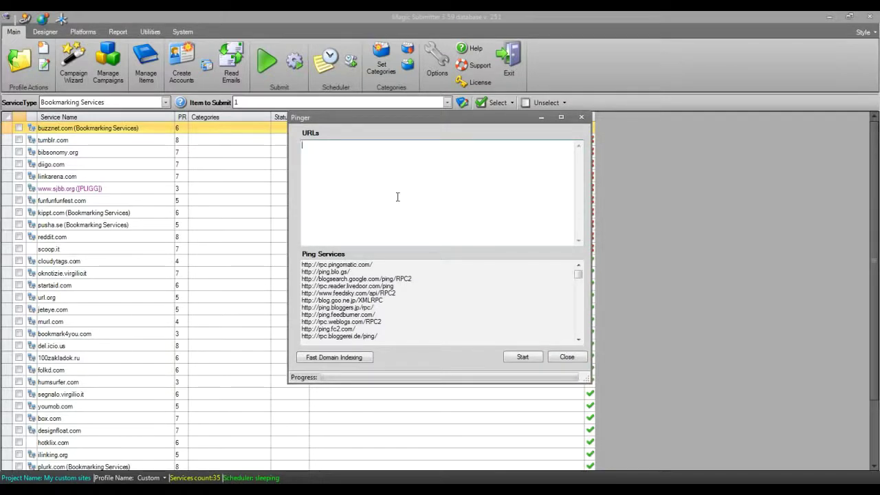
text(http://site.com)
click(523, 356)
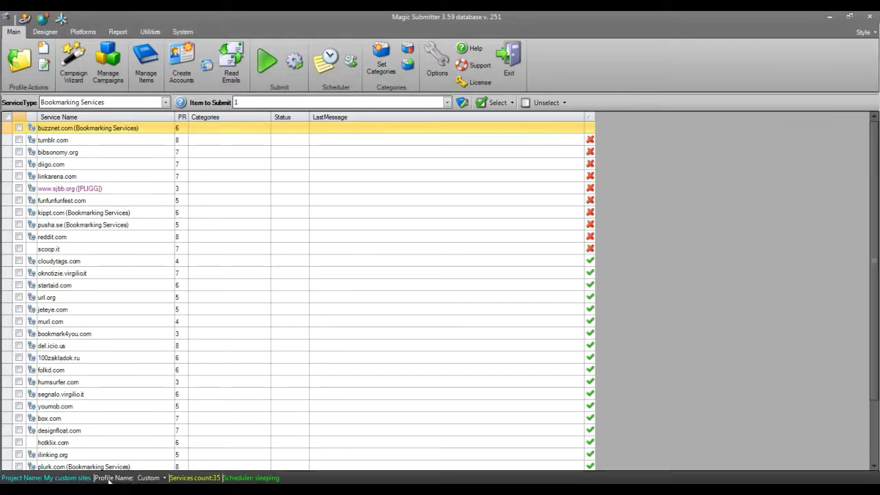
- Switch the active profile from Custom to the other available profile
click(146, 480)
text(John Smith)
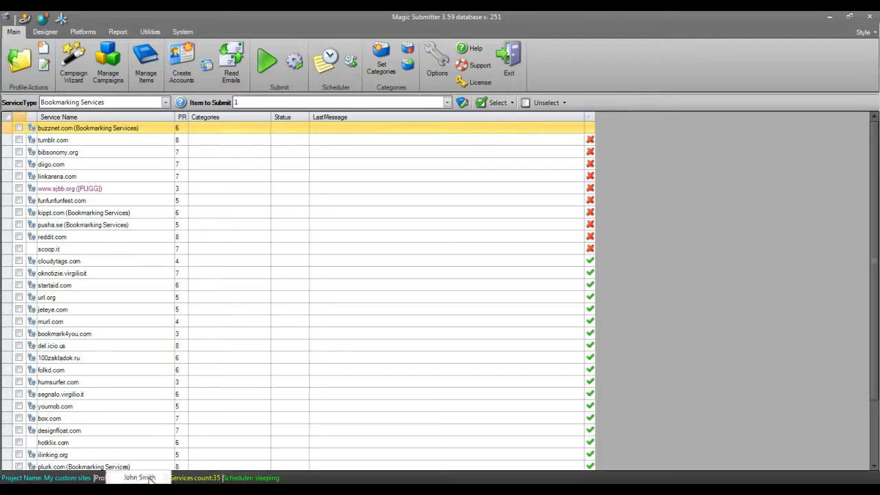
click(175, 477)
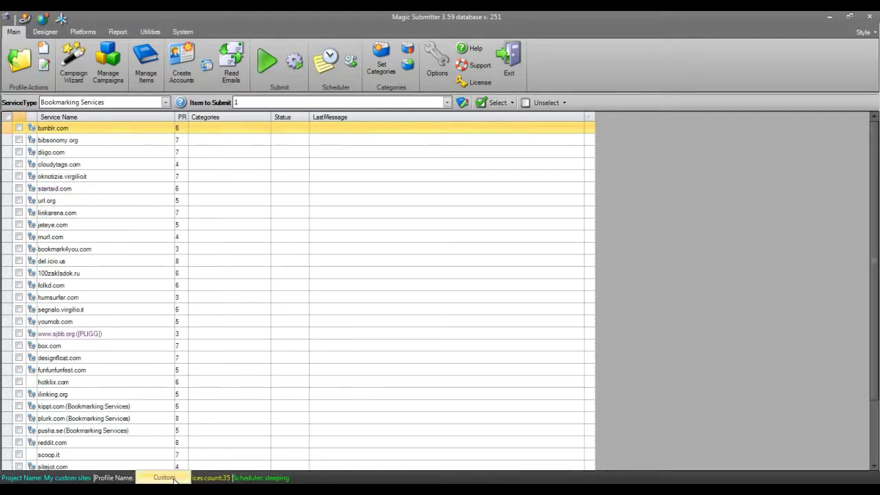
click(161, 478)
click(164, 478)
click(168, 481)
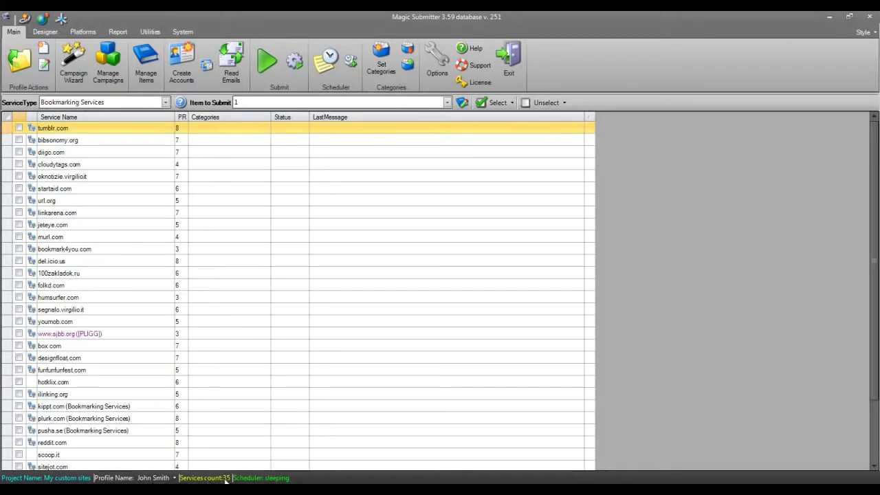
- Show the services of type Article Directories, and switch the service type to Video
click(109, 102)
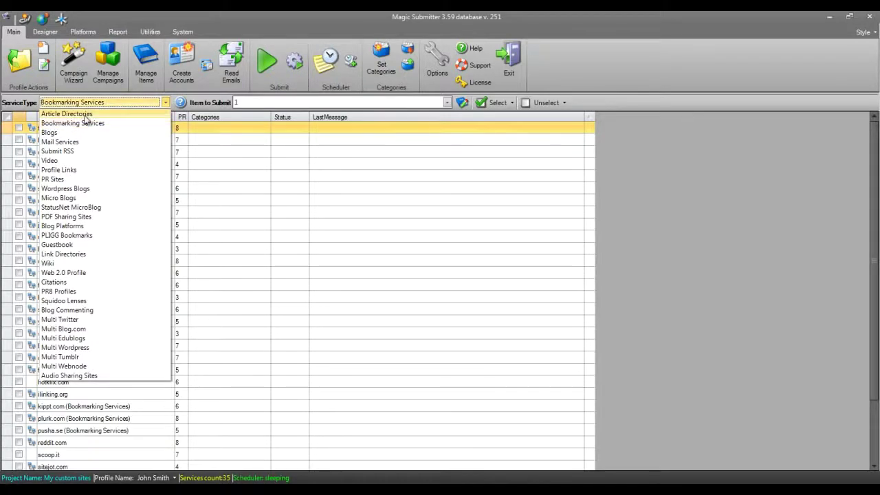
click(85, 114)
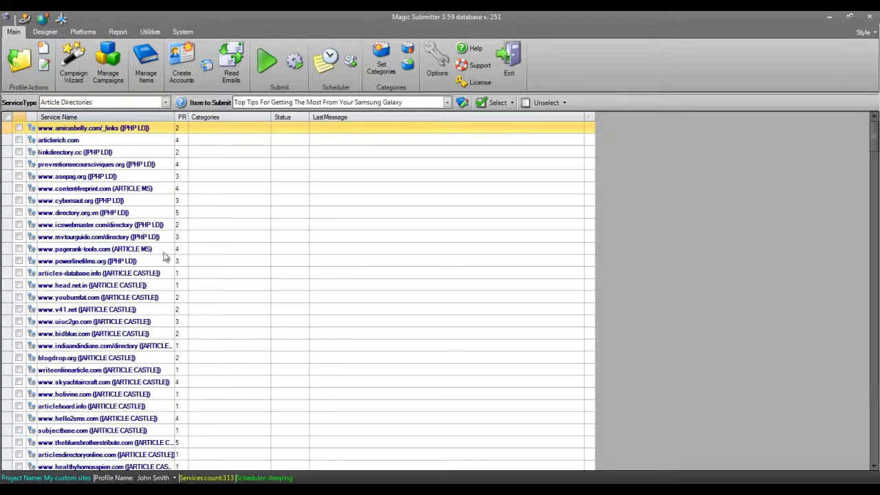
click(117, 102)
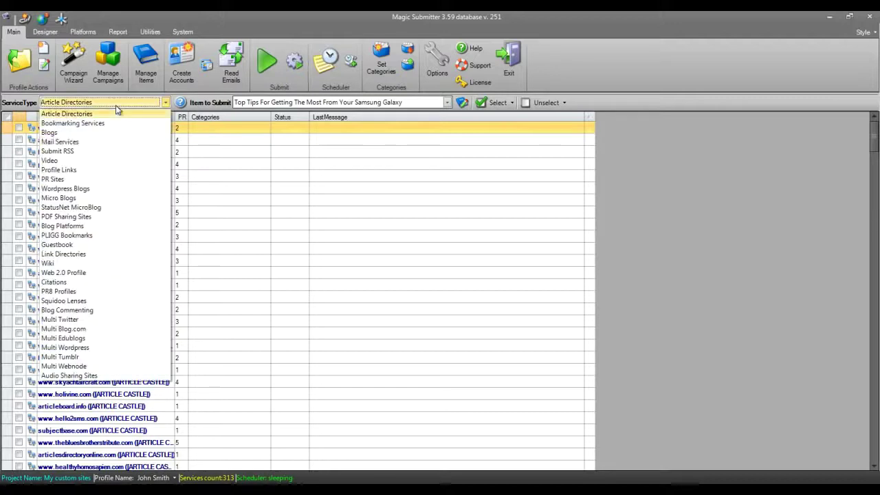
click(94, 160)
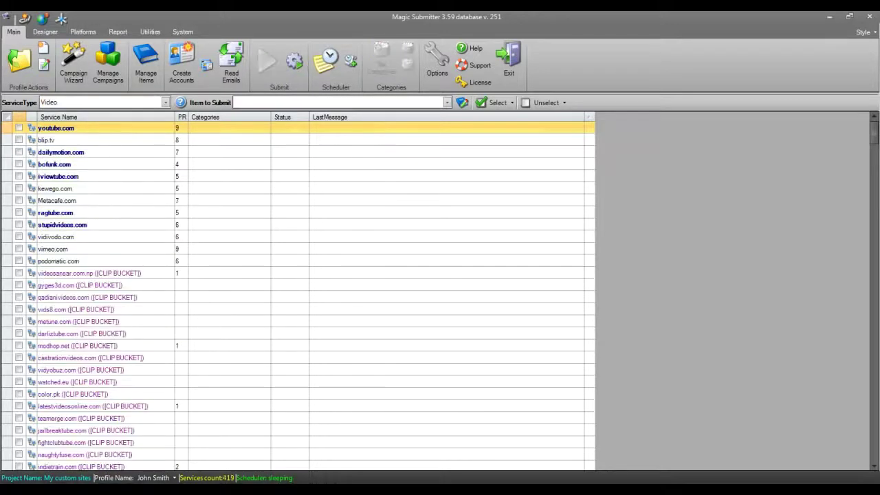